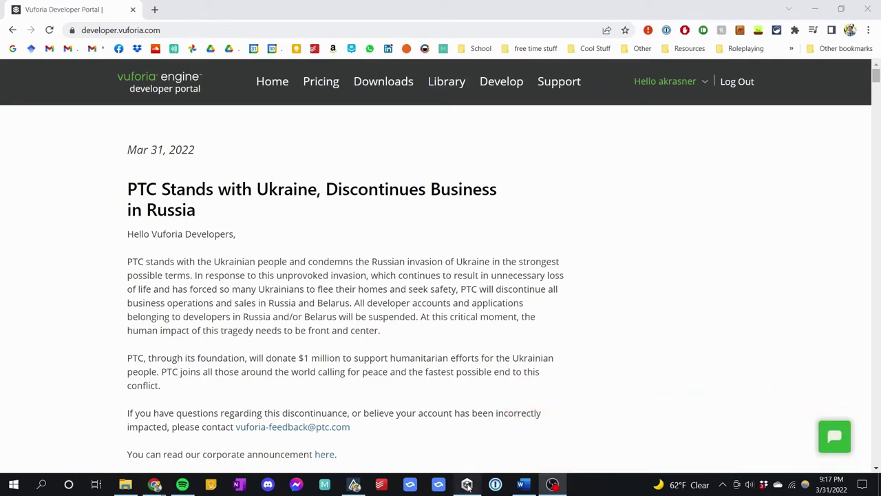
{"action": "left_click", "coordinate": [437, 419]}
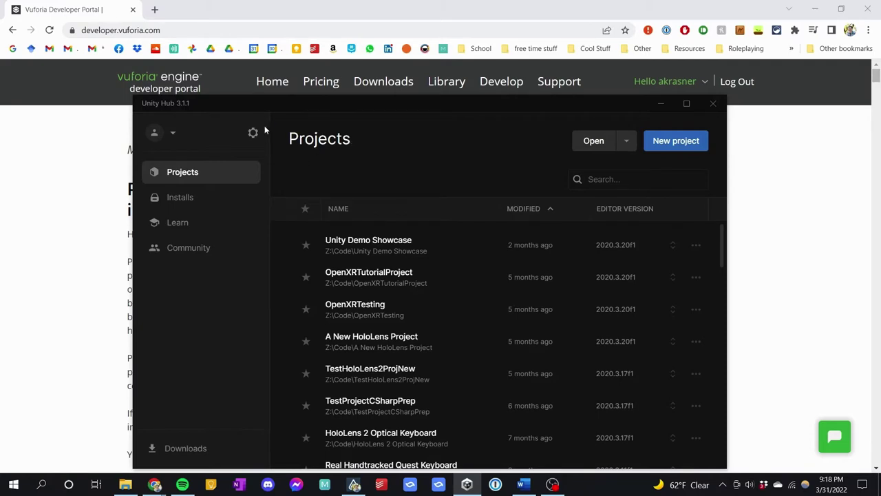
{"action": "mouse_move", "coordinate": [359, 103]}
{"action": "left_mouse_down"}
{"action": "mouse_move", "coordinate": [368, 100]}
{"action": "mouse_move", "coordinate": [357, 91]}
{"action": "mouse_move", "coordinate": [360, 98]}
{"action": "left_mouse_up"}
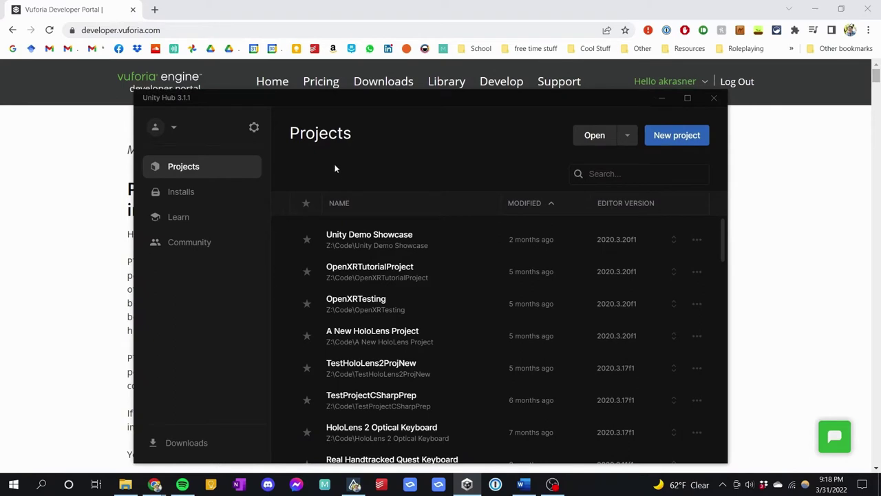
{"action": "left_click", "coordinate": [84, 146]}
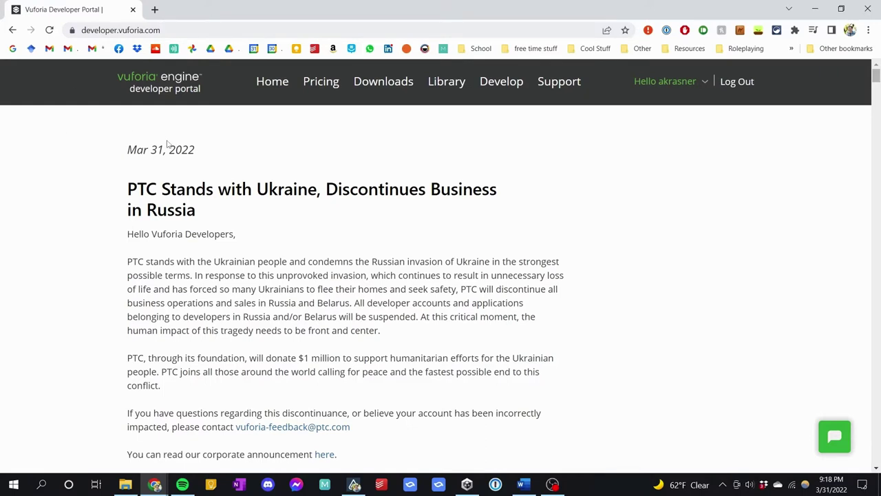
{"action": "left_click", "coordinate": [233, 119]}
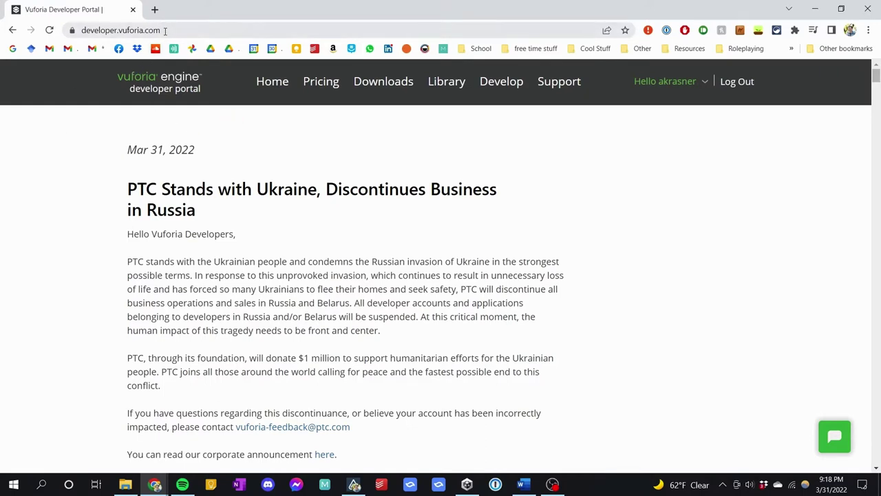
{"action": "left_click_drag", "start_coordinate": [152, 30], "coordinate": [81, 36]}
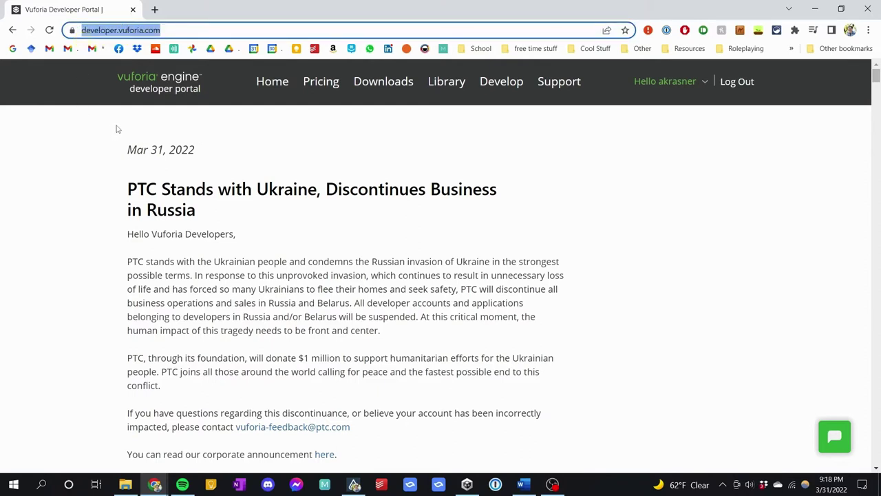
{"action": "left_click", "coordinate": [190, 124]}
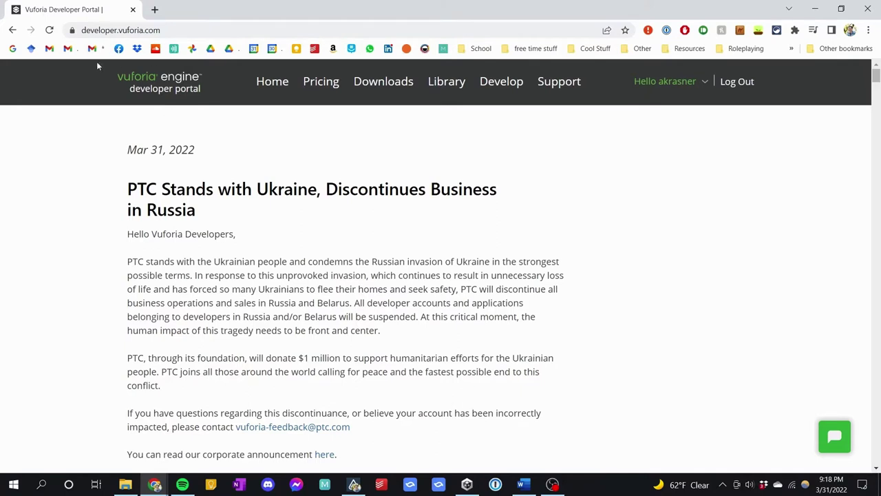
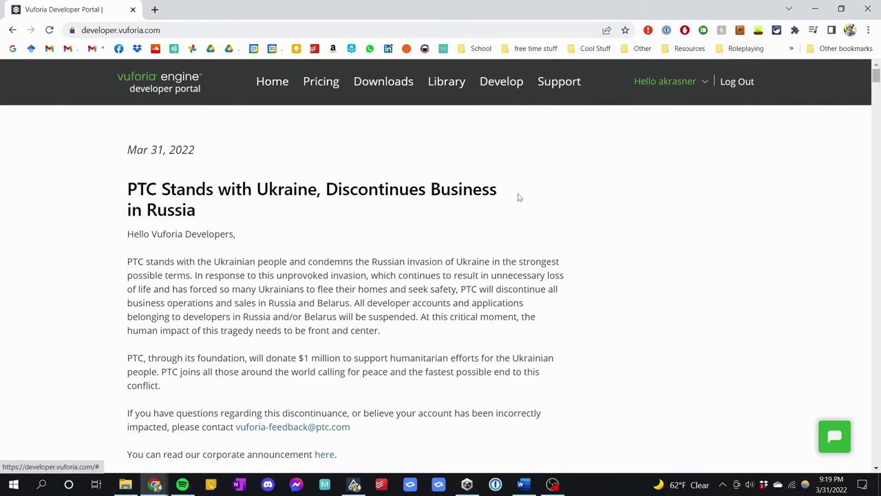
{"action": "left_click", "coordinate": [497, 85]}
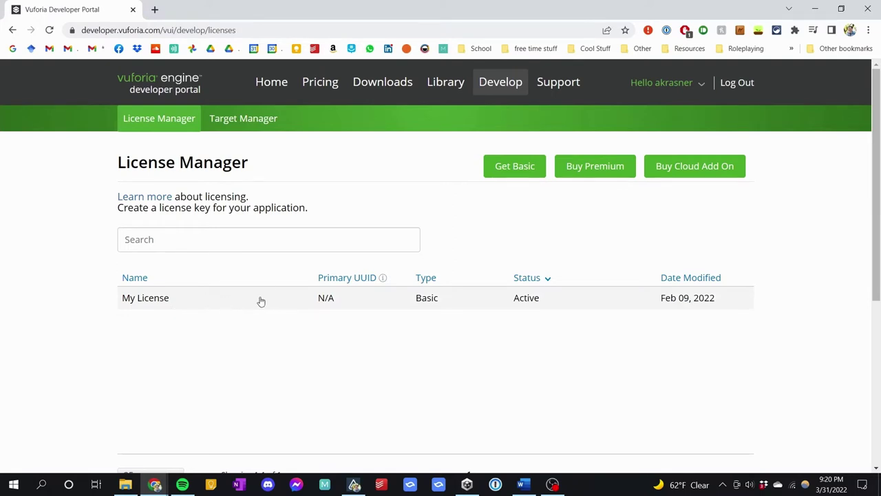
{"action": "left_click", "coordinate": [512, 177]}
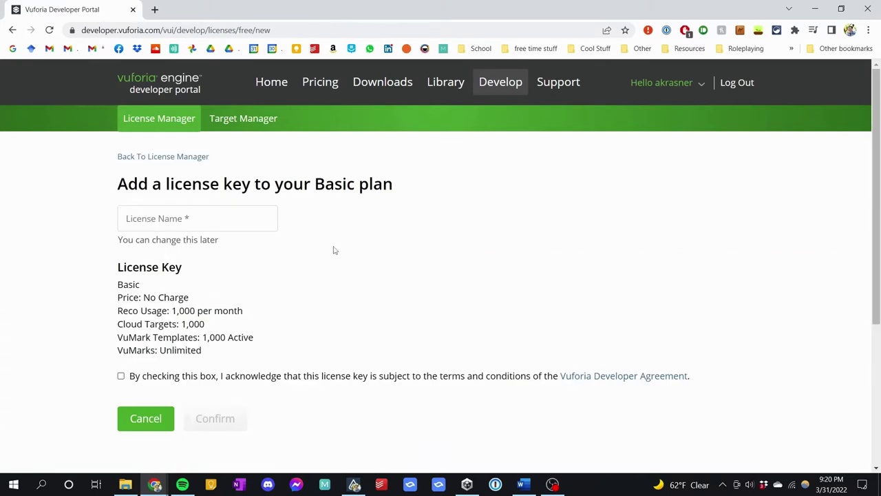
{"action": "scroll", "coordinate": [327, 256], "scroll_direction": "down", "scroll_amount": 1}
{"action": "scroll", "coordinate": [327, 256], "scroll_direction": "up", "scroll_amount": 1}
{"action": "left_click", "coordinate": [121, 375]}
{"action": "left_click", "coordinate": [144, 417]}
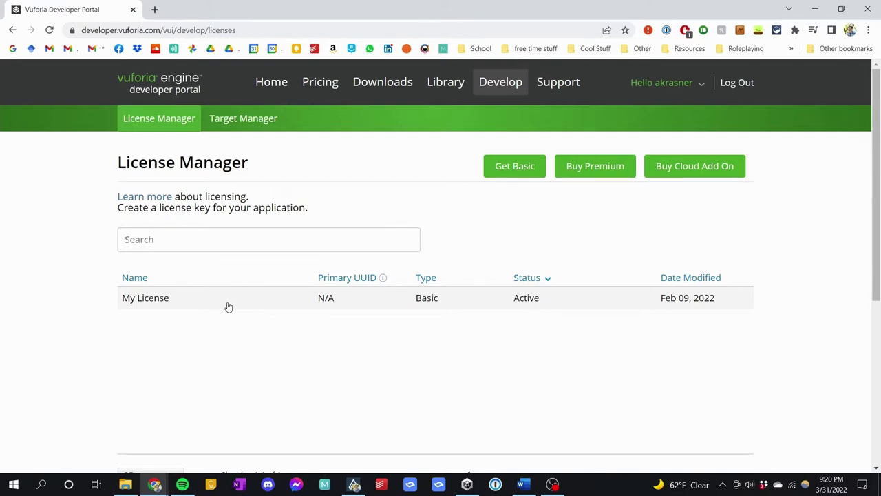
Download the Vuforia Engine 10.5 Unity package, add-vuforia-package-10-5-5.unitypackage, from the SDK downloads and agree to the software license.
{"action": "left_click", "coordinate": [374, 88]}
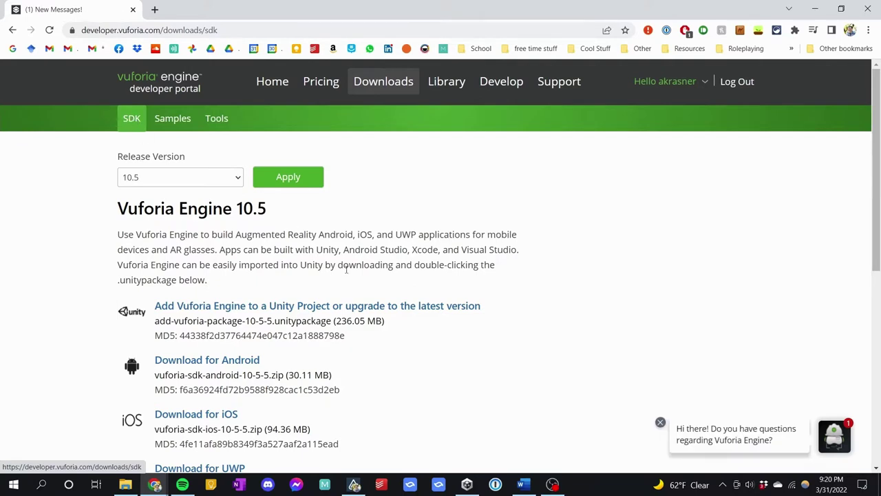
{"action": "left_click", "coordinate": [660, 423]}
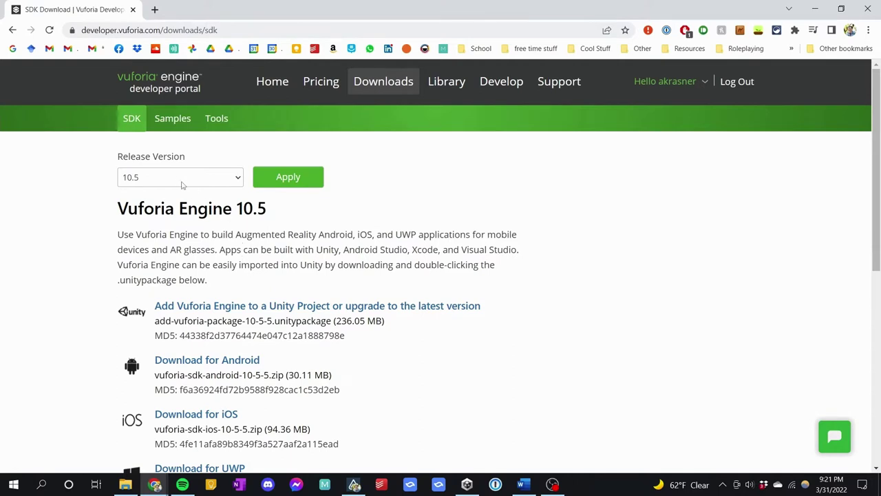
{"action": "left_click", "coordinate": [237, 178]}
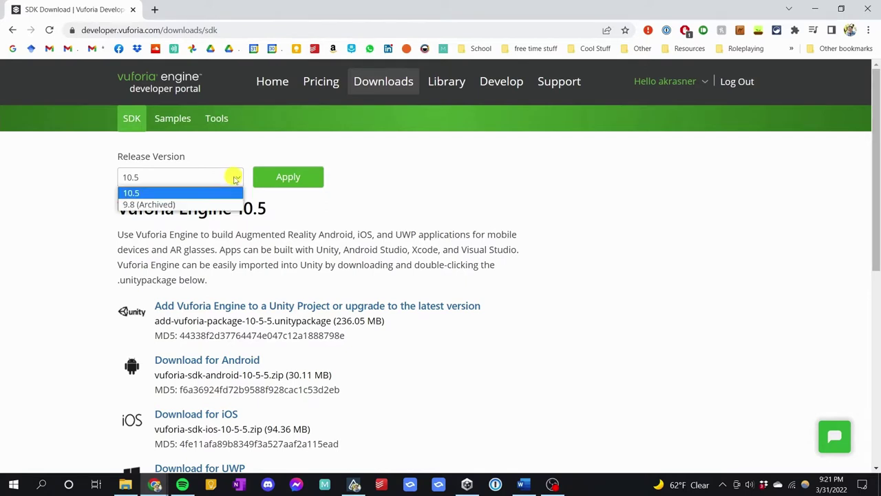
{"action": "left_click", "coordinate": [81, 165]}
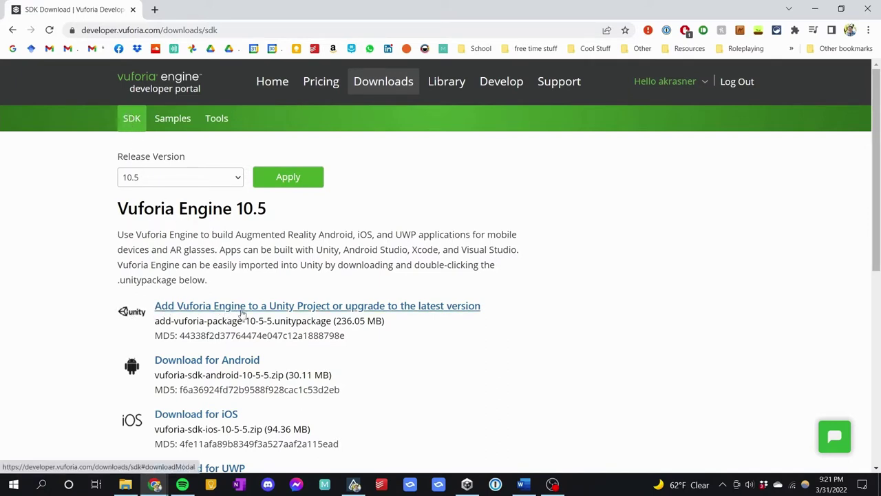
{"action": "left_click", "coordinate": [377, 306]}
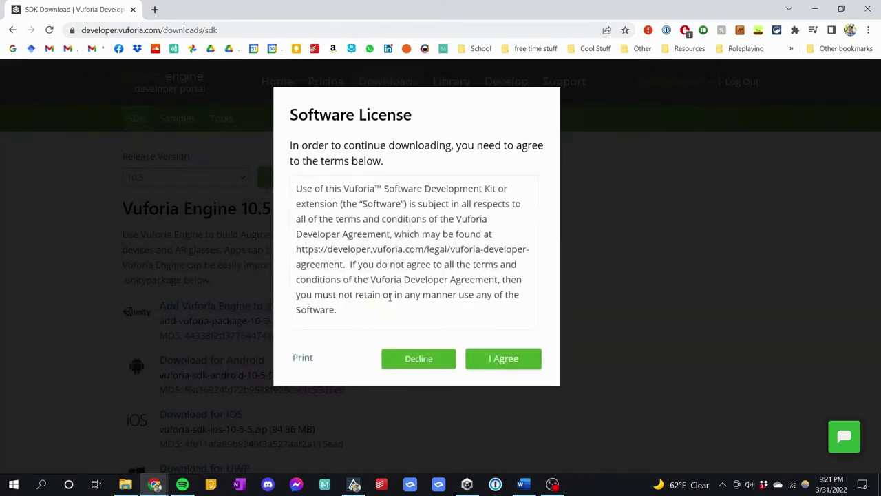
{"action": "left_click", "coordinate": [496, 355]}
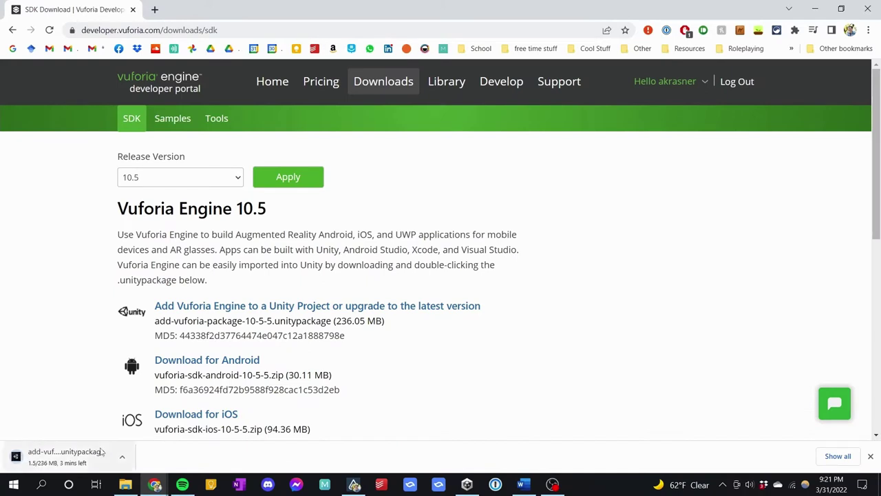
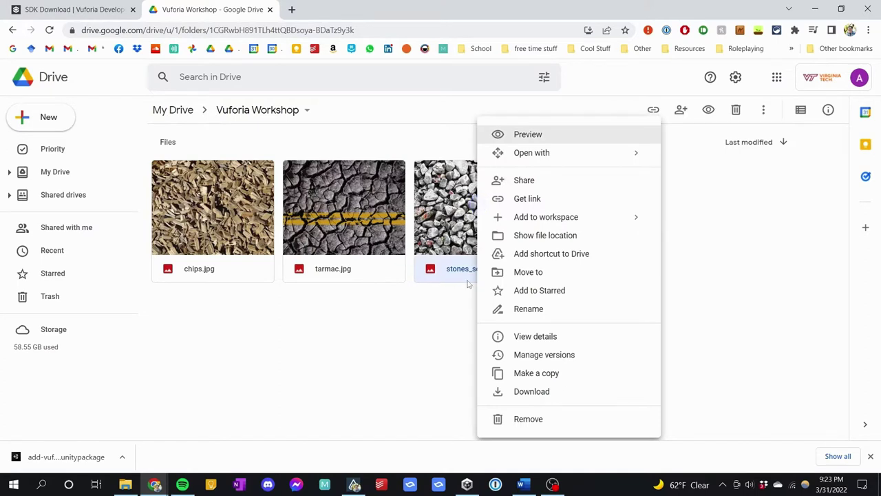
Download stones_scaled.jpg and tarmac.jpg from the Vuforia Workshop folder in Google Drive.
{"action": "left_click", "coordinate": [523, 391]}
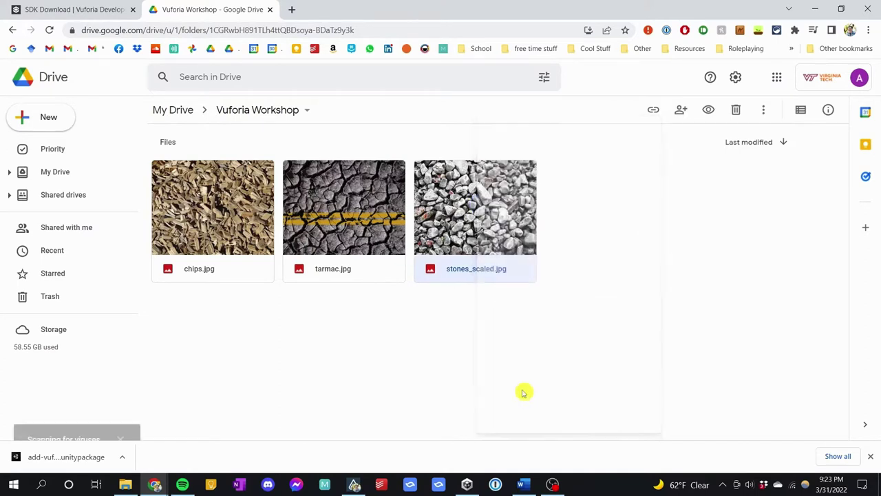
{"action": "right_click", "coordinate": [354, 219]}
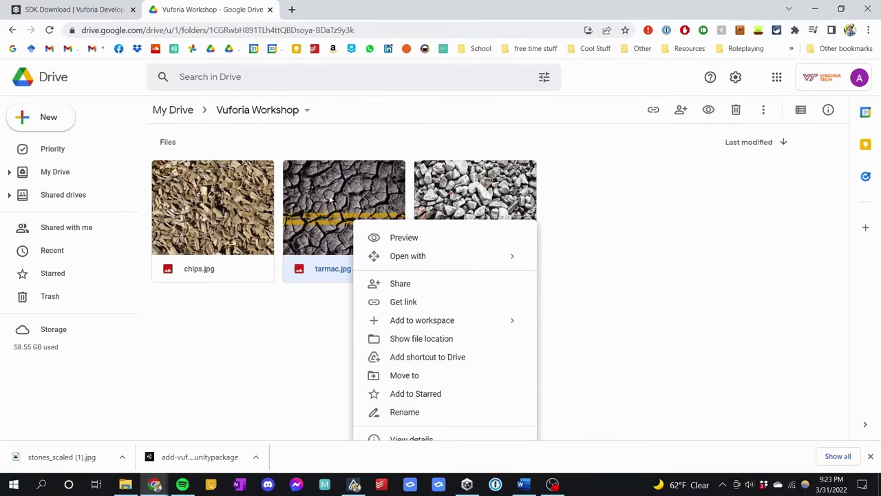
{"action": "left_click", "coordinate": [401, 390]}
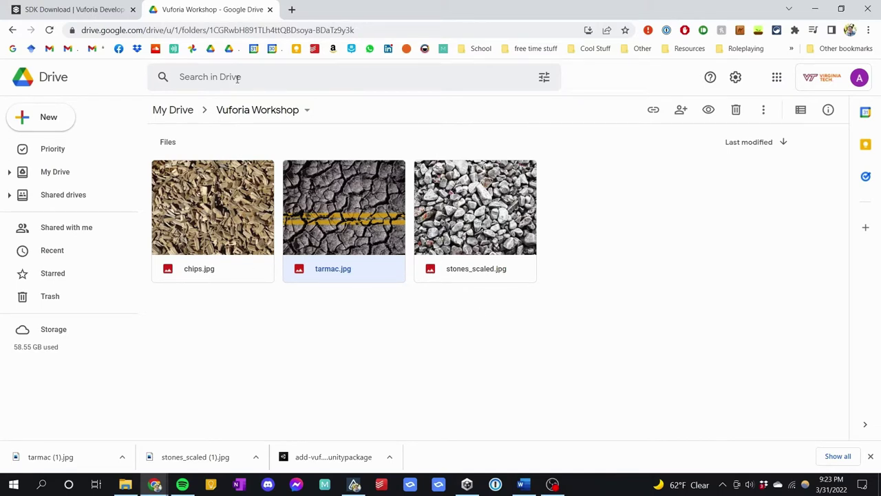
Switch to the Vuforia developer portal and open the Target Manager.
{"action": "left_click", "coordinate": [102, 14]}
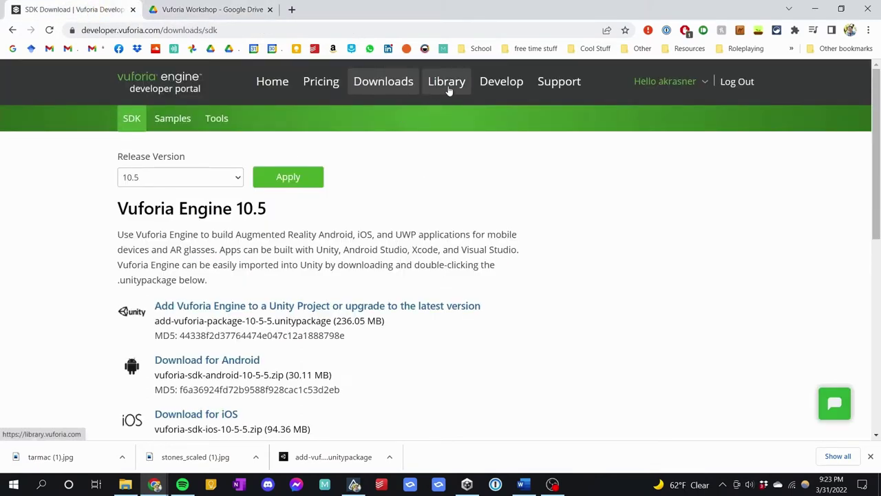
{"action": "left_click", "coordinate": [497, 83]}
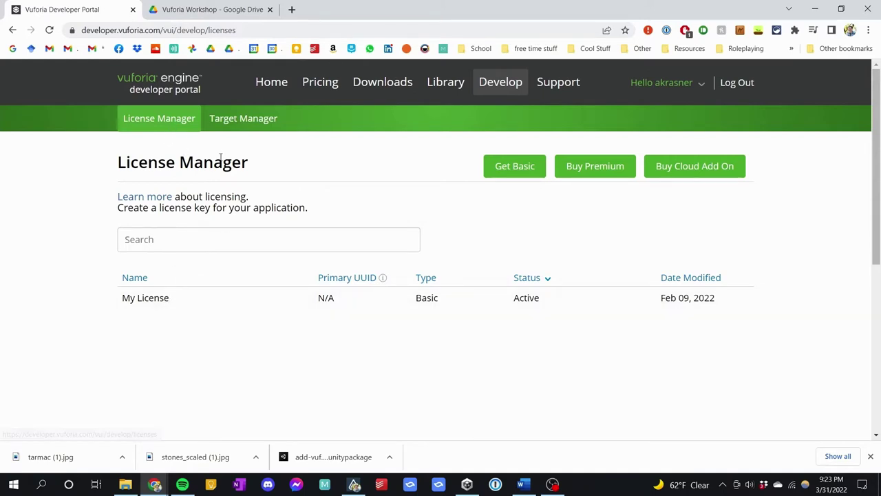
{"action": "left_click", "coordinate": [243, 122]}
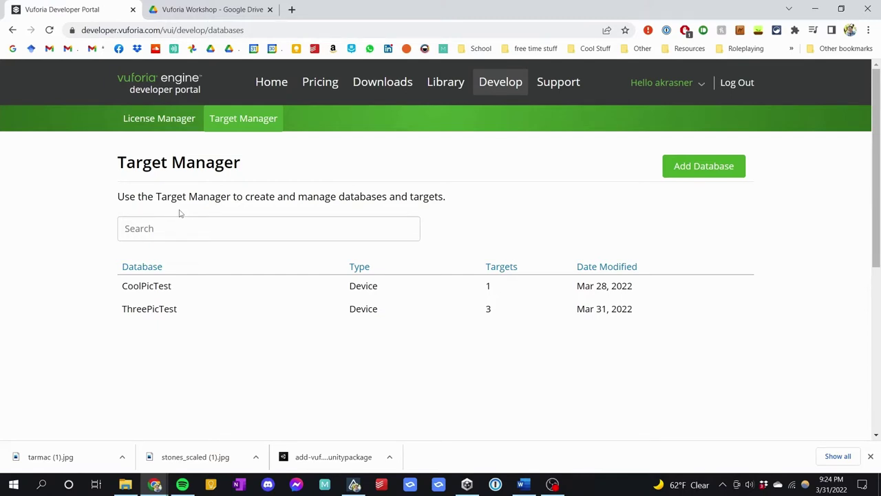
Switch to Google Drive and examine the stones_scaled.jpg image in a full preview, then close the preview.
{"action": "left_click", "coordinate": [232, 10]}
{"action": "left_click", "coordinate": [464, 218]}
{"action": "double_click", "coordinate": [464, 218]}
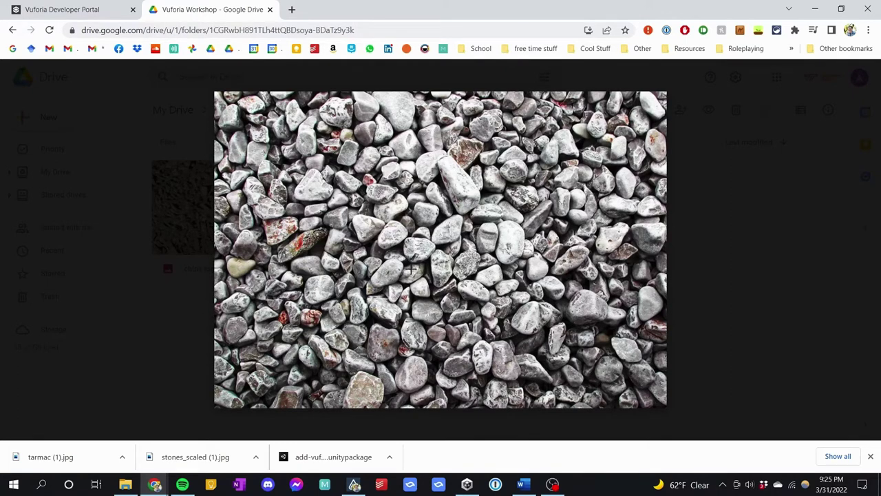
{"action": "mouse_move", "coordinate": [503, 170]}
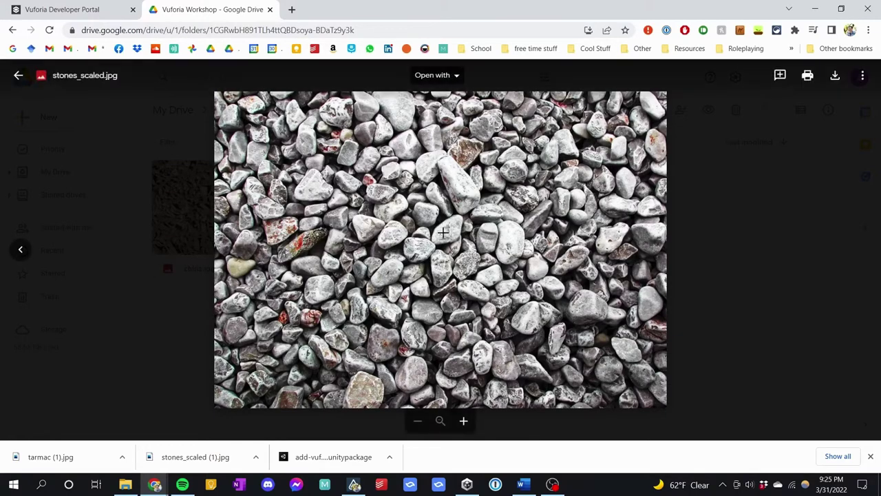
{"action": "left_click", "coordinate": [181, 329]}
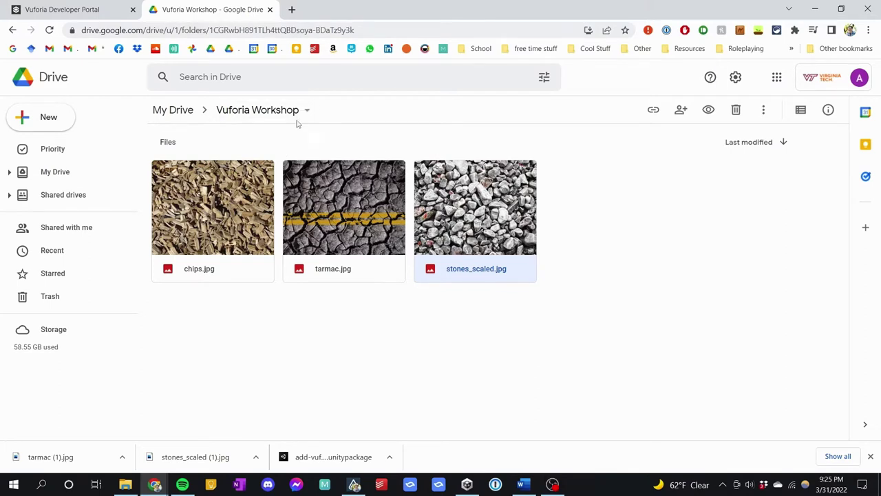
Create a Device database named MyWorkshopImages in the Vuforia Target Manager and open it.
{"action": "left_click", "coordinate": [89, 9]}
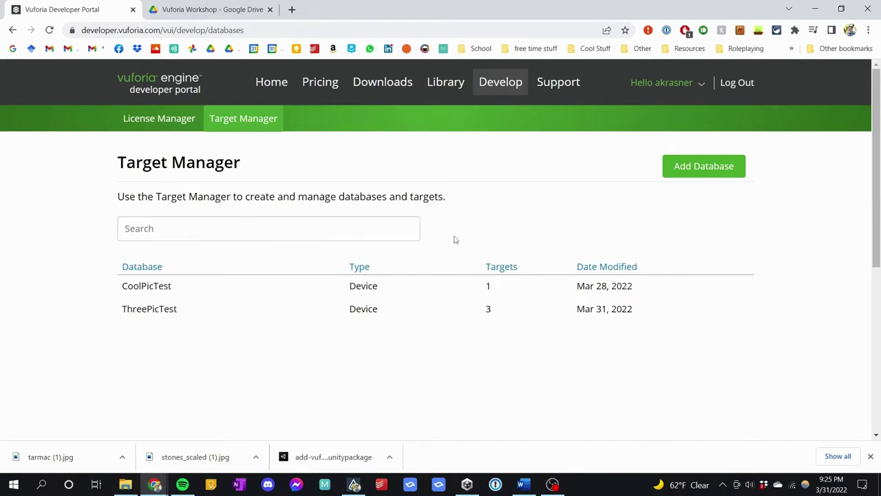
{"action": "left_click", "coordinate": [704, 167]}
{"action": "left_click", "coordinate": [386, 197]}
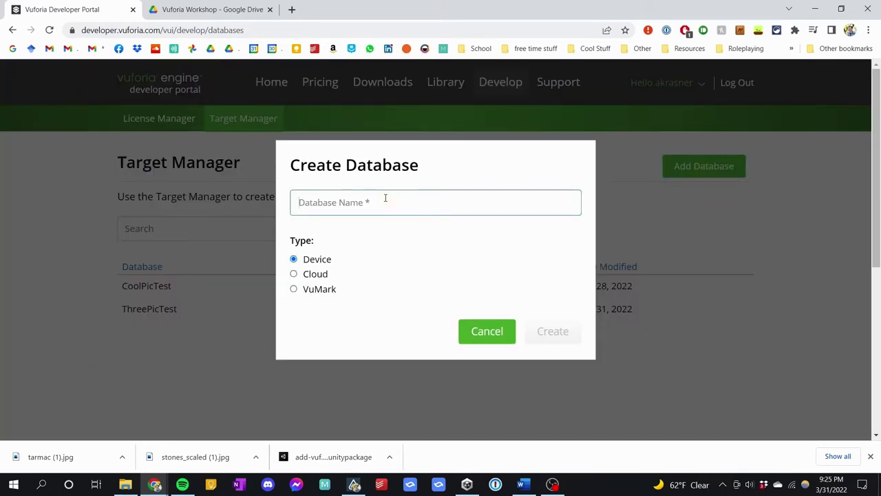
{"action": "type", "text": "MyWorksho"}
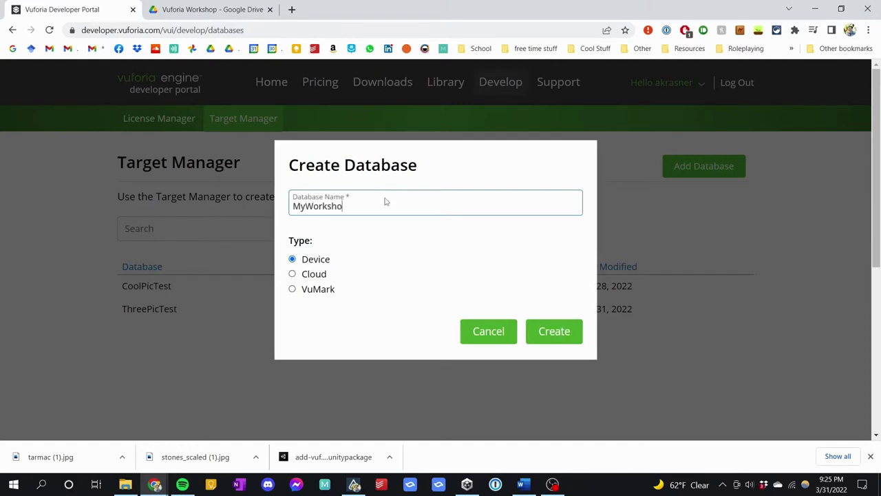
{"action": "type", "text": "pImages"}
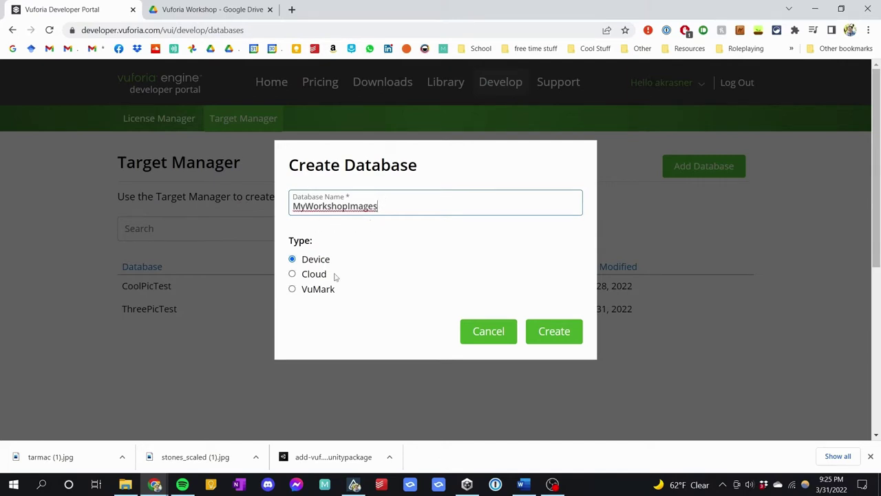
{"action": "left_click", "coordinate": [348, 206]}
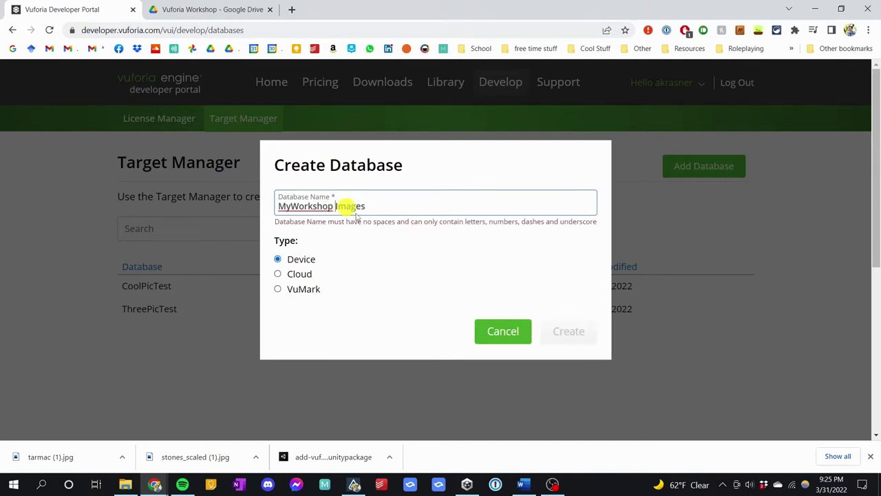
{"action": "key", "text": "BackSpace"}
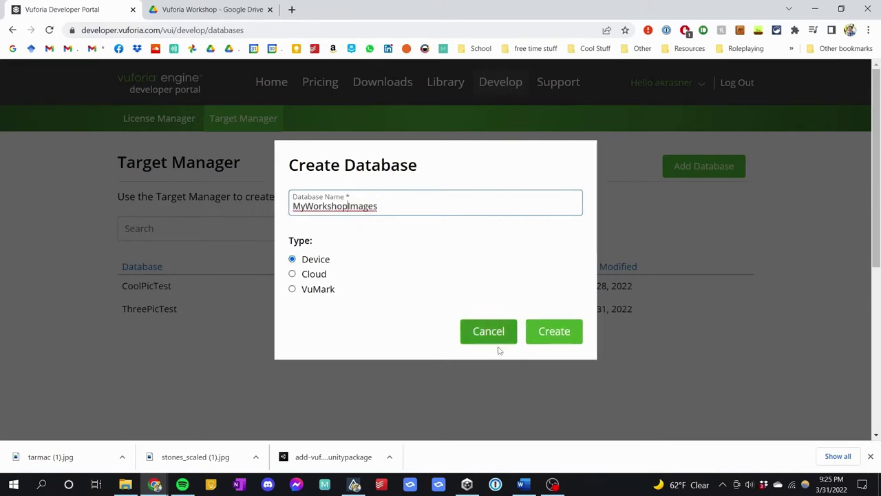
{"action": "left_click", "coordinate": [554, 332]}
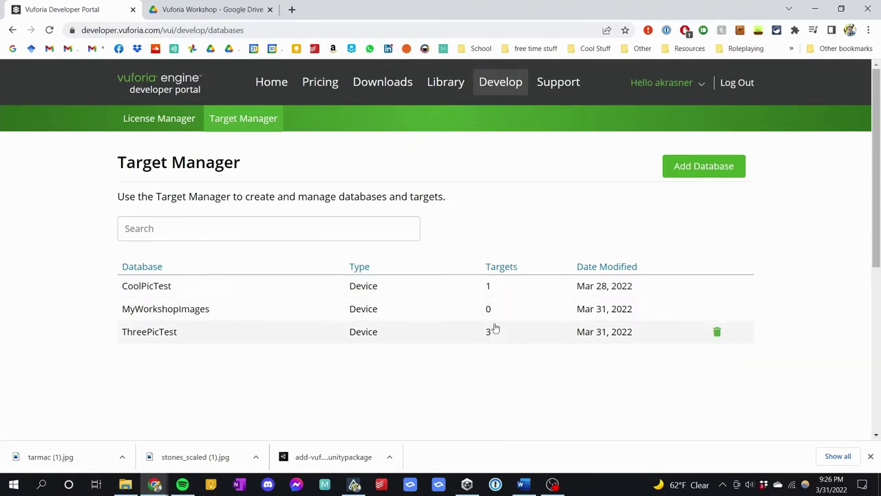
{"action": "left_click", "coordinate": [204, 312]}
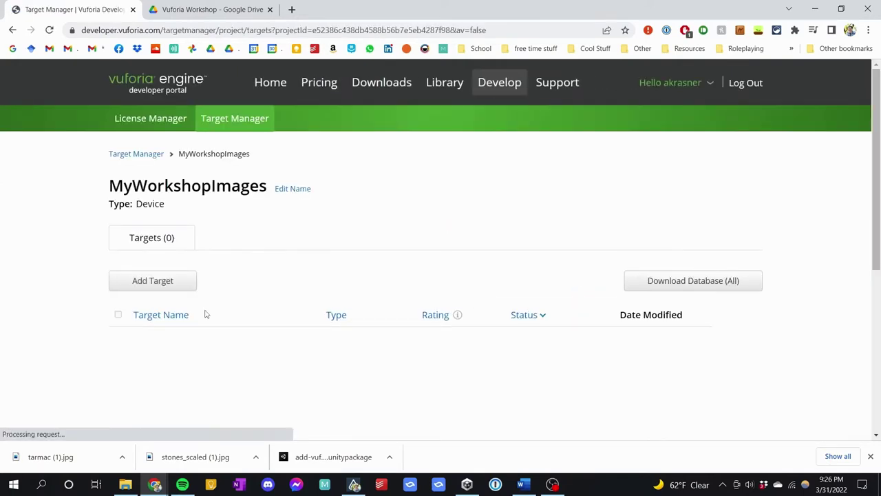
{"action": "scroll", "coordinate": [333, 313], "scroll_direction": "down", "scroll_amount": 1}
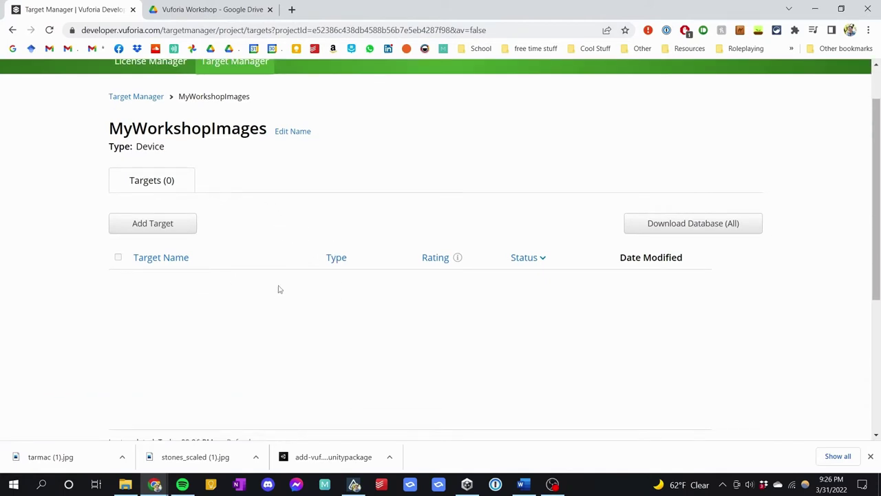
Start a new Single Image target in MyWorkshopImages and choose stones_scaled.jpg from Downloads as its file.
{"action": "scroll", "coordinate": [255, 279], "scroll_direction": "up", "scroll_amount": 1}
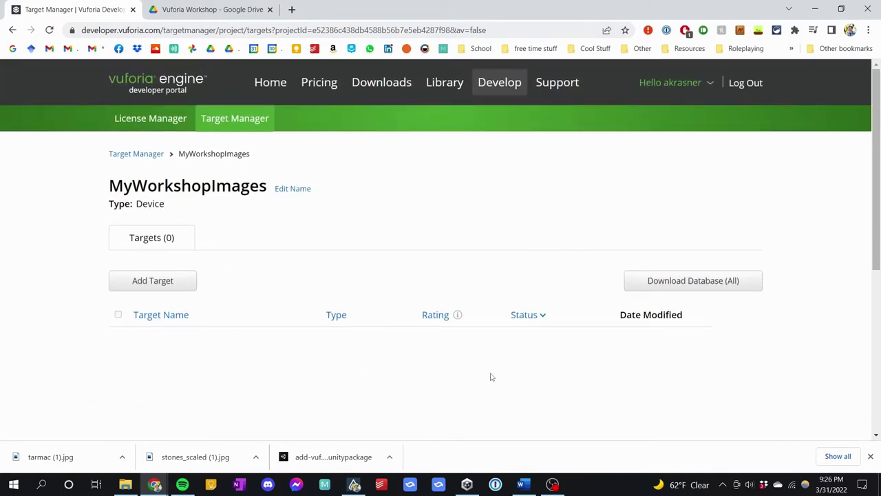
{"action": "scroll", "coordinate": [344, 341], "scroll_direction": "down", "scroll_amount": 1}
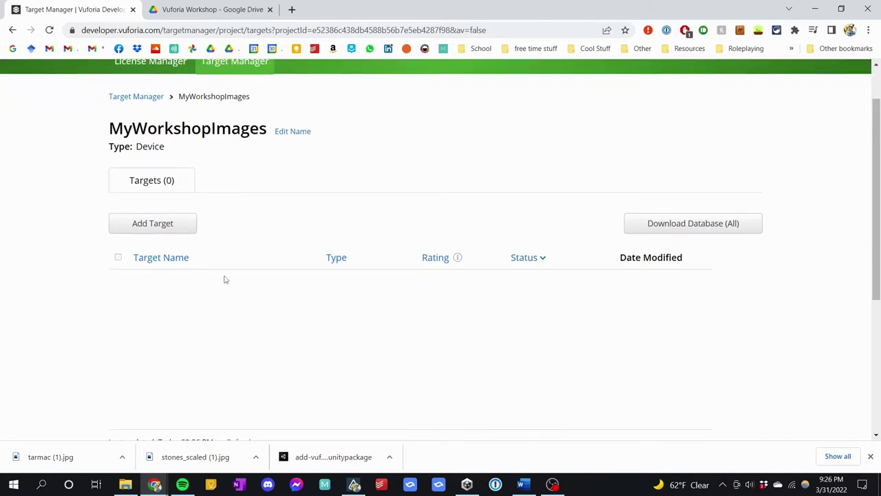
{"action": "left_click", "coordinate": [174, 230]}
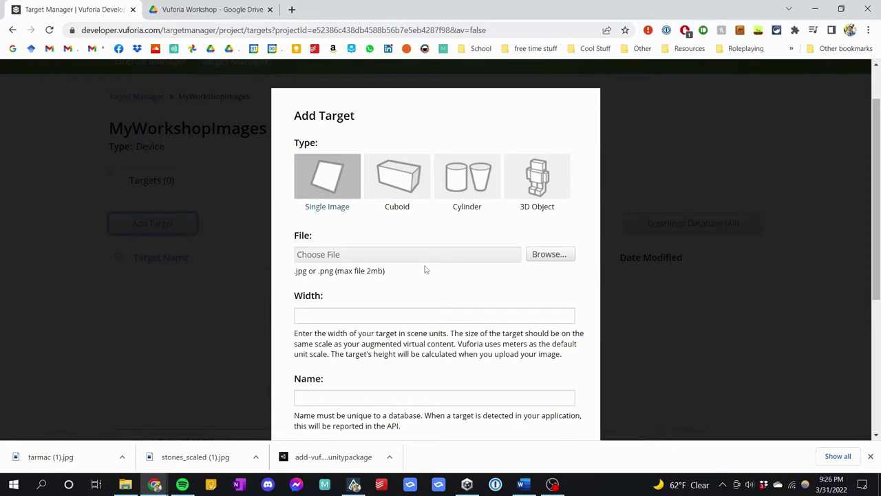
{"action": "left_click", "coordinate": [549, 255]}
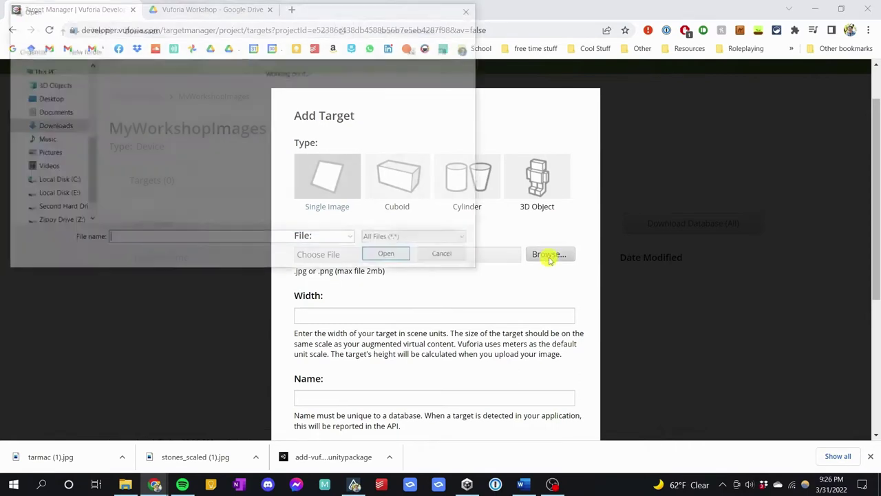
{"action": "left_click", "coordinate": [128, 178]}
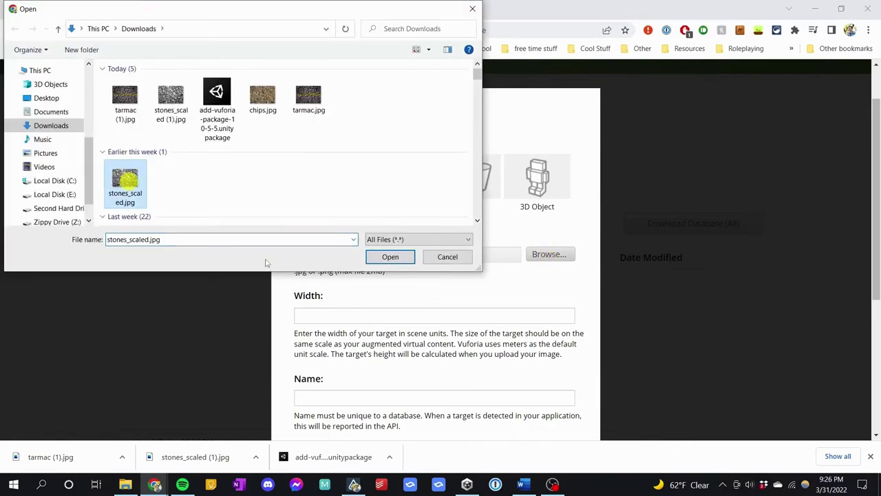
{"action": "left_click", "coordinate": [391, 256]}
{"action": "scroll", "coordinate": [385, 248], "scroll_direction": "up", "scroll_amount": 5}
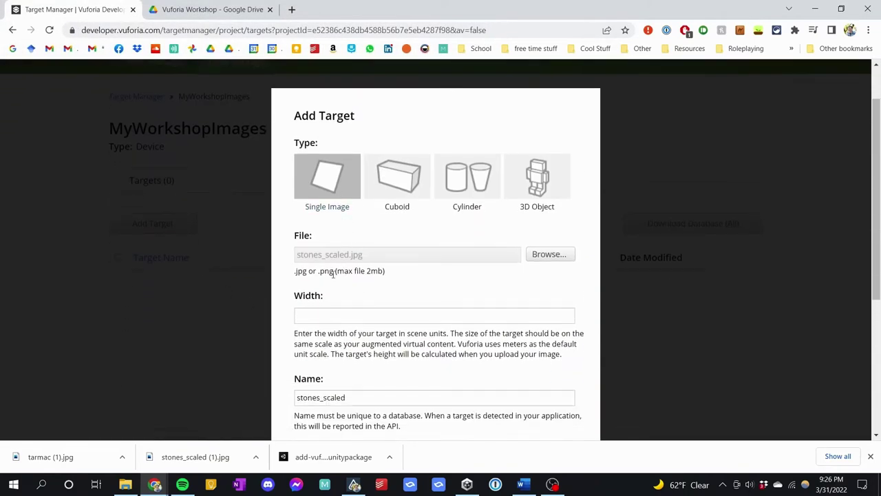
Read the guidance on target width and set the stones_scaled target's width to 1.
{"action": "left_click", "coordinate": [324, 315]}
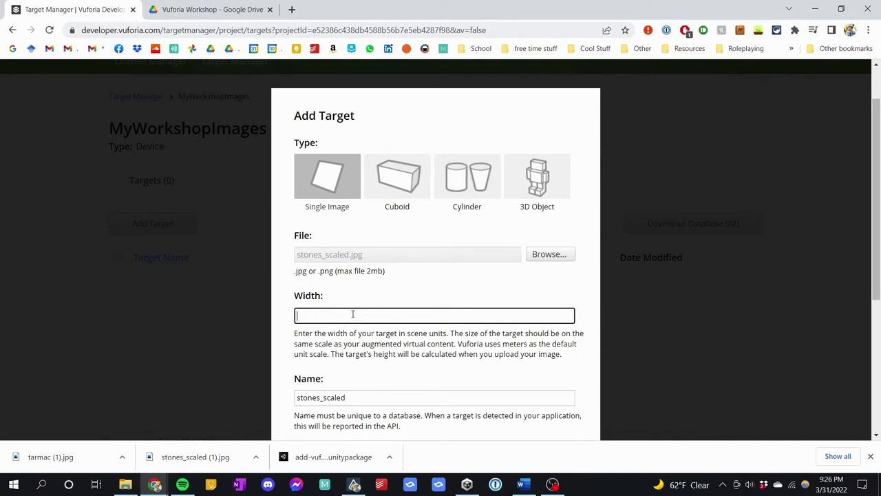
{"action": "left_click_drag", "start_coordinate": [300, 336], "coordinate": [468, 354]}
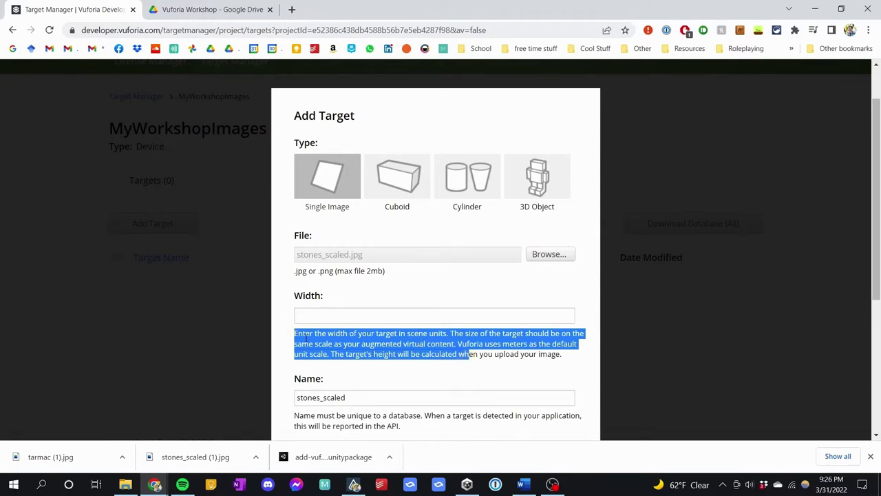
{"action": "left_click", "coordinate": [304, 336]}
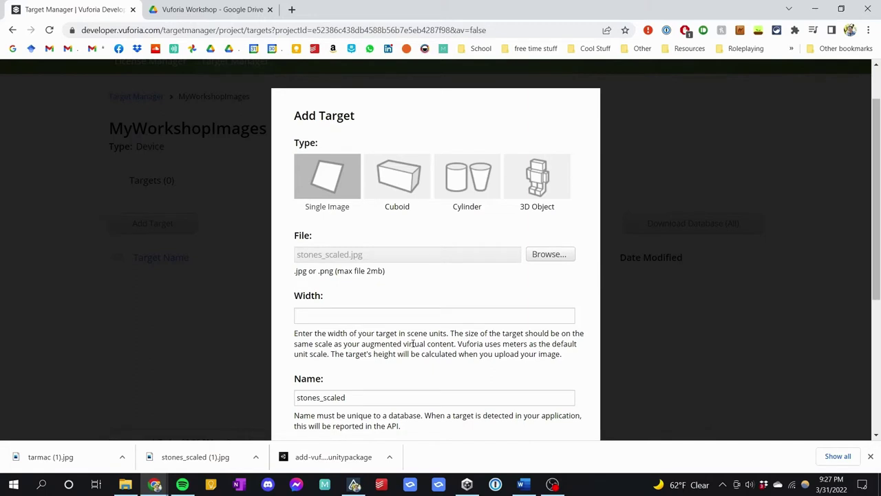
{"action": "left_click", "coordinate": [353, 315]}
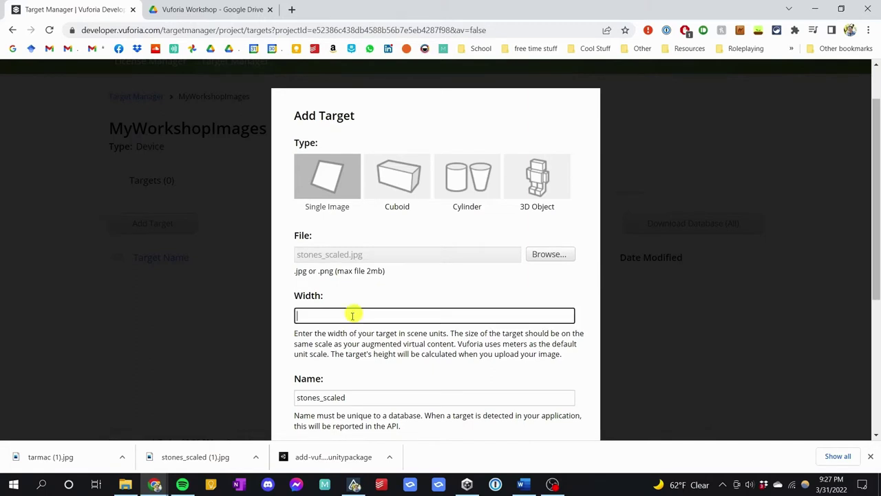
{"action": "type", "text": "1"}
Search Google in a new browser tab for the conversion of 11 inches to meters.
{"action": "left_click", "coordinate": [292, 11]}
{"action": "type", "text": "11"}
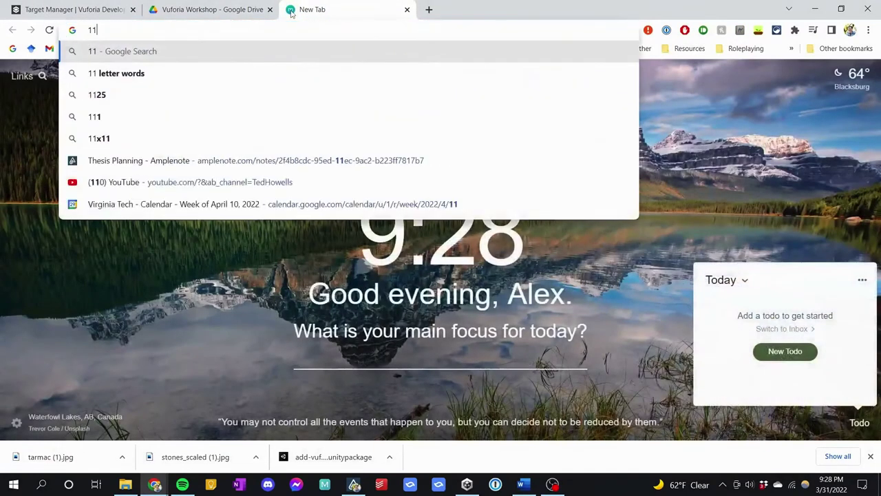
{"action": "type", "text": " inches to meters"}
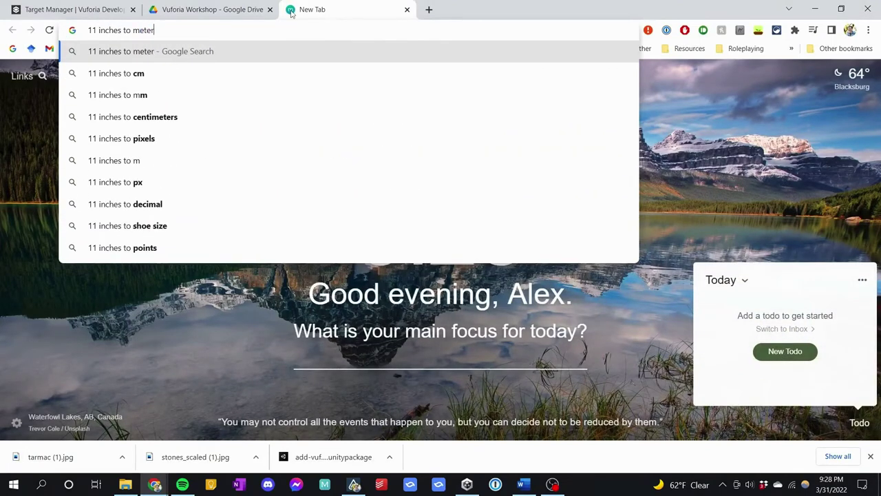
{"action": "key", "text": "Return"}
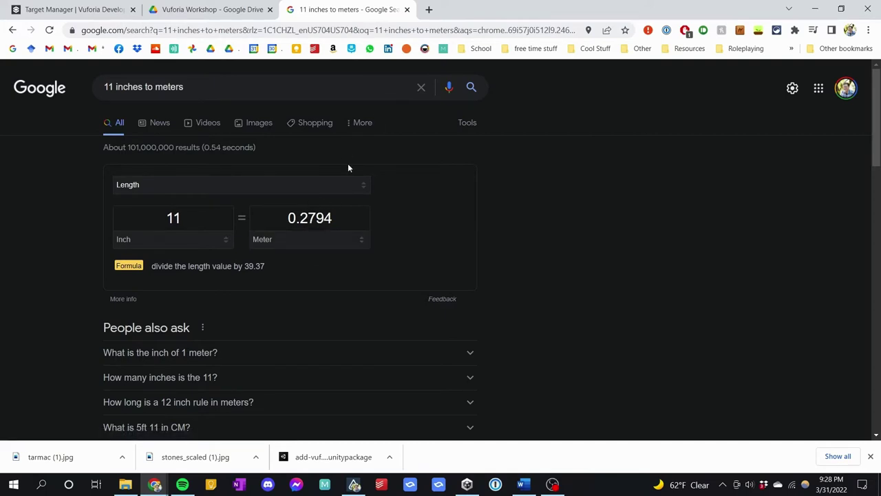
Return to the Vuforia Target Manager and add the stones_scaled target to the database.
{"action": "left_click", "coordinate": [84, 10]}
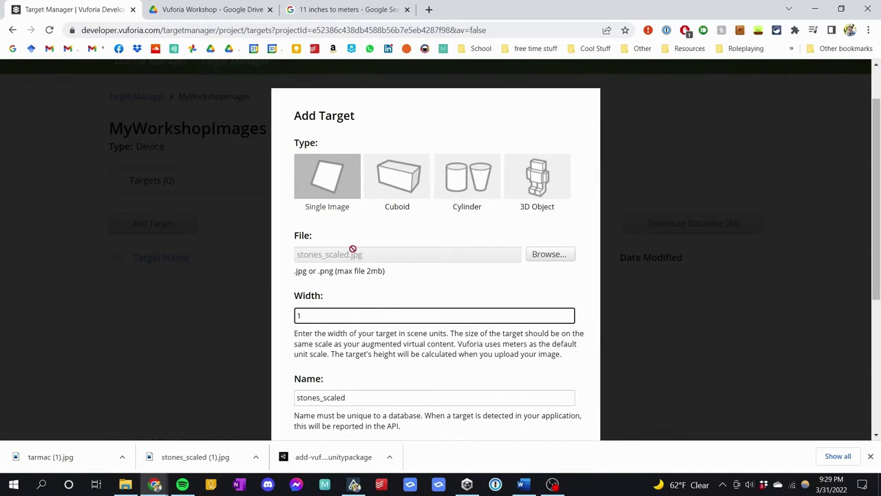
{"action": "scroll", "coordinate": [354, 245], "scroll_direction": "down", "scroll_amount": 2}
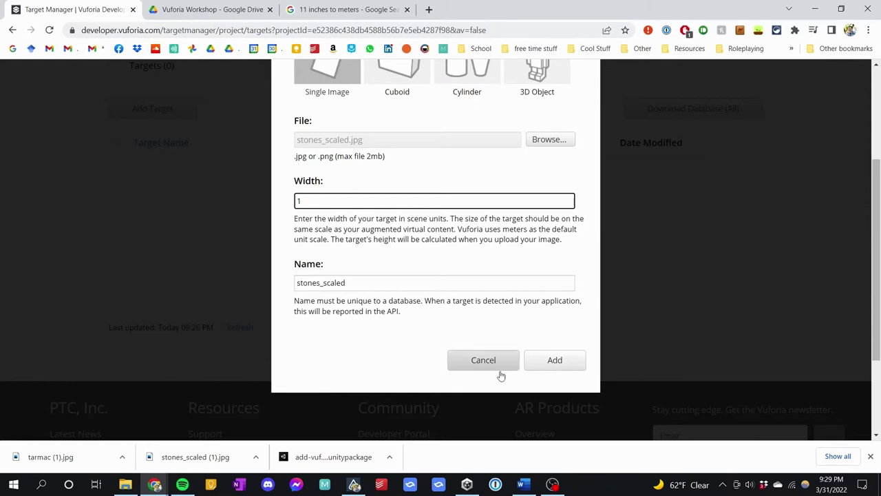
{"action": "left_click", "coordinate": [549, 363]}
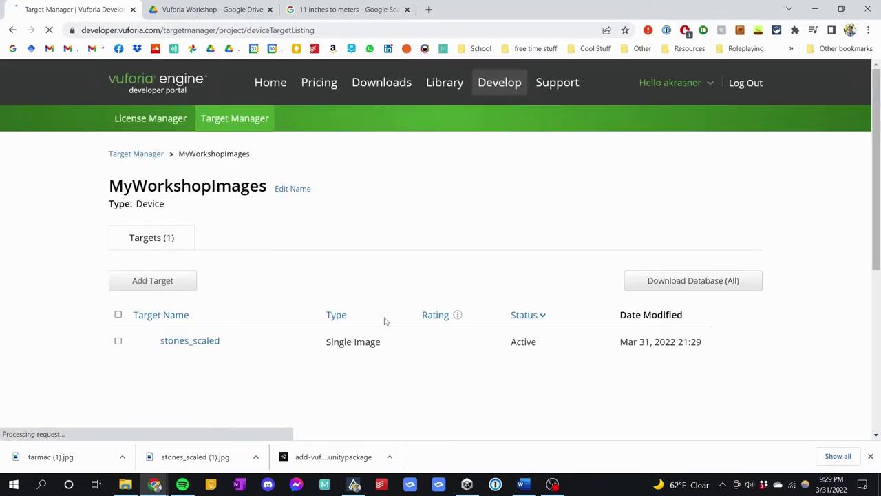
Add a Single Image target to the database from tarmac.jpg with a width of 1.
{"action": "scroll", "coordinate": [243, 357], "scroll_direction": "down", "scroll_amount": 2}
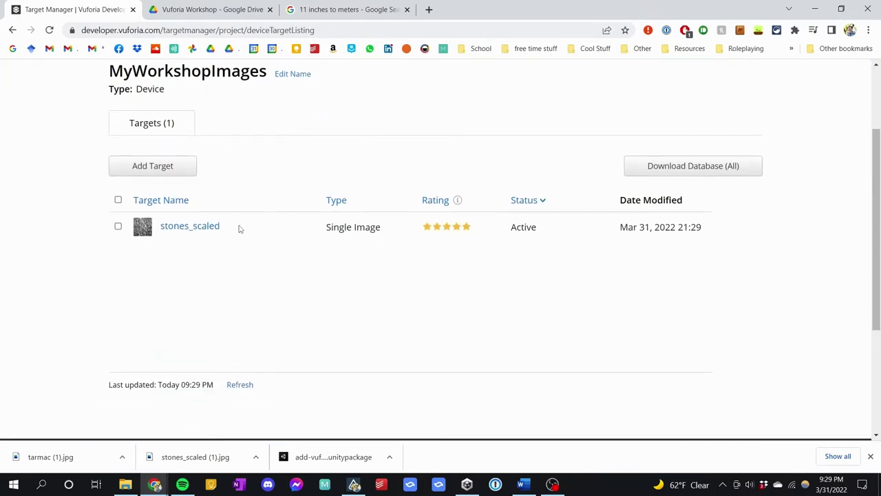
{"action": "left_click", "coordinate": [175, 176]}
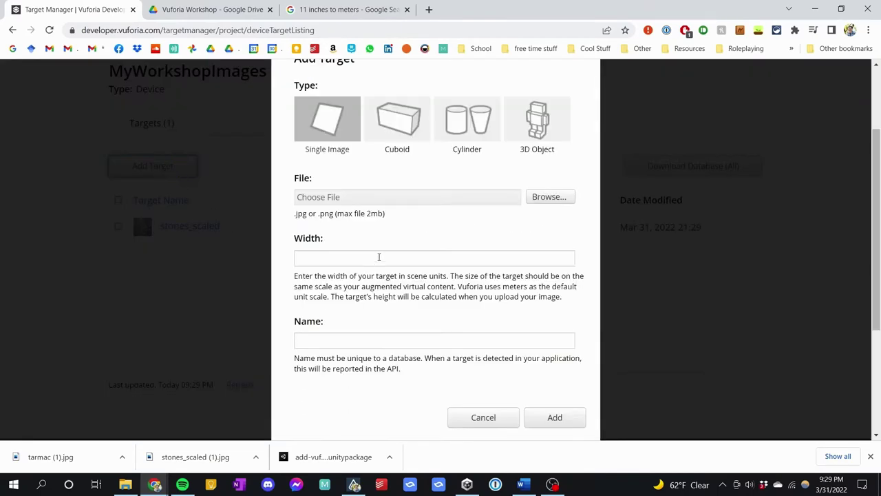
{"action": "left_click", "coordinate": [549, 197]}
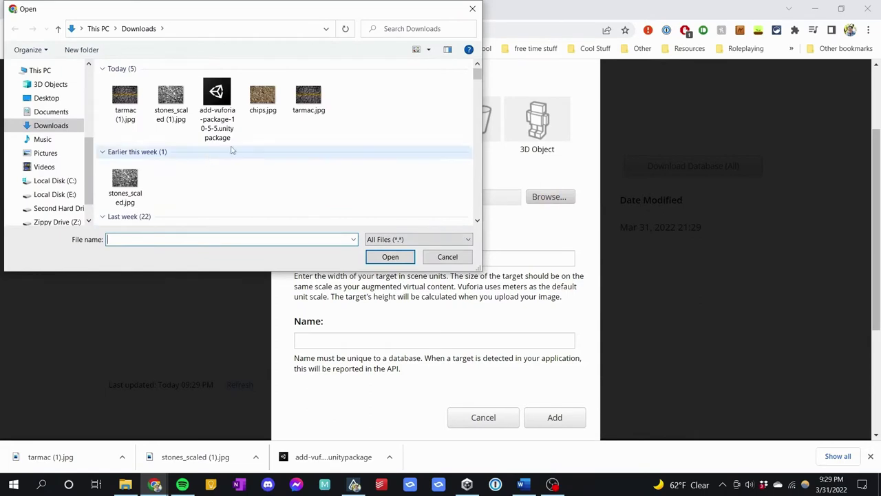
{"action": "left_click", "coordinate": [309, 98]}
{"action": "left_click", "coordinate": [387, 258]}
{"action": "left_click", "coordinate": [359, 259]}
{"action": "type", "text": "1"}
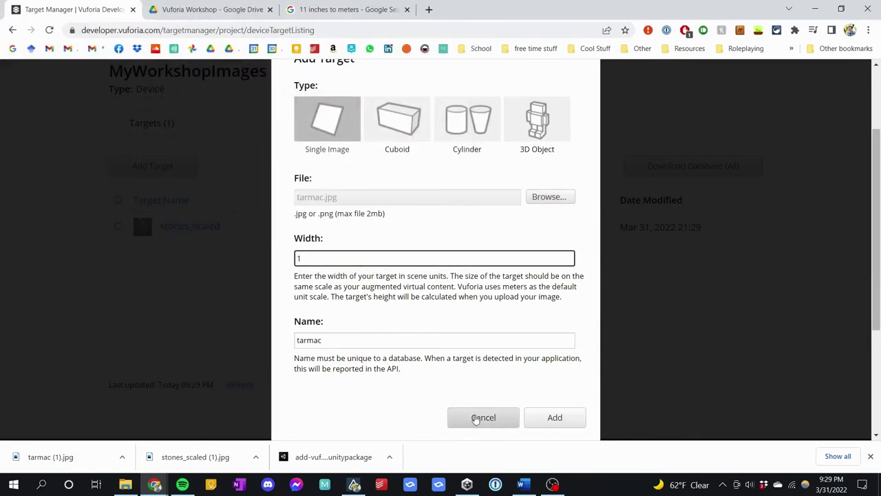
{"action": "left_click", "coordinate": [549, 419]}
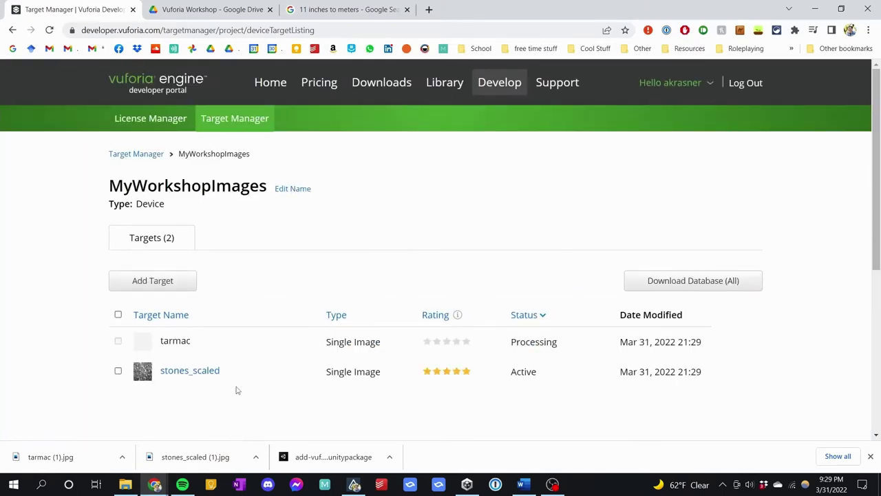
Add a Single Image target to the database from chips.jpg with a width of 1.
{"action": "left_click", "coordinate": [163, 290]}
{"action": "left_click", "coordinate": [561, 314]}
{"action": "left_click", "coordinate": [261, 97]}
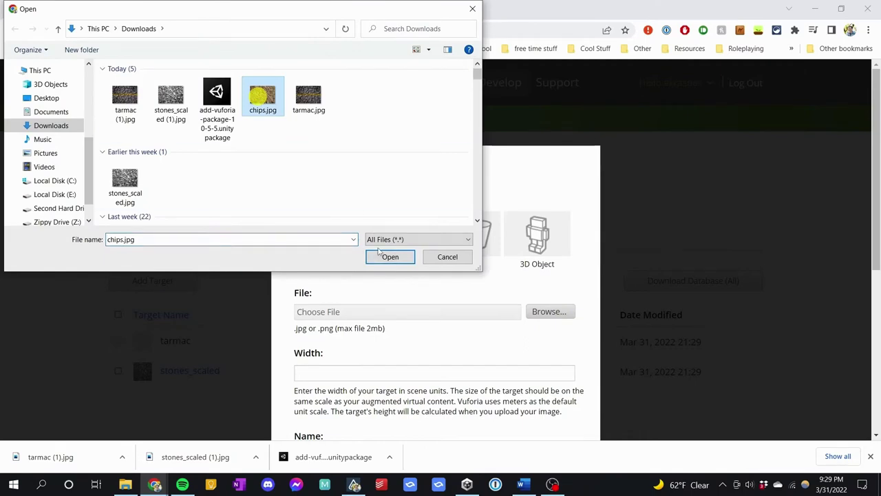
{"action": "left_click", "coordinate": [385, 257]}
{"action": "scroll", "coordinate": [389, 254], "scroll_direction": "up", "scroll_amount": 3}
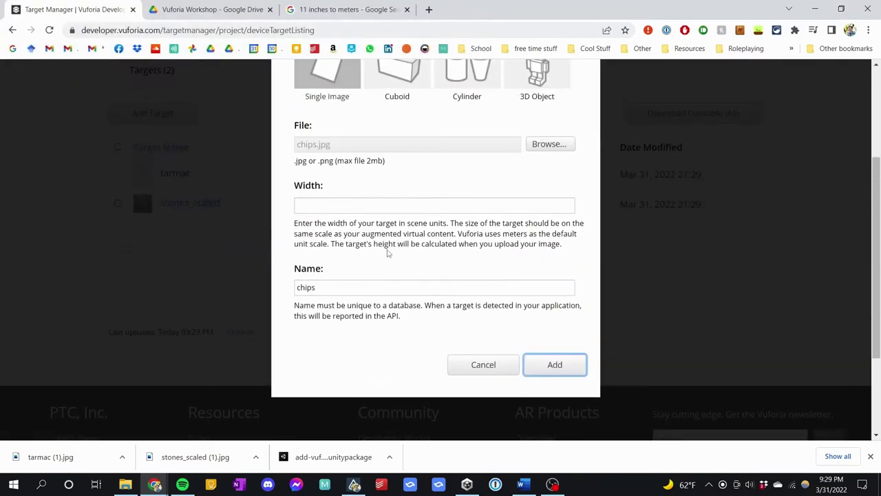
{"action": "left_click", "coordinate": [336, 264]}
{"action": "type", "text": "1"}
{"action": "scroll", "coordinate": [340, 278], "scroll_direction": "down", "scroll_amount": 3}
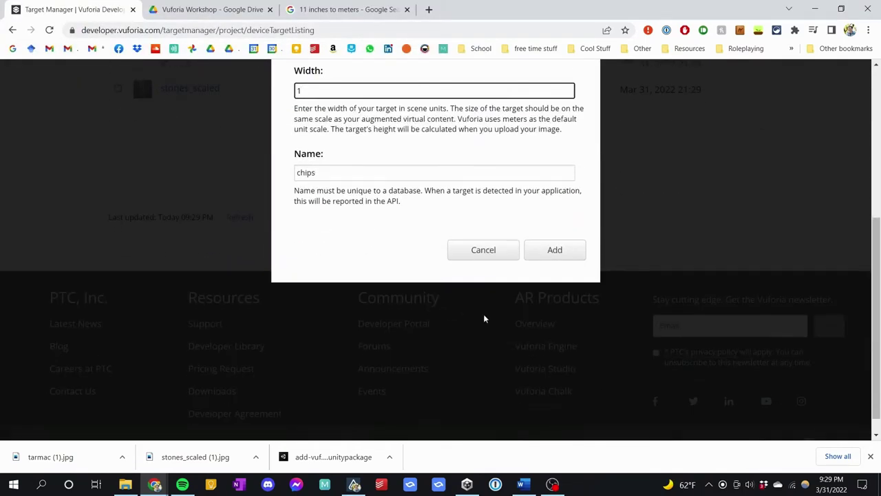
{"action": "left_click", "coordinate": [548, 254]}
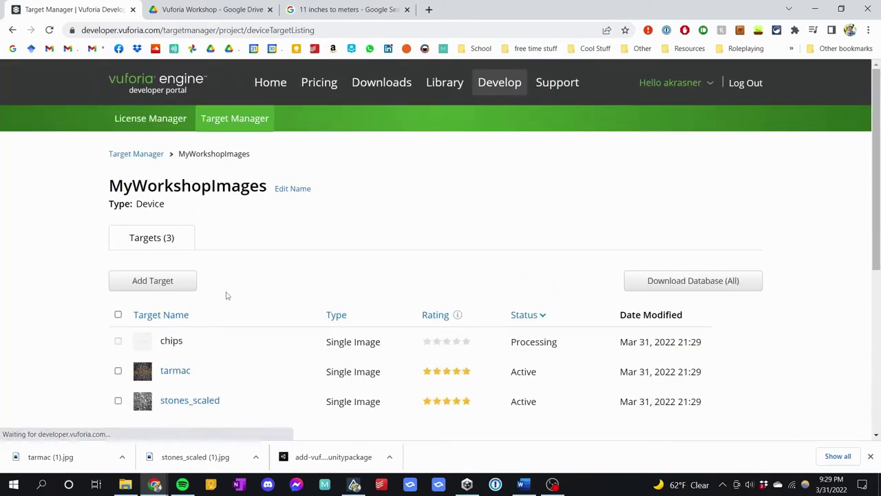
Download the complete MyWorkshopImages database for the Unity Editor platform.
{"action": "scroll", "coordinate": [228, 295], "scroll_direction": "down", "scroll_amount": 2}
{"action": "scroll", "coordinate": [131, 242], "scroll_direction": "up", "scroll_amount": 1}
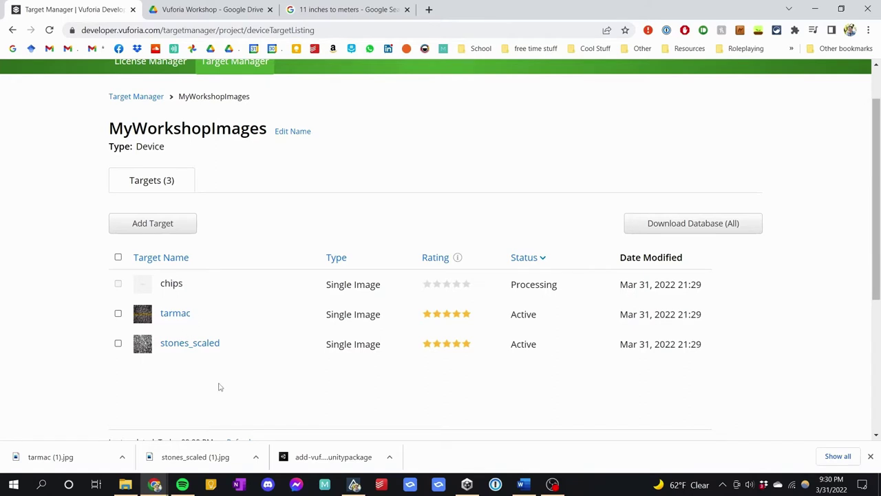
{"action": "left_click", "coordinate": [686, 225]}
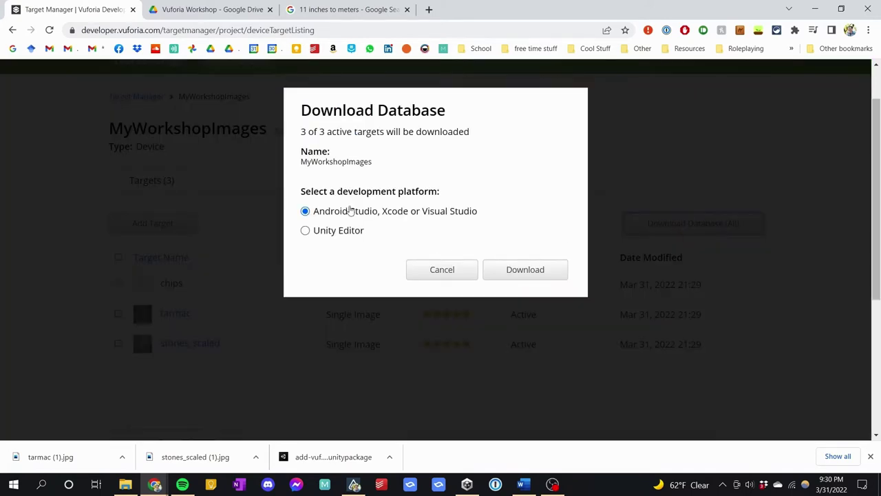
{"action": "left_click", "coordinate": [305, 231]}
{"action": "left_click", "coordinate": [521, 272]}
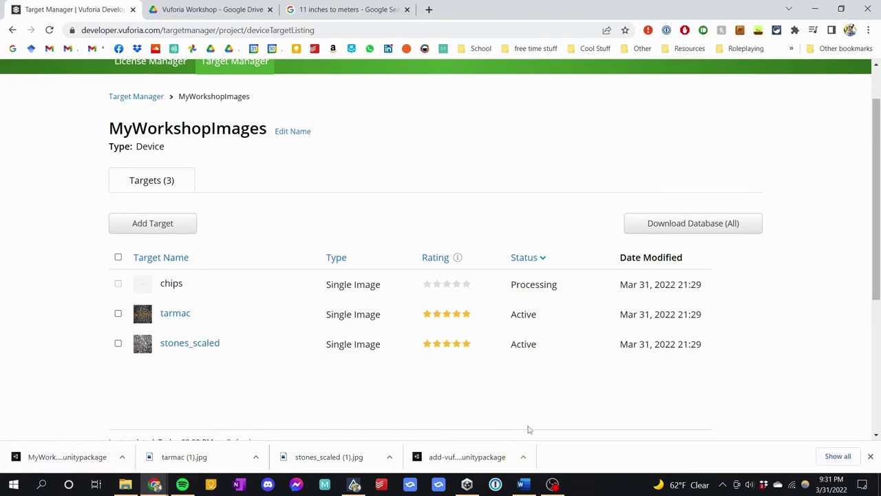
Switch to Unity Hub and create a 3D Core project named VuforiaWorkshopVideo in Z:\Code.
{"action": "mouse_move", "coordinate": [470, 488]}
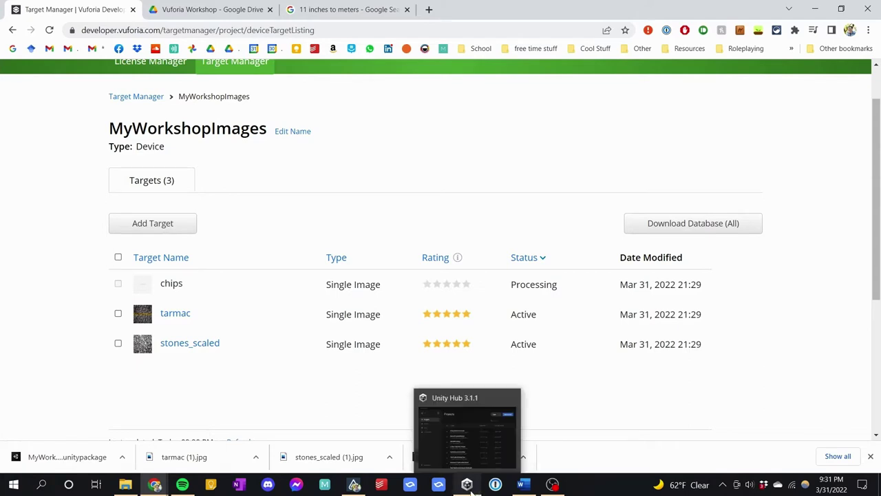
{"action": "left_click", "coordinate": [468, 485]}
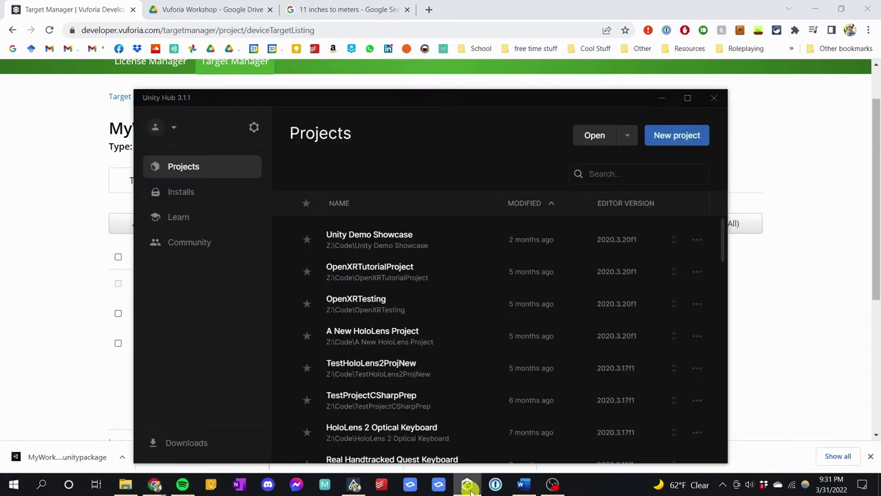
{"action": "left_click", "coordinate": [680, 138]}
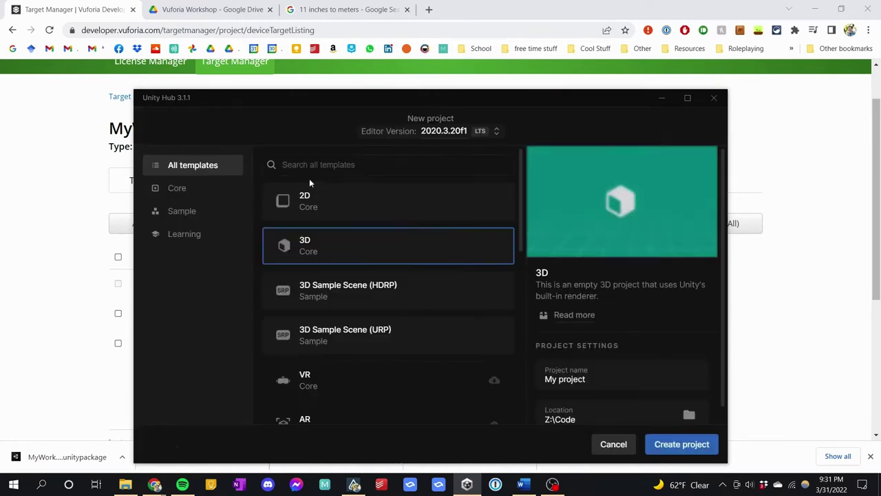
{"action": "left_click", "coordinate": [521, 380]}
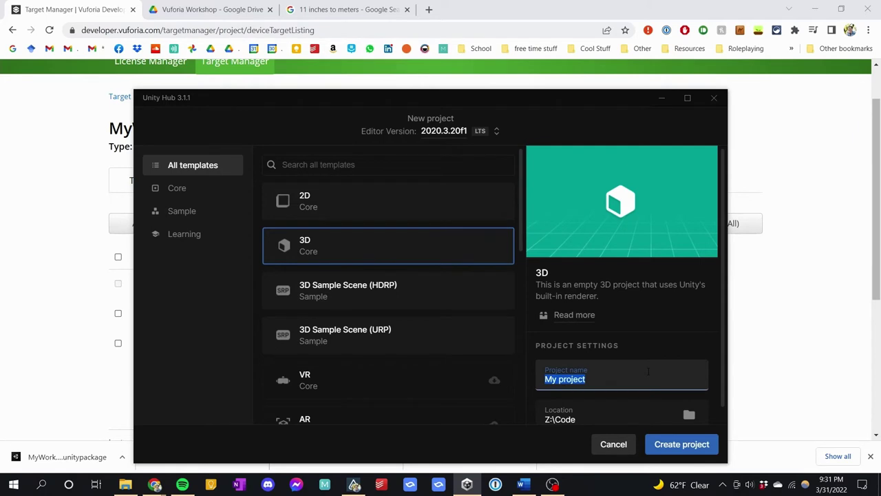
{"action": "type", "text": "VuforiaWOrks"}
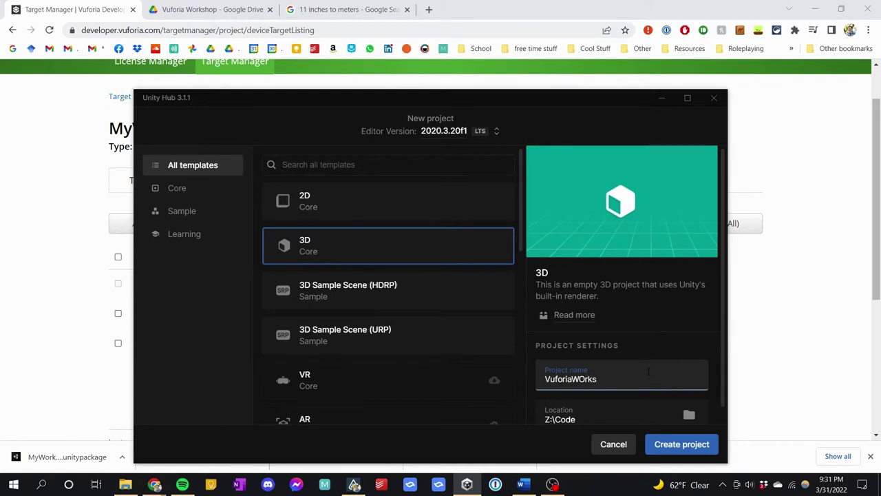
{"action": "type", "text": "hokshopVideo"}
{"action": "left_click", "coordinate": [683, 448]}
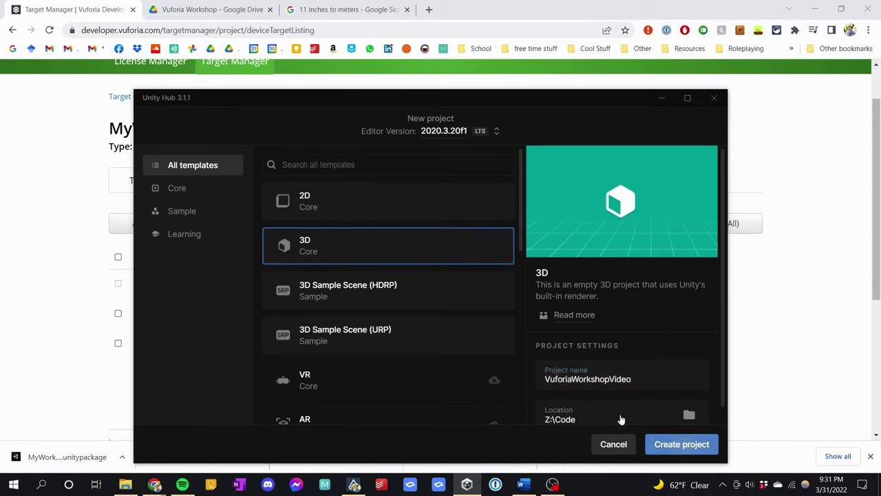
{"action": "left_click", "coordinate": [675, 444]}
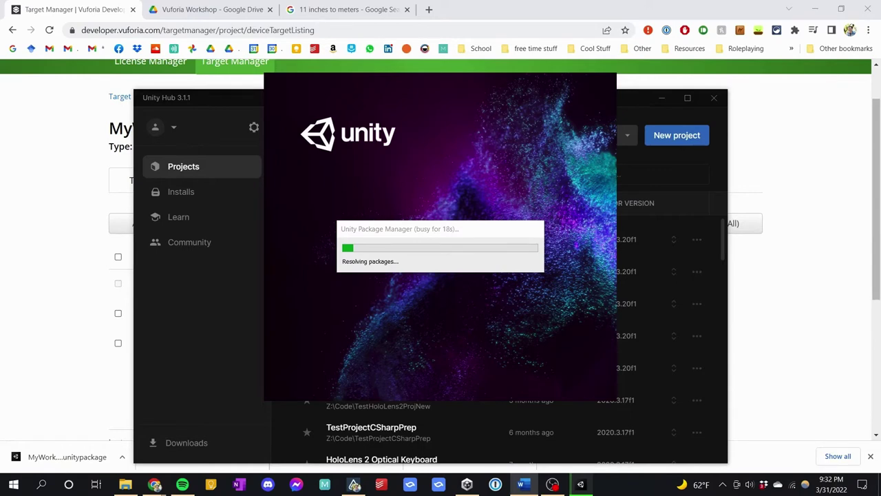
Switch to the Vuforia Developer Portal in Chrome, open My License in the License Manager and copy its license key.
{"action": "left_click", "coordinate": [48, 120]}
{"action": "scroll", "coordinate": [340, 204], "scroll_direction": "up", "scroll_amount": 2}
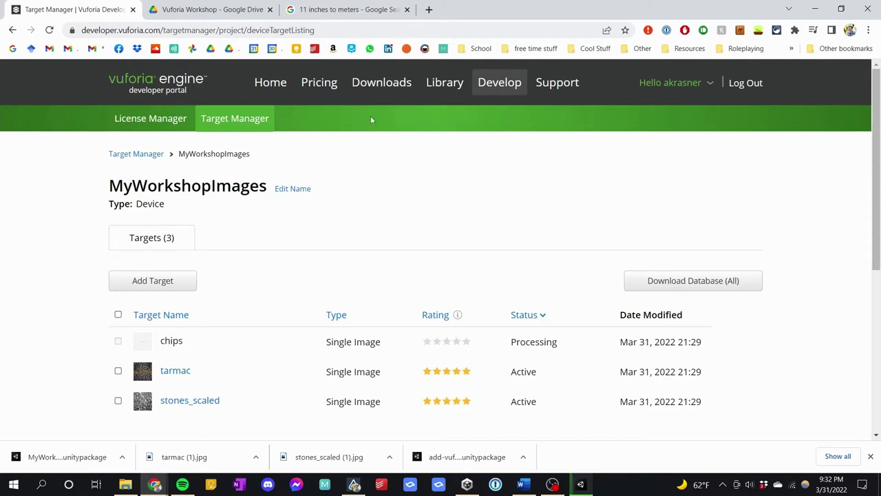
{"action": "left_click", "coordinate": [164, 122]}
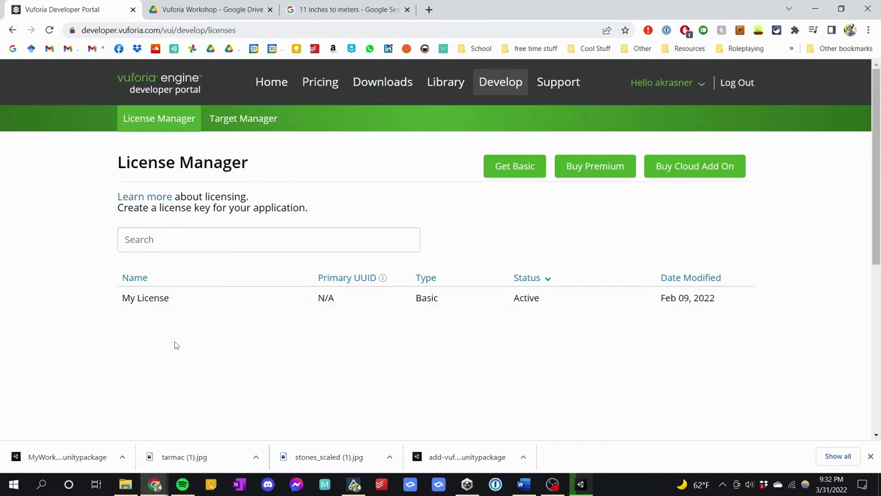
{"action": "mouse_move", "coordinate": [584, 484]}
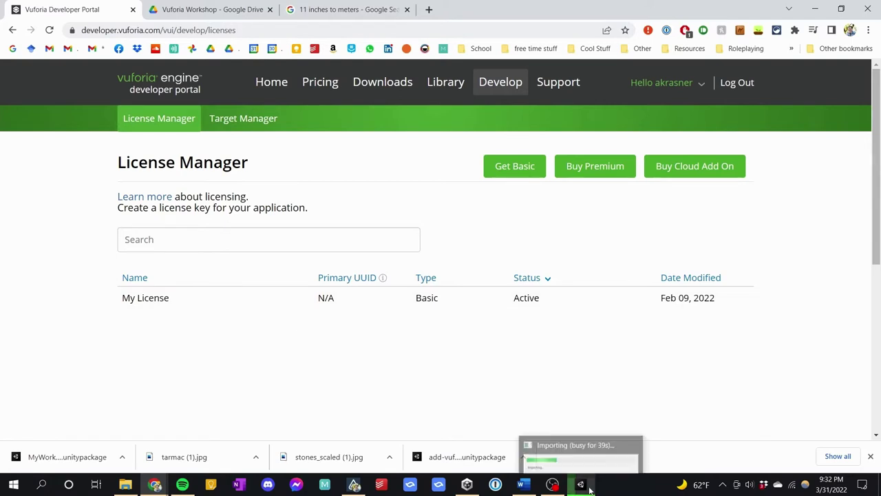
{"action": "left_click", "coordinate": [199, 303]}
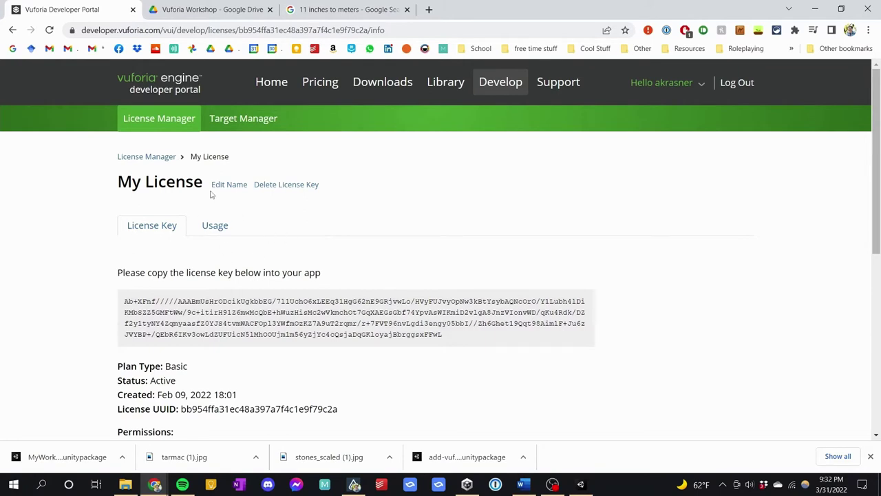
{"action": "left_click", "coordinate": [207, 9]}
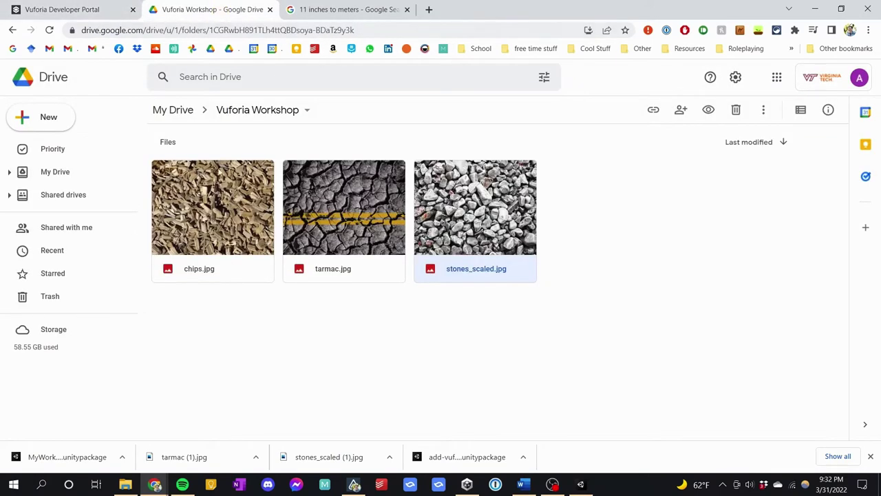
{"action": "left_click", "coordinate": [100, 11]}
{"action": "left_click", "coordinate": [289, 322]}
{"action": "left_click", "coordinate": [196, 11]}
{"action": "left_click", "coordinate": [89, 9]}
{"action": "left_click", "coordinate": [344, 310]}
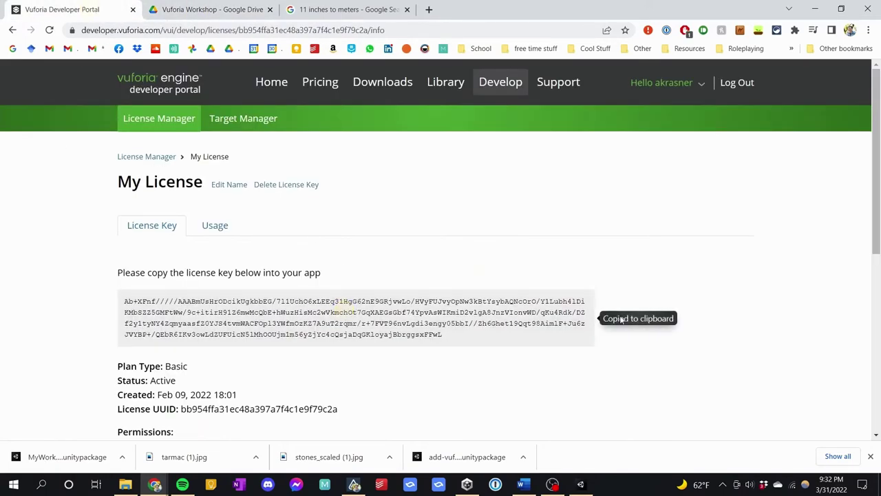
Import the downloaded add-vuforia-package-10-5-5 with all its files into the Unity project and accept the update to Vuforia Engine 10.5.5.
{"action": "left_click", "coordinate": [214, 9]}
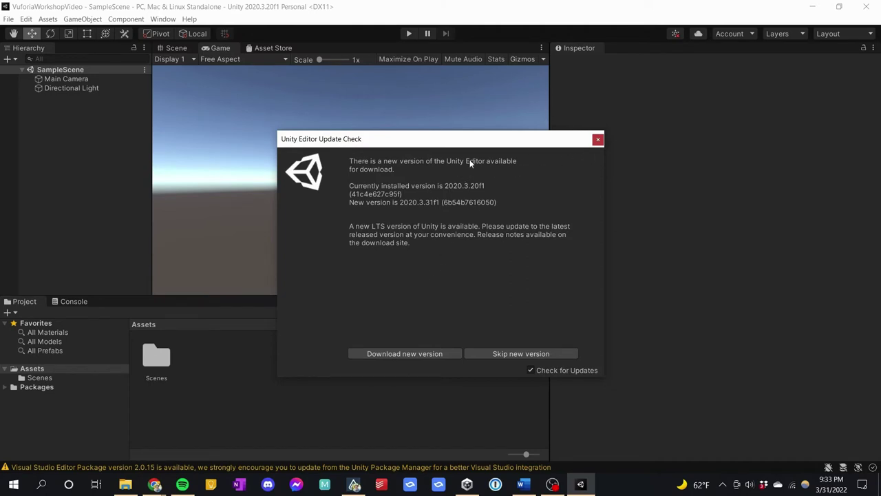
{"action": "left_click", "coordinate": [598, 140]}
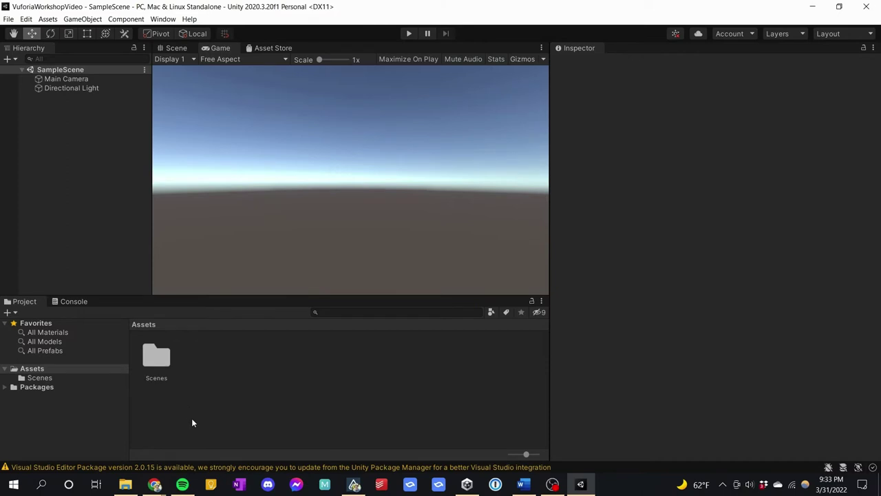
{"action": "mouse_move", "coordinate": [152, 487]}
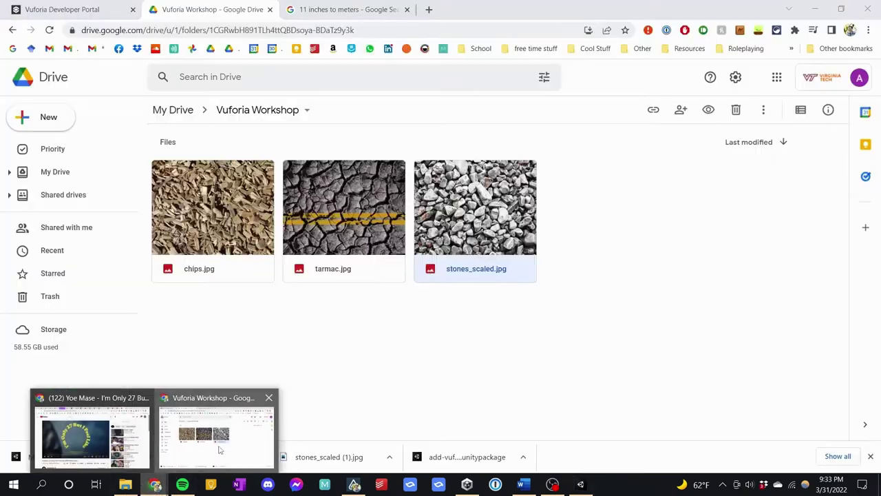
{"action": "left_click", "coordinate": [221, 444]}
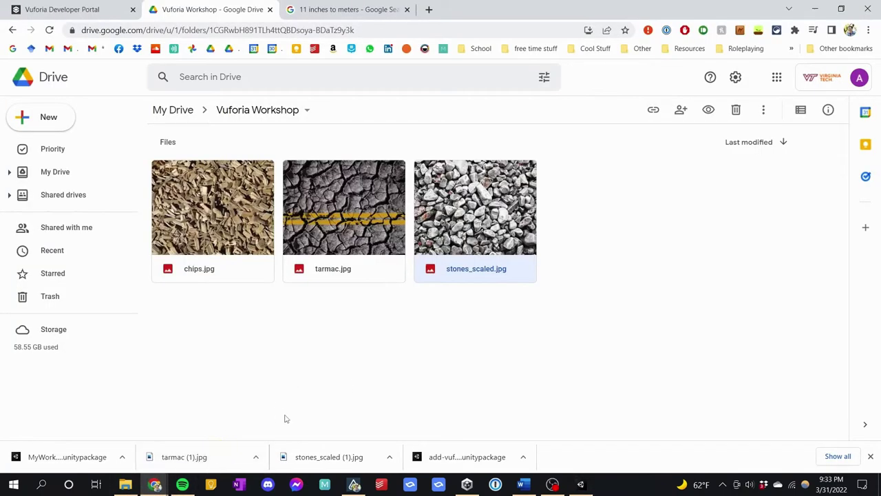
{"action": "left_click", "coordinate": [445, 459]}
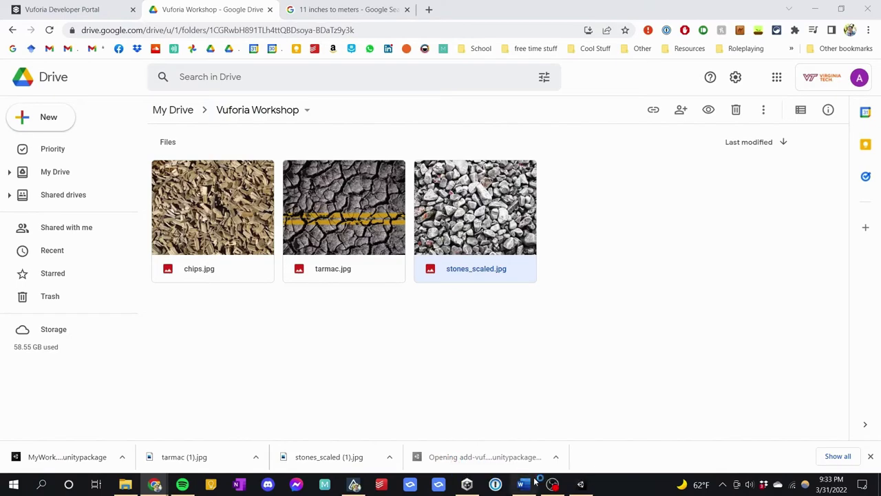
{"action": "left_click", "coordinate": [580, 485]}
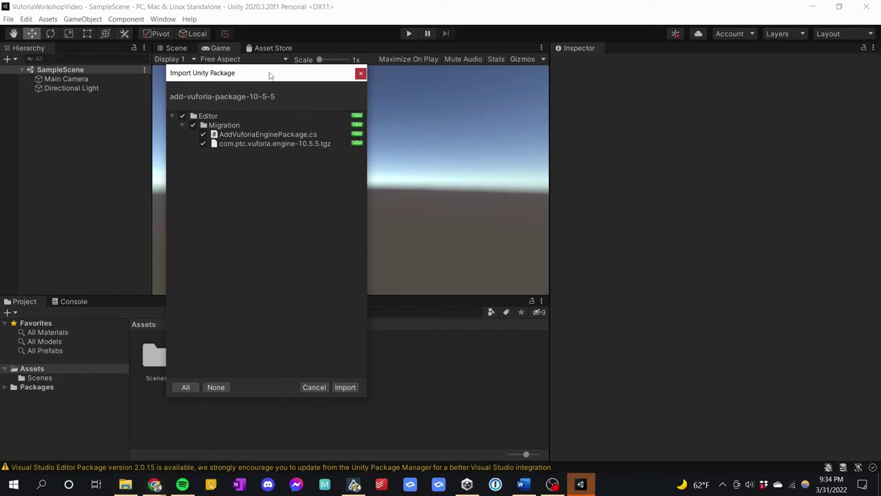
{"action": "left_click_drag", "start_coordinate": [237, 78], "coordinate": [287, 86]}
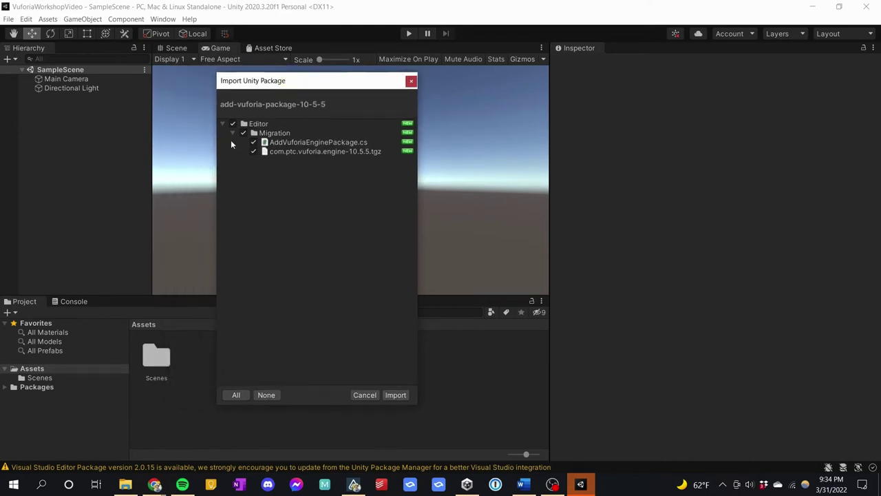
{"action": "left_click", "coordinate": [396, 395]}
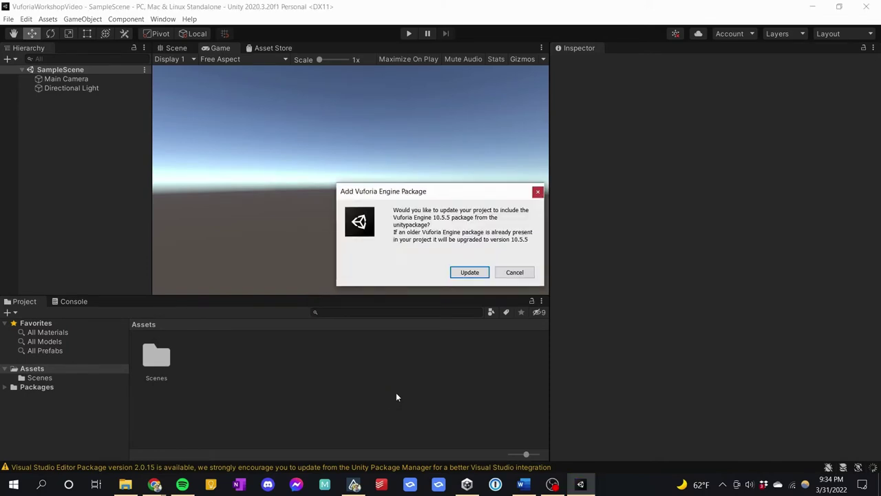
{"action": "left_click", "coordinate": [468, 274]}
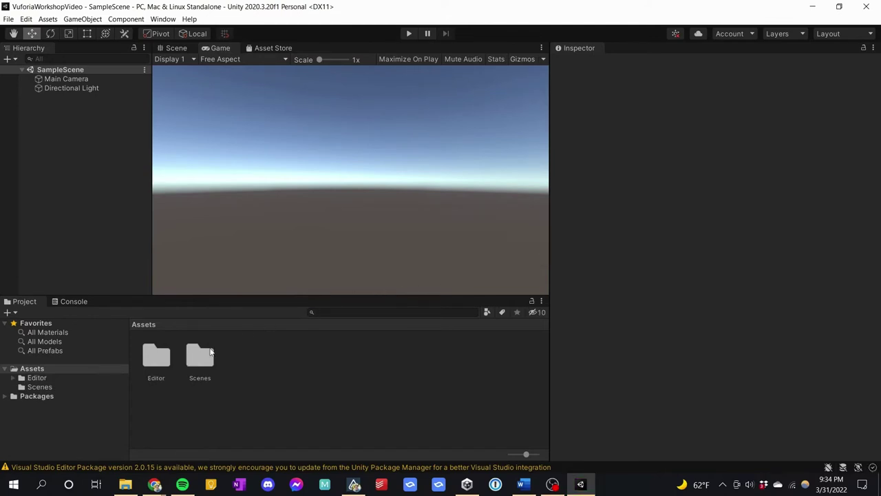
Check the project's Packages folder and the Package Manager for the Vuforia Engine AR package.
{"action": "left_click", "coordinate": [8, 397]}
{"action": "scroll", "coordinate": [39, 413], "scroll_direction": "down", "scroll_amount": 3}
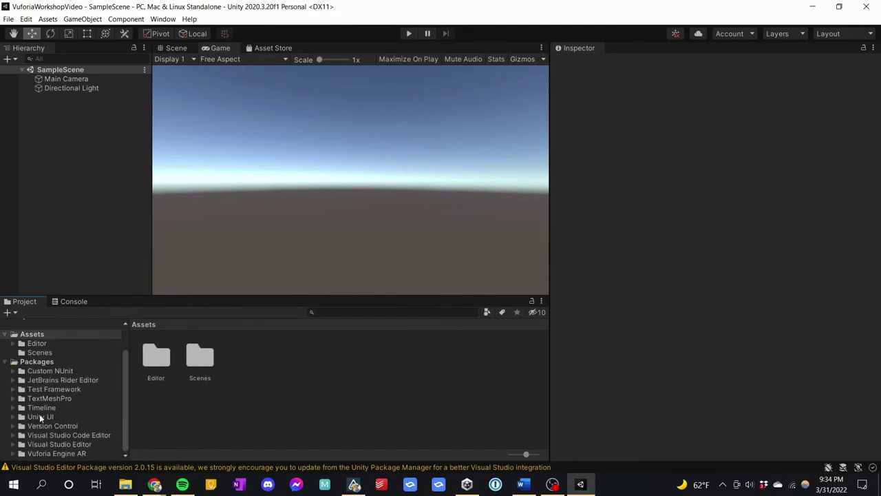
{"action": "left_click", "coordinate": [6, 362]}
{"action": "left_click", "coordinate": [163, 19]}
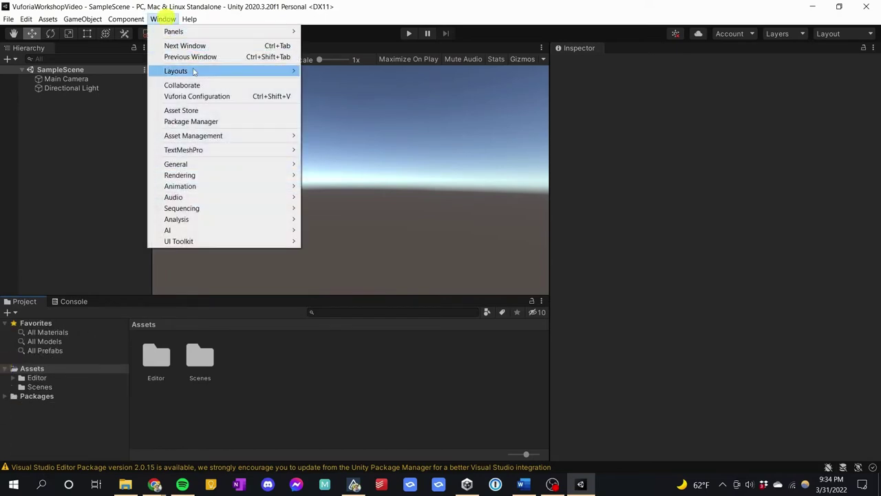
{"action": "left_click", "coordinate": [191, 121]}
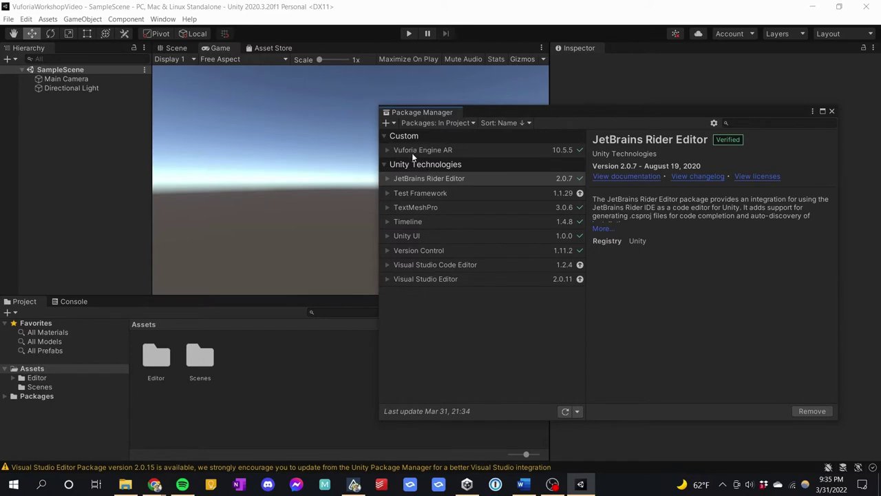
{"action": "left_click", "coordinate": [832, 112]}
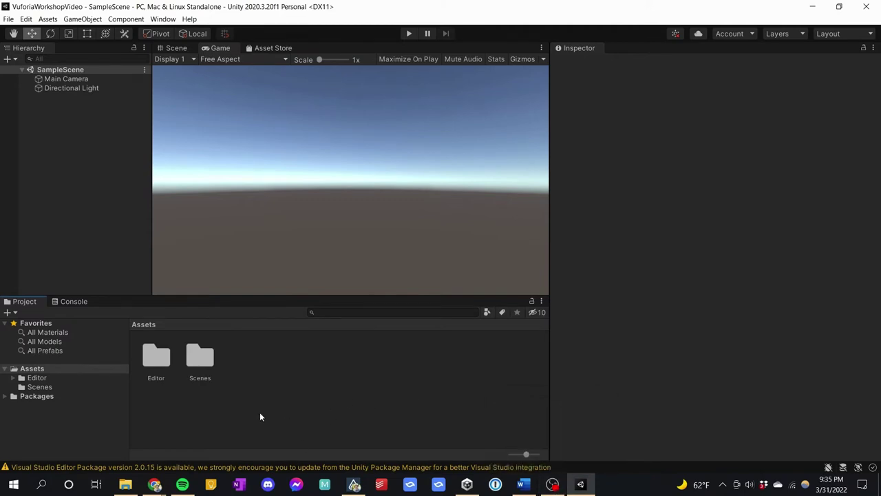
Import the downloaded MyWorkshopImages package with all its image textures and database files into the Unity project.
{"action": "mouse_move", "coordinate": [155, 484]}
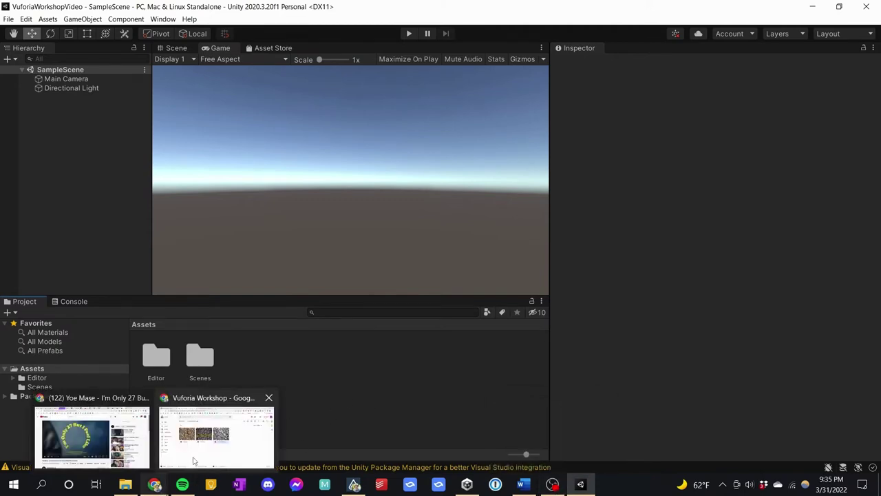
{"action": "left_click", "coordinate": [185, 467]}
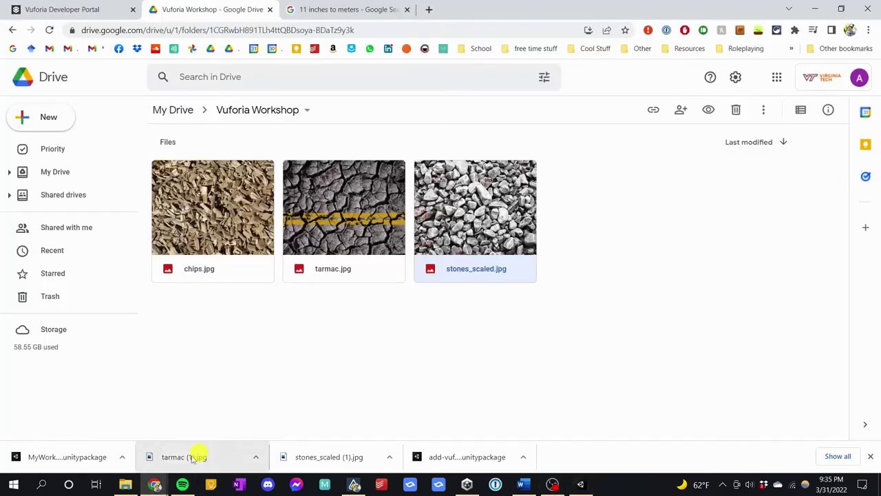
{"action": "left_click", "coordinate": [63, 457]}
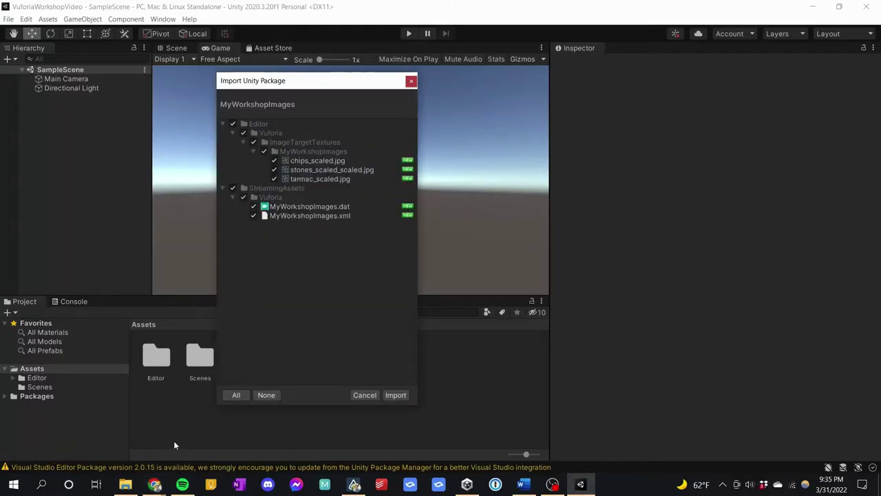
{"action": "left_click", "coordinate": [396, 395]}
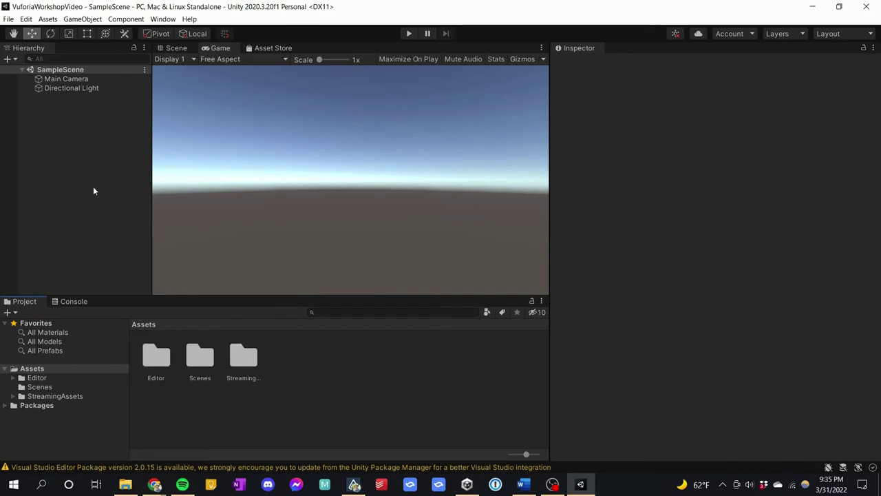
Delete the Main Camera from SampleScene, check the Game view and return to the Scene view.
{"action": "left_click", "coordinate": [77, 78]}
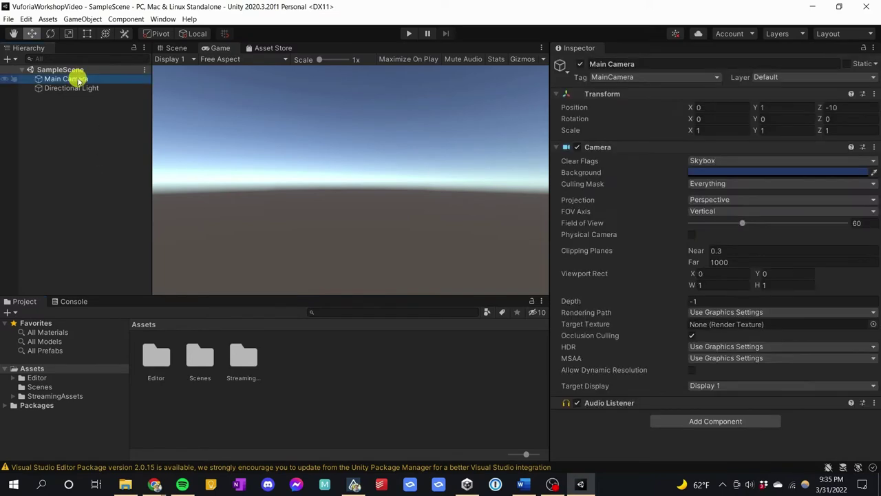
{"action": "left_click", "coordinate": [75, 138]}
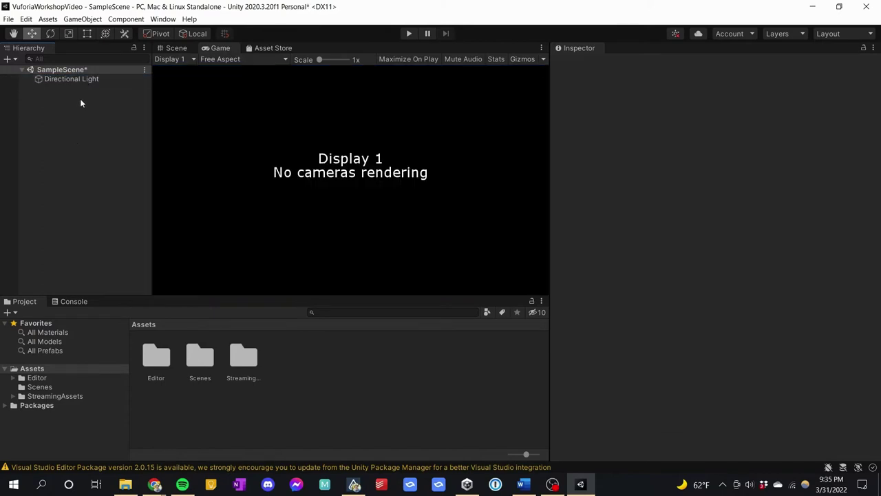
{"action": "left_click", "coordinate": [174, 48]}
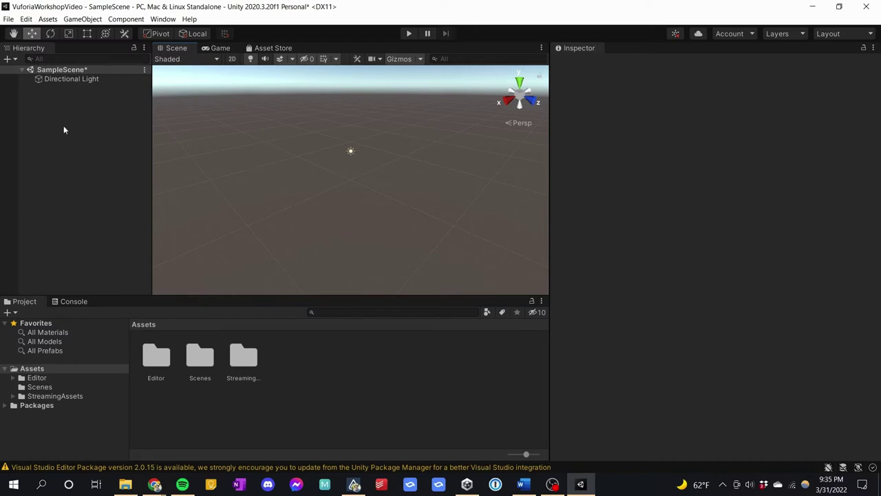
{"action": "left_click", "coordinate": [213, 49]}
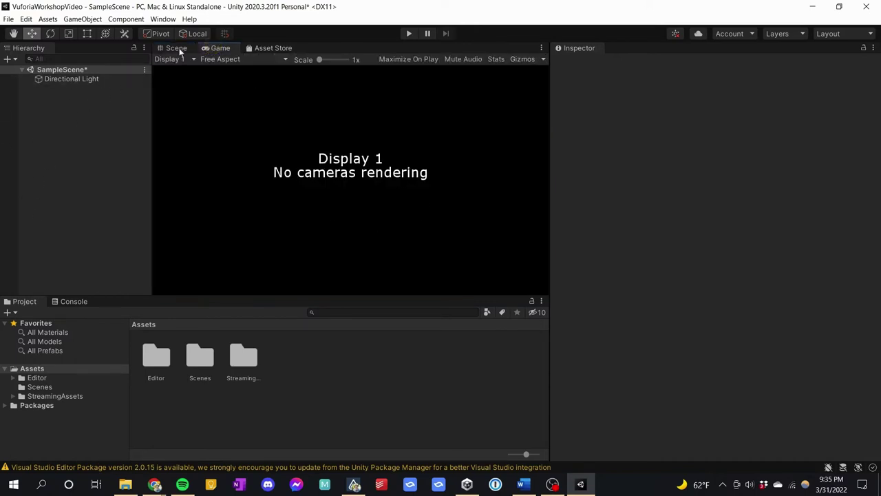
{"action": "left_click", "coordinate": [178, 49]}
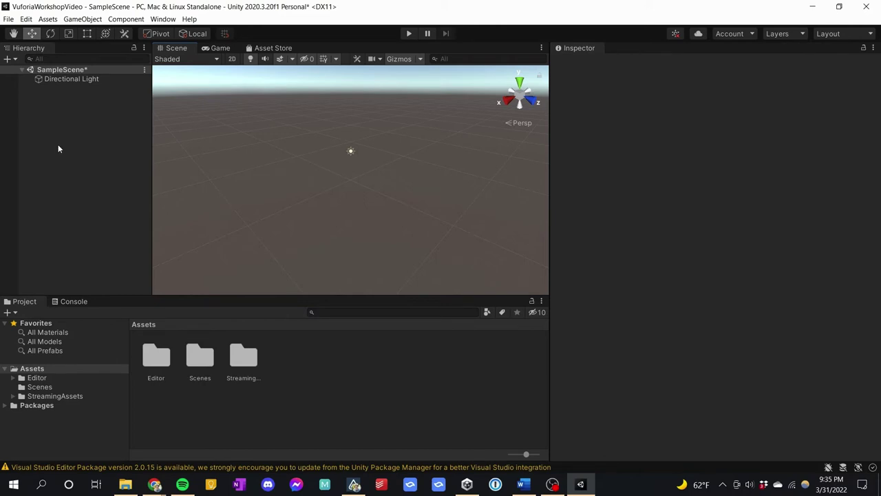
Add a Vuforia Engine AR Camera to SampleScene and accept the Vuforia 10.5 software license.
{"action": "right_click", "coordinate": [48, 117]}
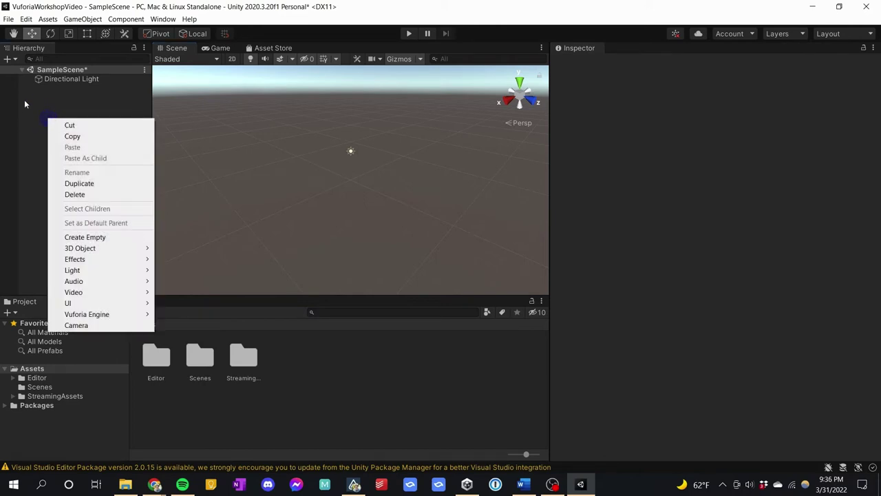
{"action": "left_click", "coordinate": [368, 7]}
{"action": "left_click", "coordinate": [82, 19]}
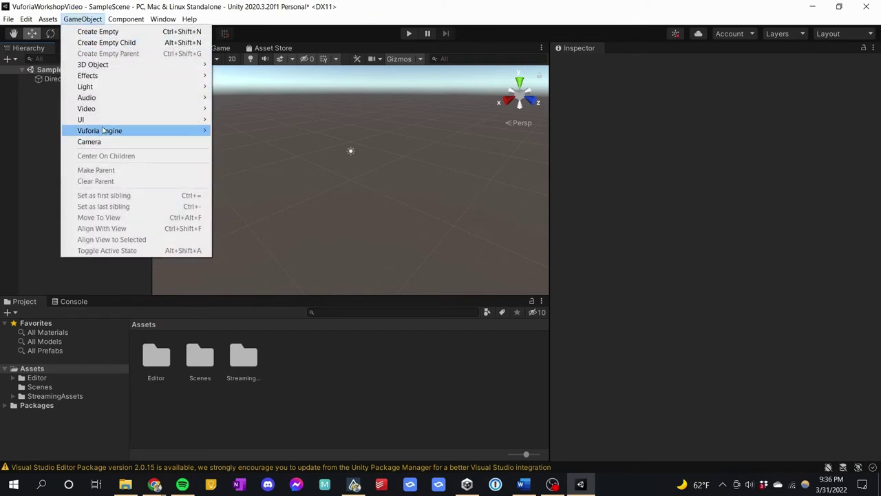
{"action": "mouse_move", "coordinate": [104, 132]}
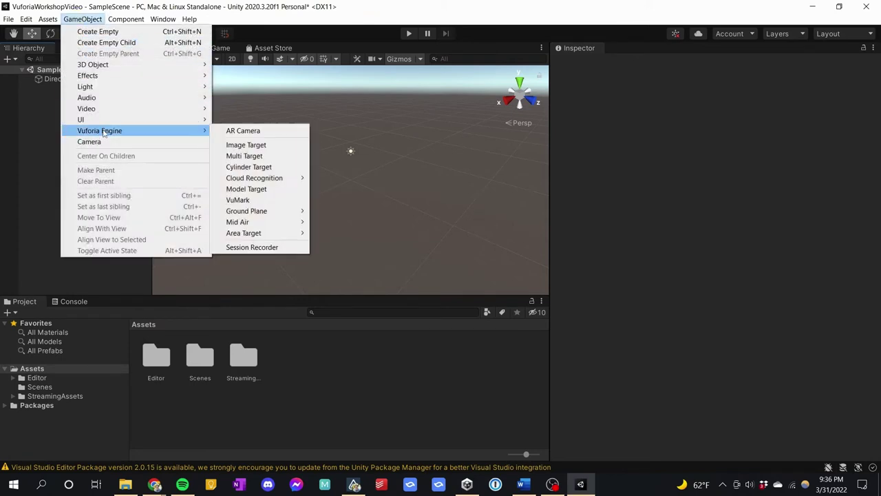
{"action": "left_click", "coordinate": [365, 7]}
{"action": "left_click", "coordinate": [83, 18]}
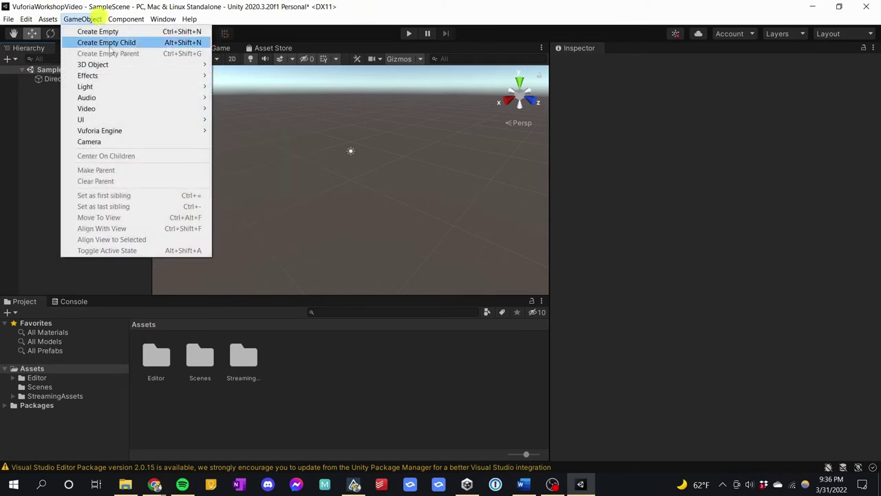
{"action": "mouse_move", "coordinate": [147, 131]}
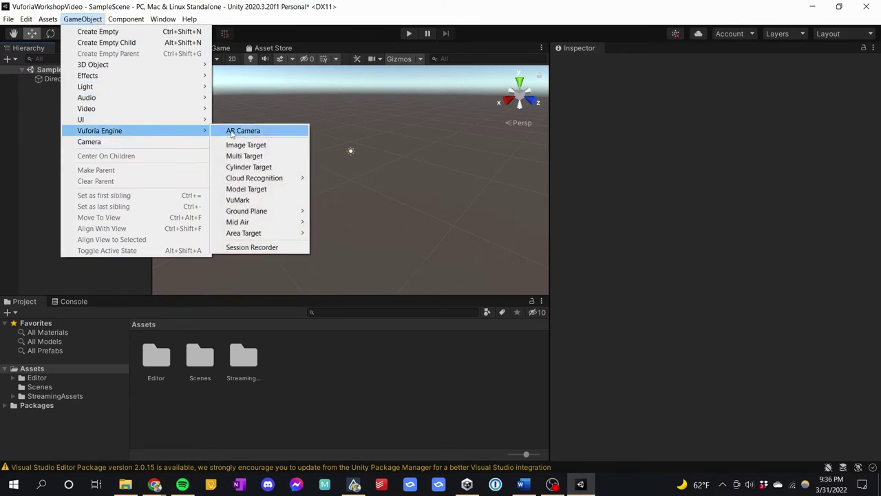
{"action": "left_click", "coordinate": [231, 132]}
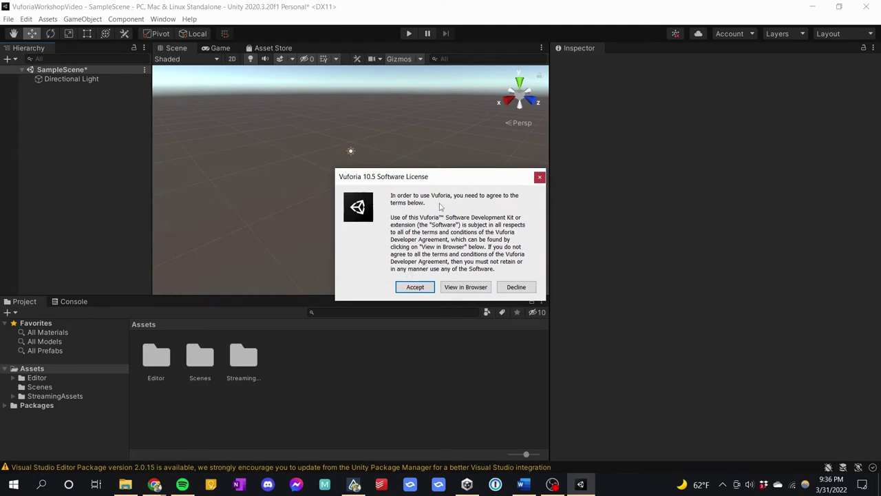
{"action": "left_click", "coordinate": [415, 288]}
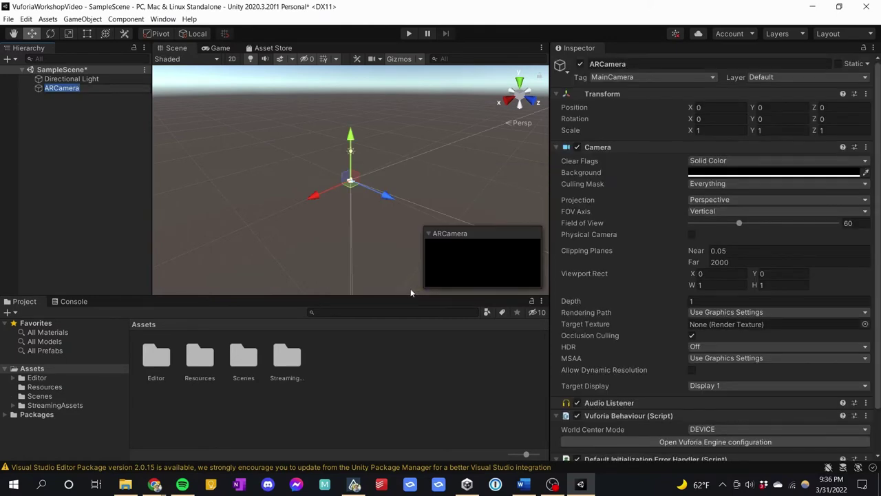
Add a Vuforia Engine Image Target to SampleScene alongside the ARCamera, keeping its default name.
{"action": "left_click", "coordinate": [95, 124]}
{"action": "left_click", "coordinate": [65, 88]}
{"action": "left_click", "coordinate": [98, 120]}
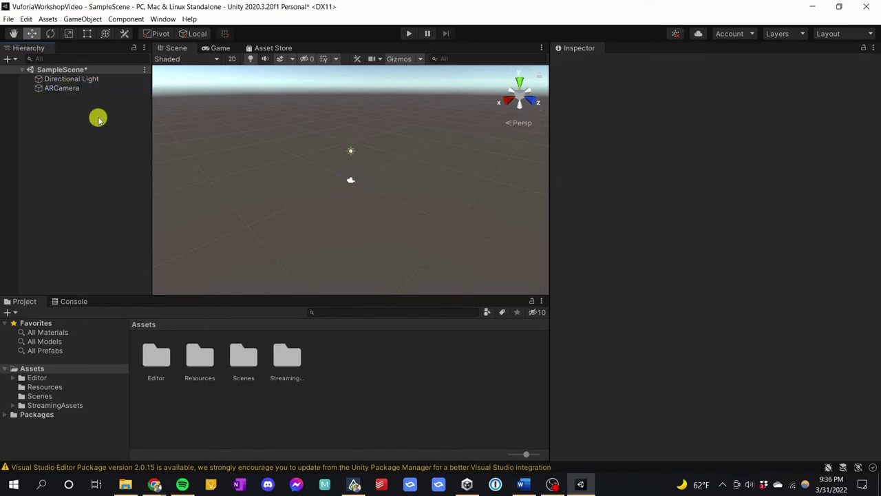
{"action": "left_click", "coordinate": [61, 89]}
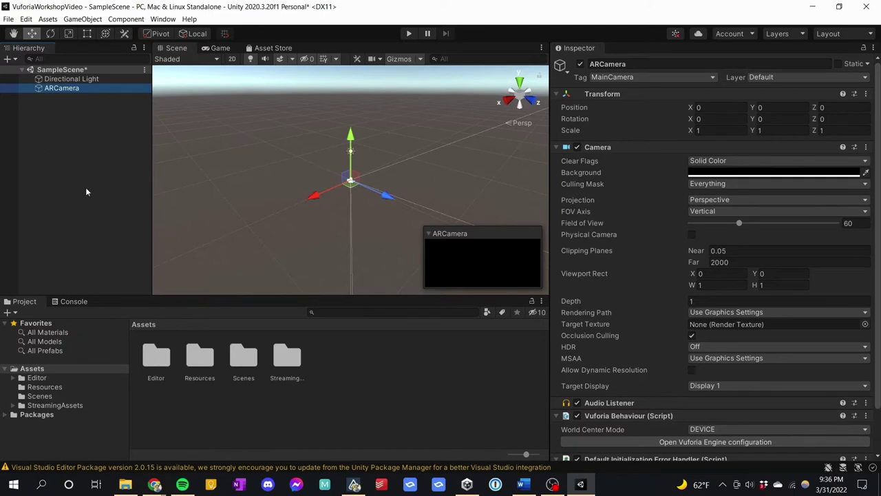
{"action": "right_click", "coordinate": [55, 142]}
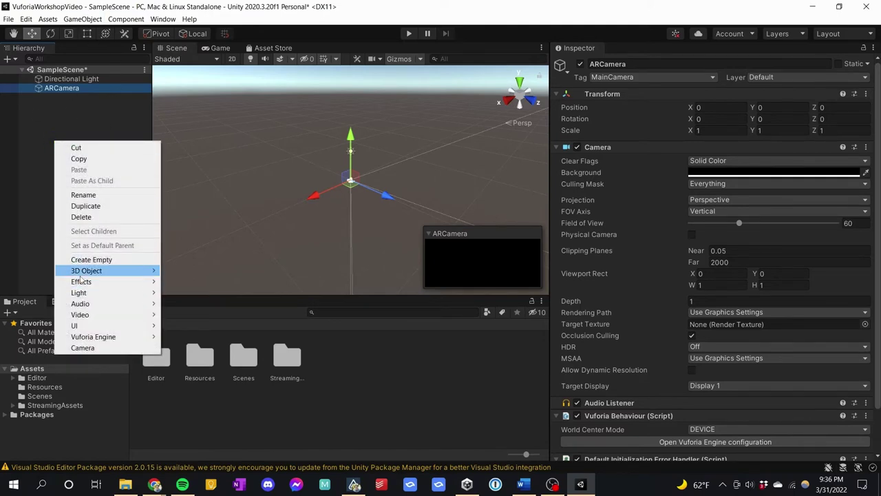
{"action": "mouse_move", "coordinate": [87, 341]}
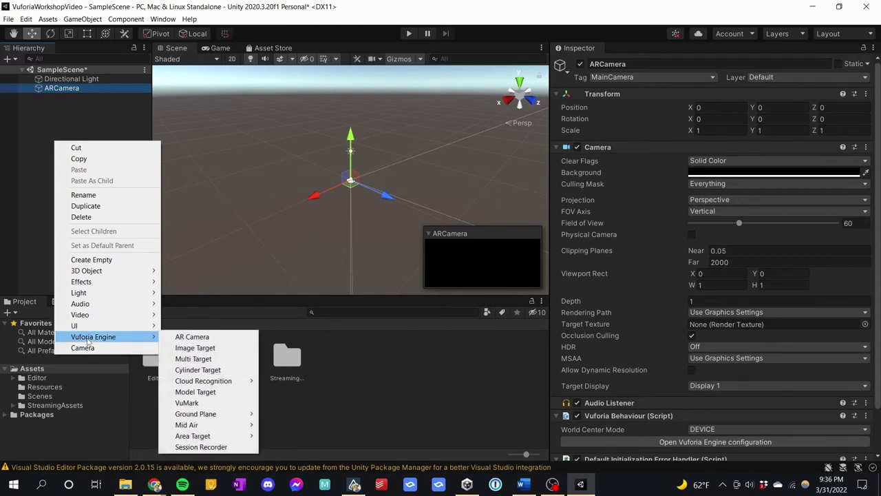
{"action": "left_click", "coordinate": [197, 350]}
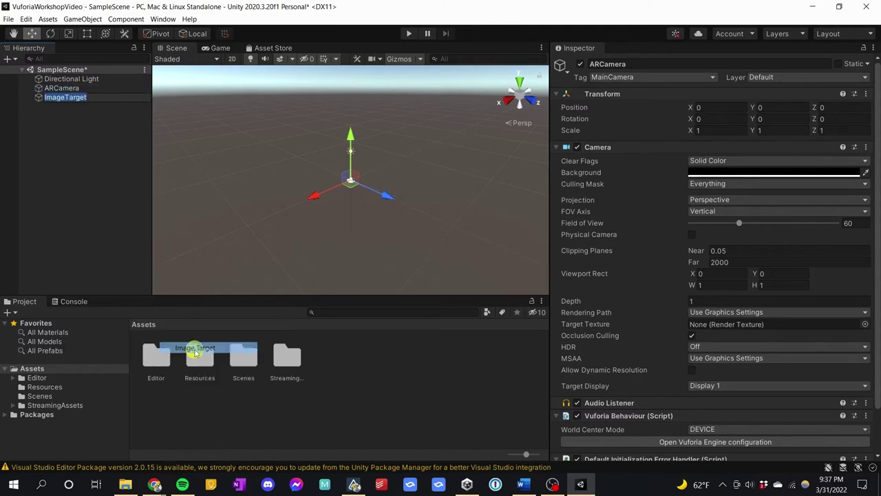
{"action": "left_click", "coordinate": [60, 130]}
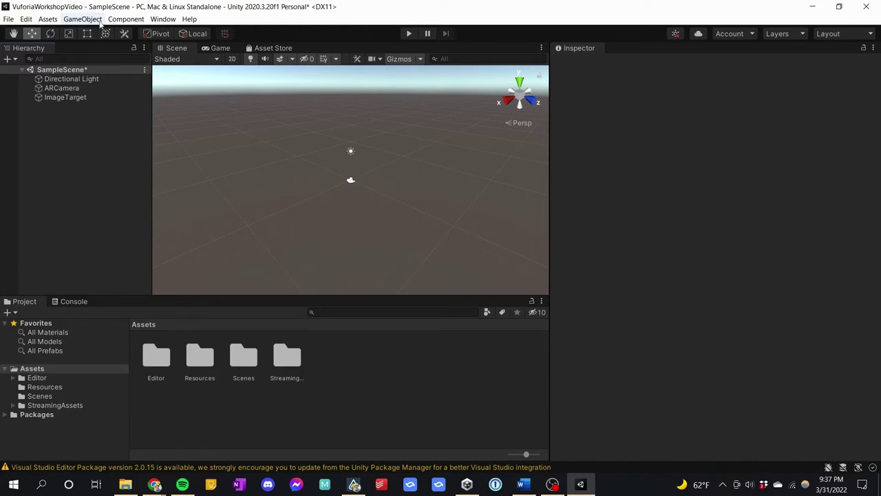
Open the Vuforia Configuration and paste the app license key into its App License Key field.
{"action": "left_click", "coordinate": [164, 20]}
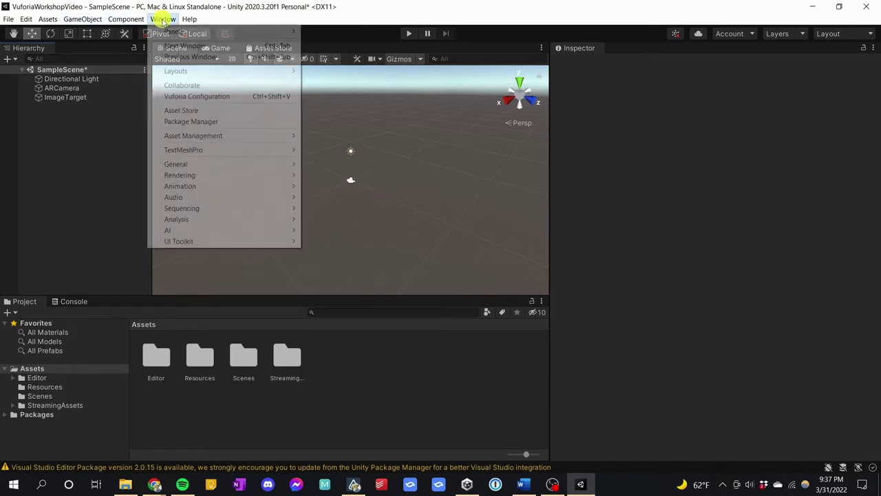
{"action": "left_click", "coordinate": [203, 97]}
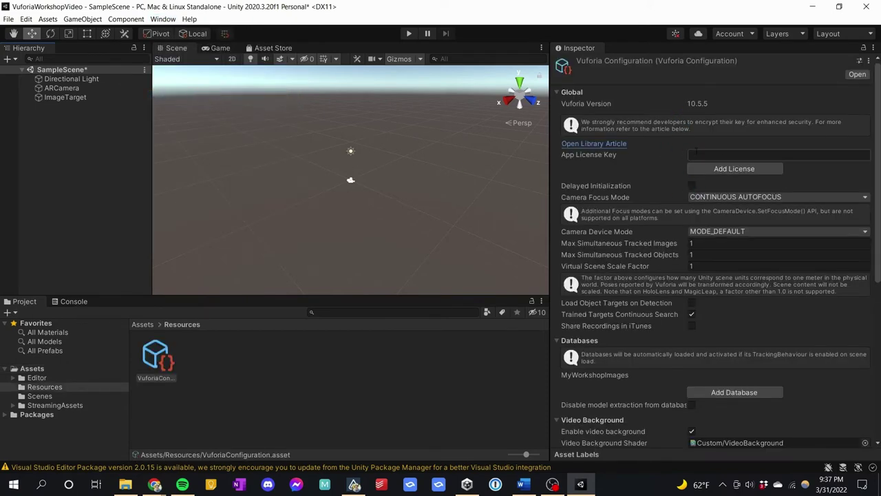
{"action": "left_click", "coordinate": [716, 155]}
{"action": "key", "text": "ctrl+v"}
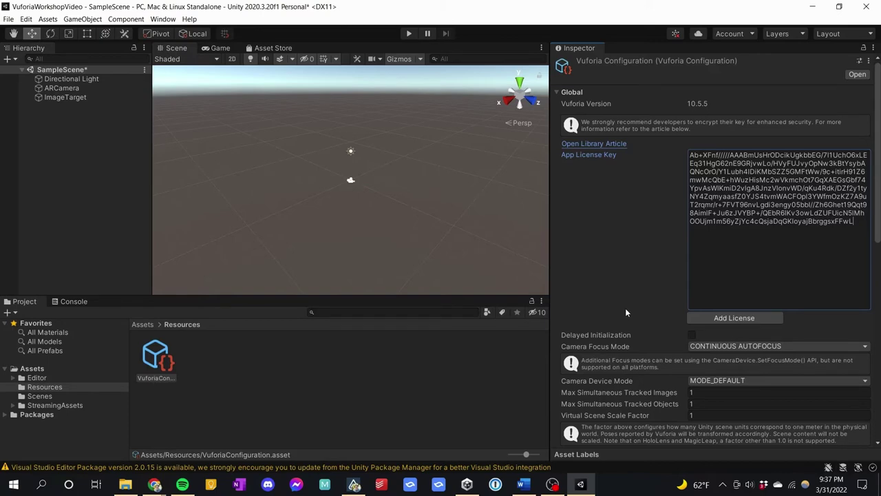
Review the Vuforia Configuration's license, camera, tracking limit and database settings, including the MyWorkshopImages entry.
{"action": "scroll", "coordinate": [627, 309], "scroll_direction": "down", "scroll_amount": 5}
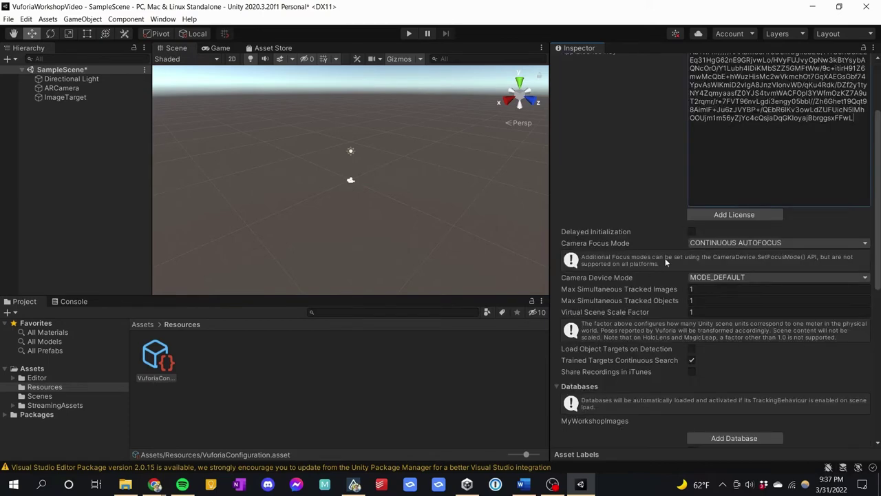
{"action": "scroll", "coordinate": [646, 244], "scroll_direction": "down", "scroll_amount": 5}
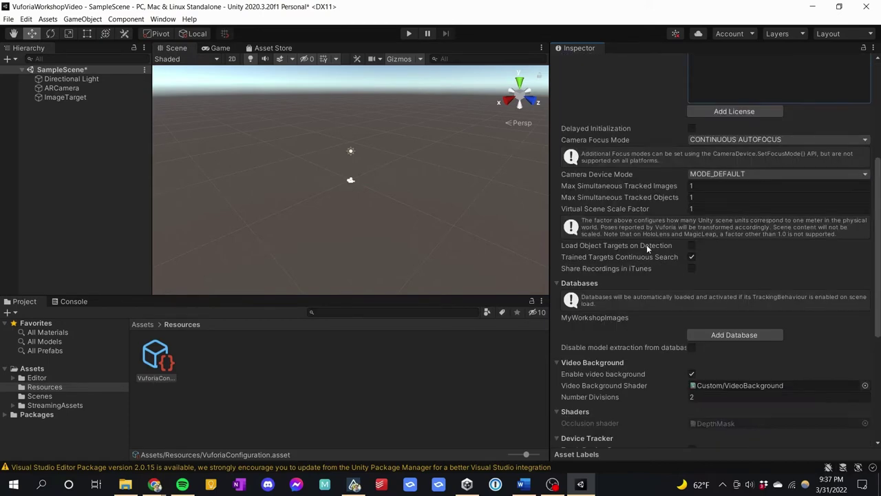
{"action": "scroll", "coordinate": [647, 248], "scroll_direction": "up", "scroll_amount": 5}
{"action": "scroll", "coordinate": [691, 367], "scroll_direction": "down", "scroll_amount": 5}
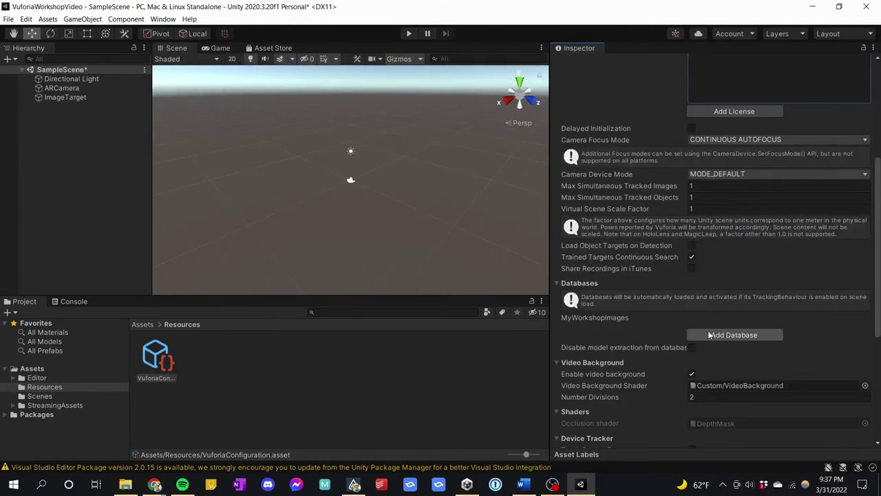
{"action": "scroll", "coordinate": [648, 310], "scroll_direction": "up", "scroll_amount": 10}
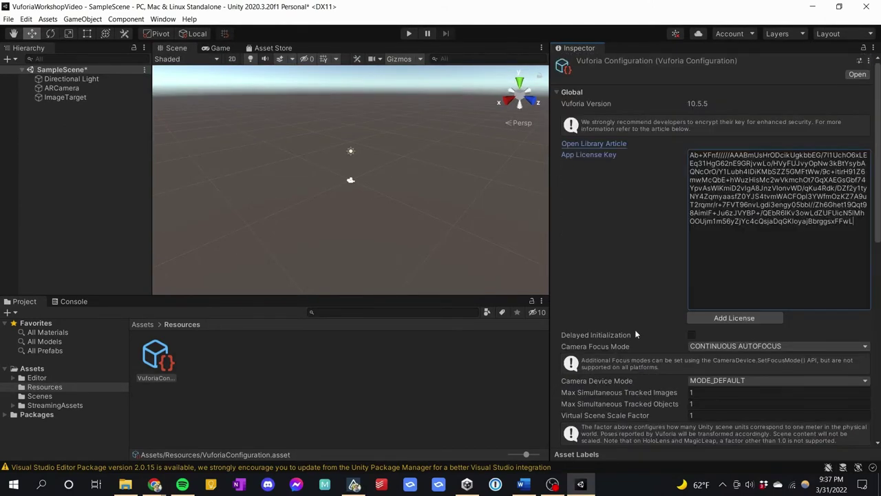
{"action": "scroll", "coordinate": [635, 330], "scroll_direction": "down", "scroll_amount": 5}
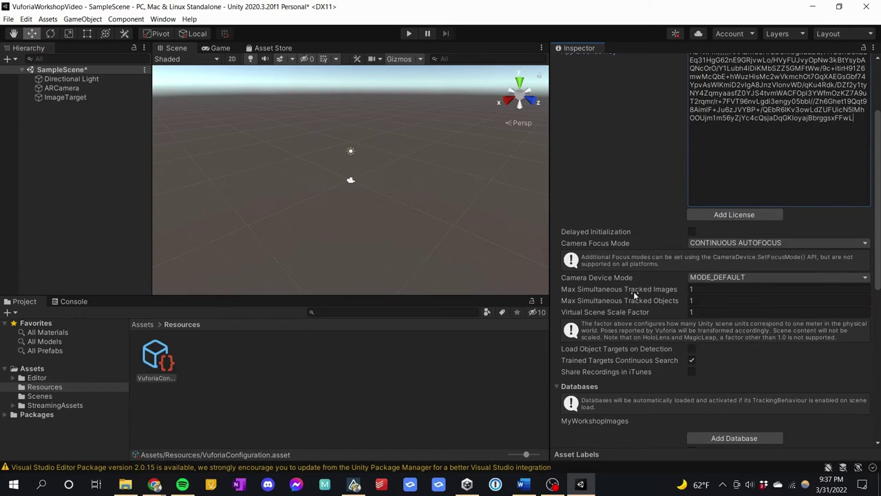
{"action": "scroll", "coordinate": [632, 292], "scroll_direction": "down", "scroll_amount": 5}
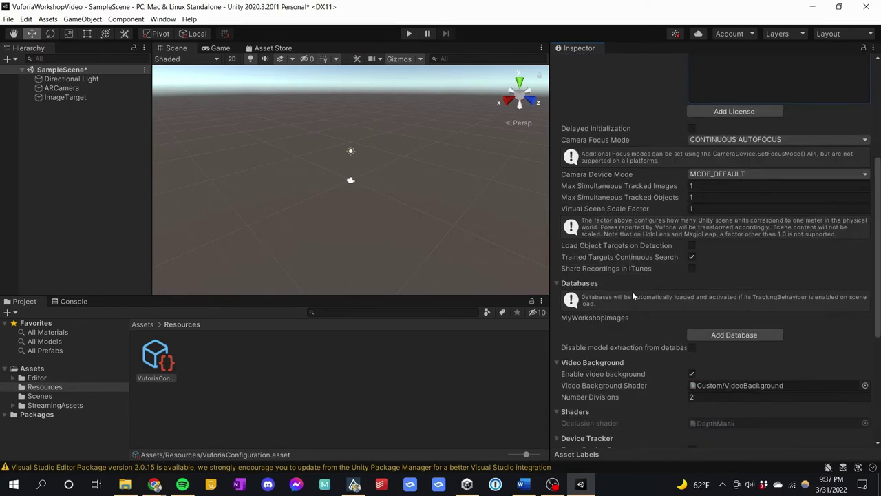
{"action": "scroll", "coordinate": [699, 275], "scroll_direction": "up", "scroll_amount": 5}
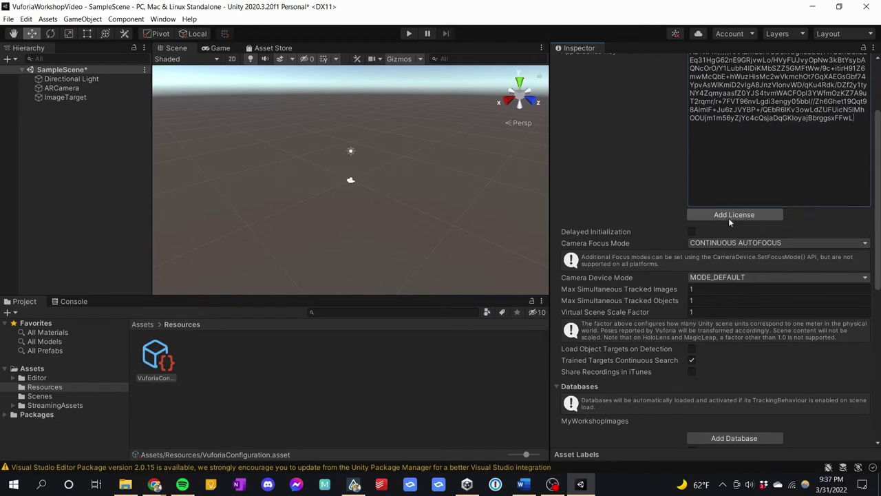
{"action": "scroll", "coordinate": [649, 248], "scroll_direction": "down", "scroll_amount": 5}
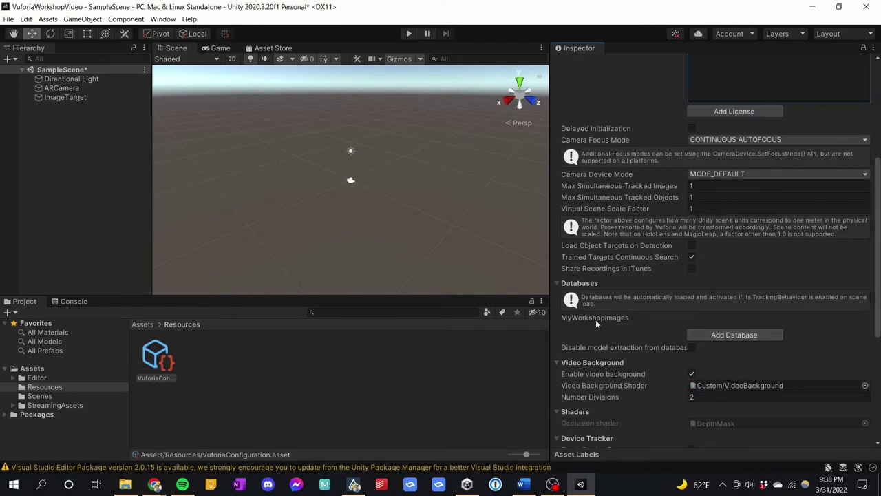
Set Max Simultaneous Tracked Images to 3 in the Vuforia Configuration.
{"action": "scroll", "coordinate": [661, 335], "scroll_direction": "up", "scroll_amount": 5}
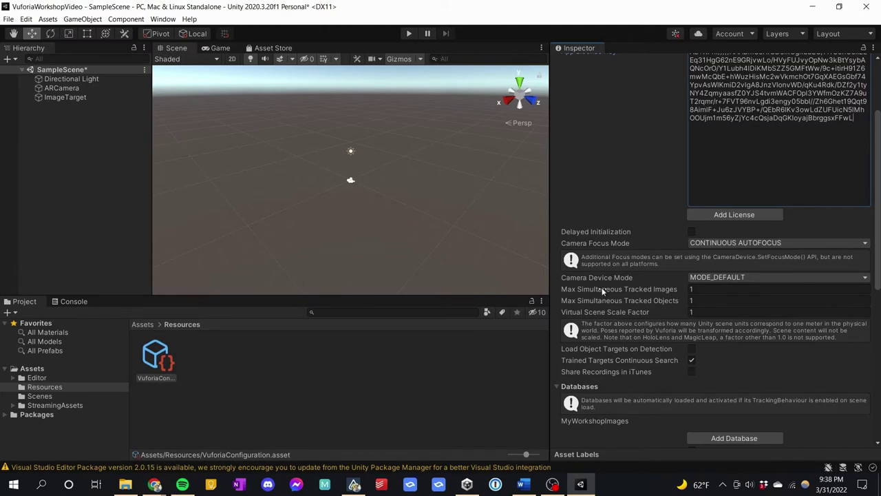
{"action": "mouse_move", "coordinate": [628, 288]}
{"action": "left_mouse_down"}
{"action": "mouse_move", "coordinate": [640, 289]}
{"action": "mouse_move", "coordinate": [618, 291]}
{"action": "mouse_move", "coordinate": [644, 289]}
{"action": "left_mouse_up"}
{"action": "left_click", "coordinate": [698, 288]}
{"action": "type", "text": "3"}
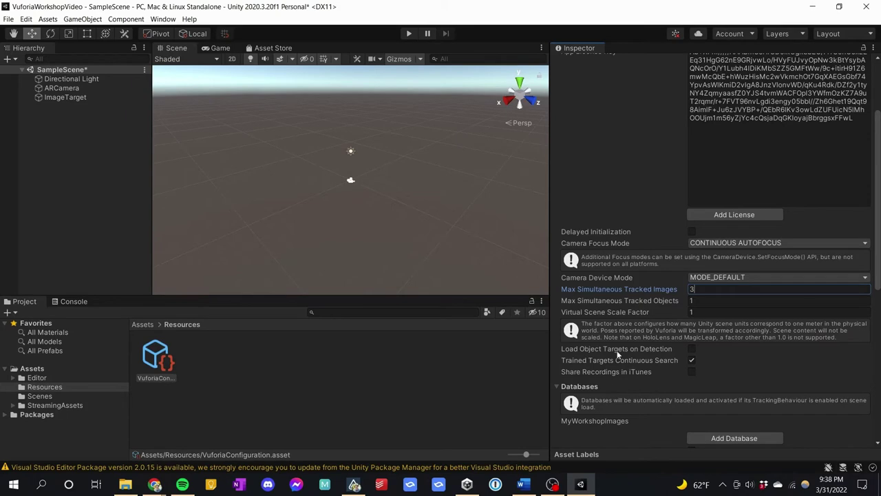
Check the Play Mode camera devices, keep 1080P Pro Stream selected, and save the scene.
{"action": "scroll", "coordinate": [616, 340], "scroll_direction": "down", "scroll_amount": 10}
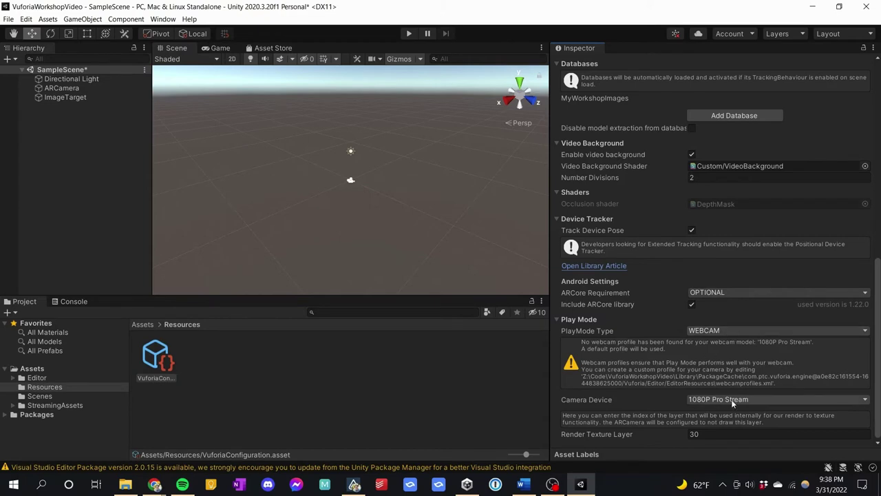
{"action": "left_click", "coordinate": [768, 400]}
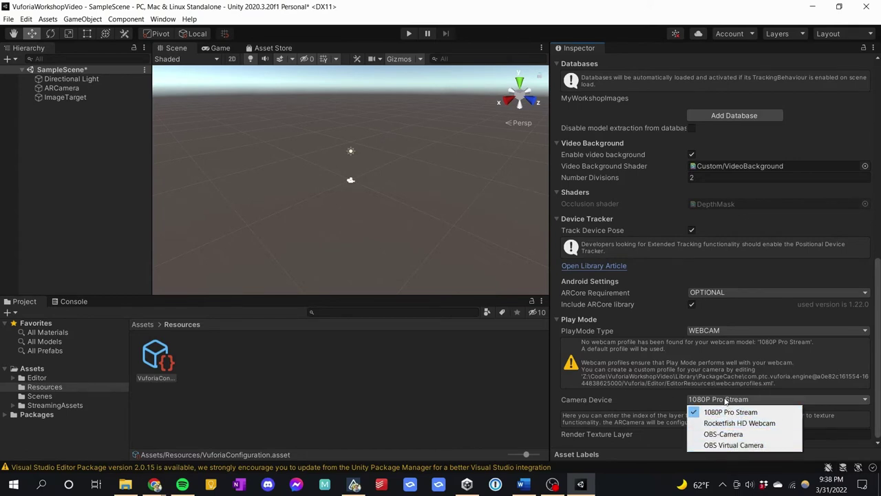
{"action": "left_click", "coordinate": [644, 401]}
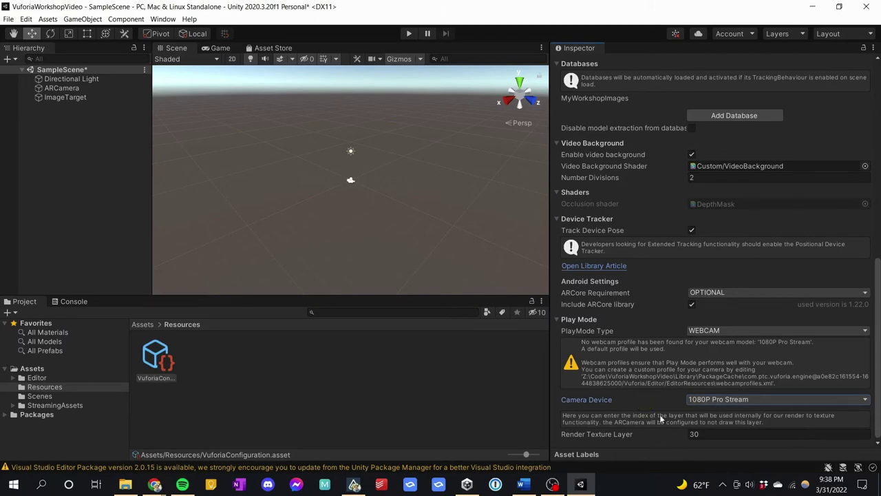
{"action": "scroll", "coordinate": [643, 387], "scroll_direction": "up", "scroll_amount": 10}
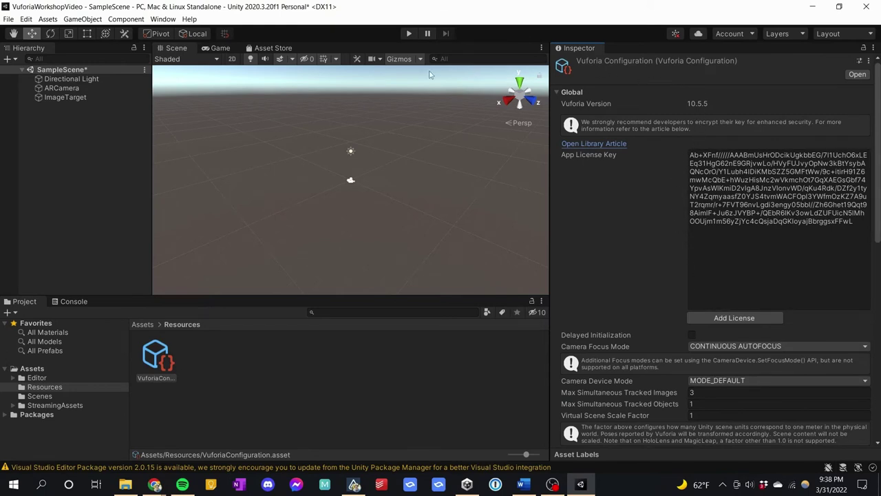
{"action": "key", "text": "ctrl+s"}
Set the ImageTarget's type to From Database and its database to MyWorkshopImages.
{"action": "left_click", "coordinate": [68, 97]}
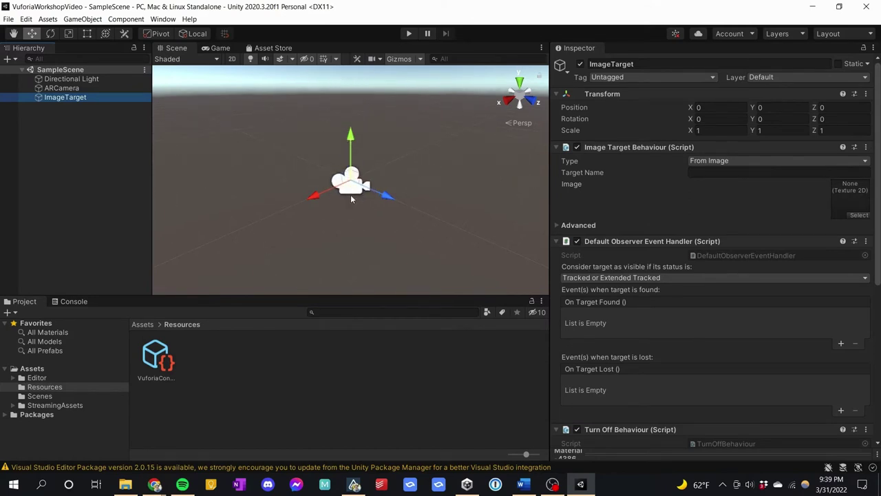
{"action": "mouse_move", "coordinate": [419, 204]}
{"action": "left_mouse_down", "text": "alt"}
{"action": "mouse_move", "coordinate": [378, 202]}
{"action": "mouse_move", "coordinate": [419, 206]}
{"action": "left_mouse_up", "text": "alt"}
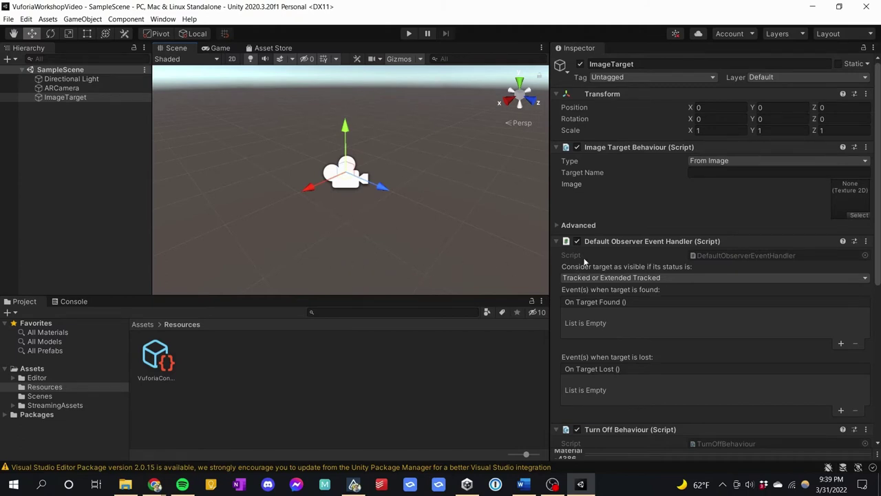
{"action": "scroll", "coordinate": [585, 263], "scroll_direction": "down", "scroll_amount": 5}
{"action": "scroll", "coordinate": [582, 225], "scroll_direction": "up", "scroll_amount": 5}
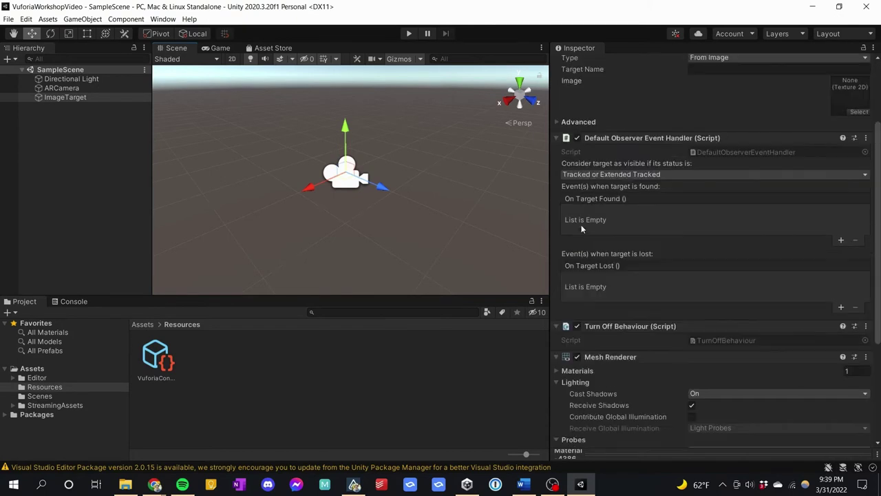
{"action": "left_click", "coordinate": [86, 97]}
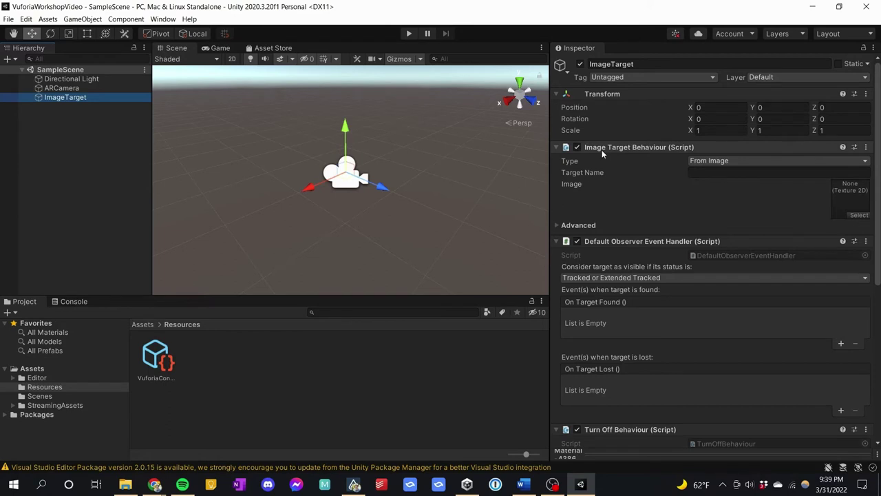
{"action": "left_click", "coordinate": [701, 162]}
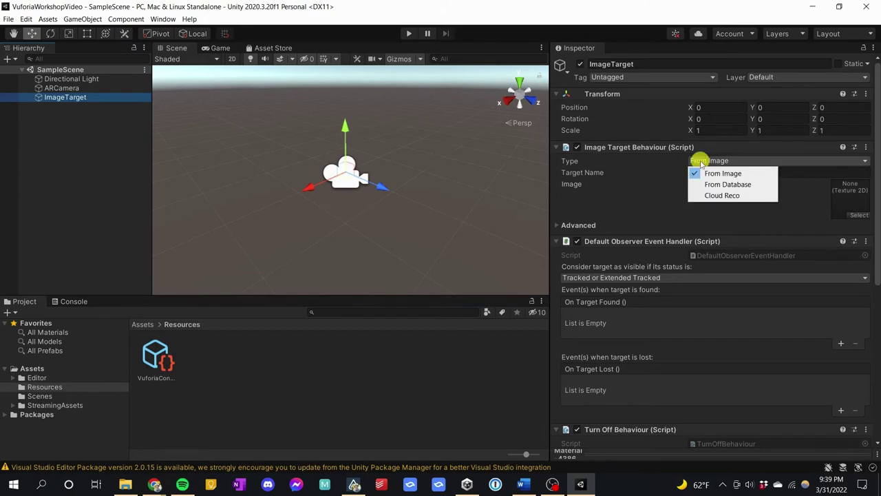
{"action": "left_click", "coordinate": [701, 186]}
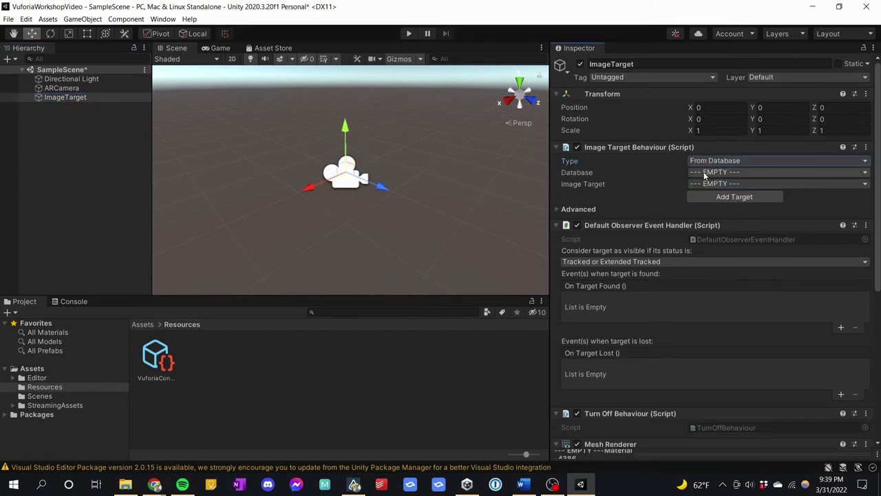
{"action": "left_click", "coordinate": [705, 174]}
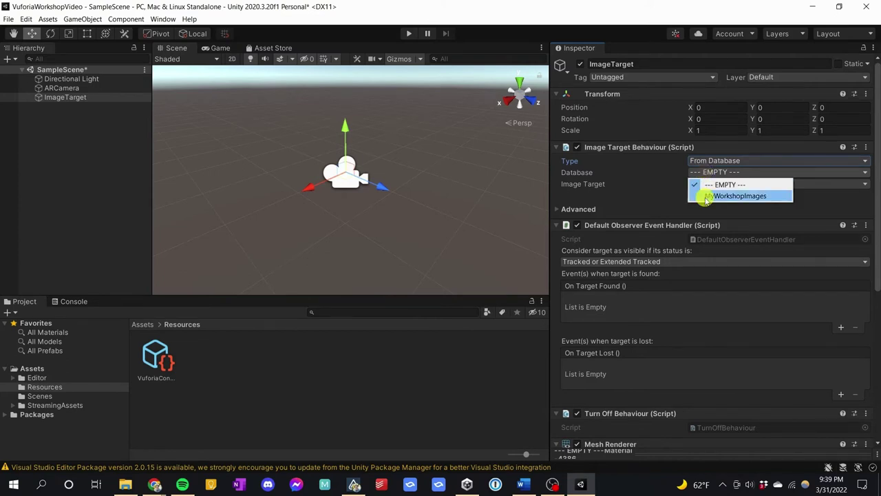
{"action": "left_click", "coordinate": [709, 197]}
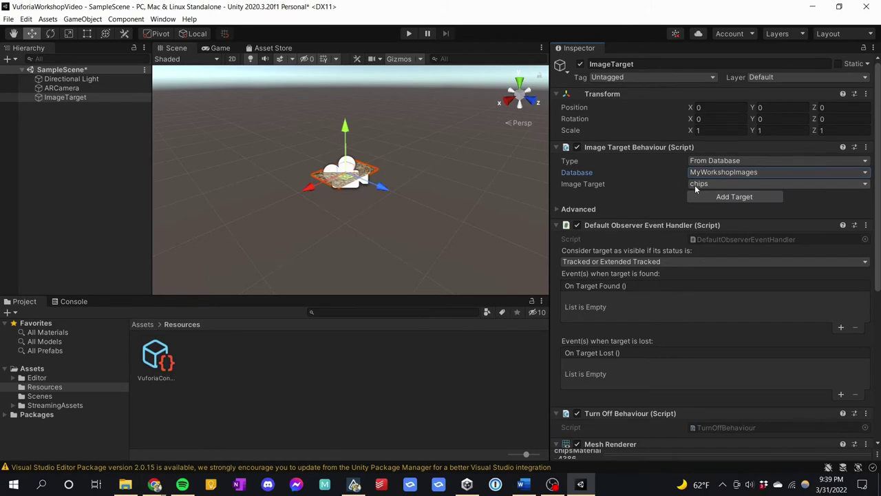
Choose stones_scaled as the ImageTarget's image and view the target up close in the scene.
{"action": "left_click", "coordinate": [695, 184]}
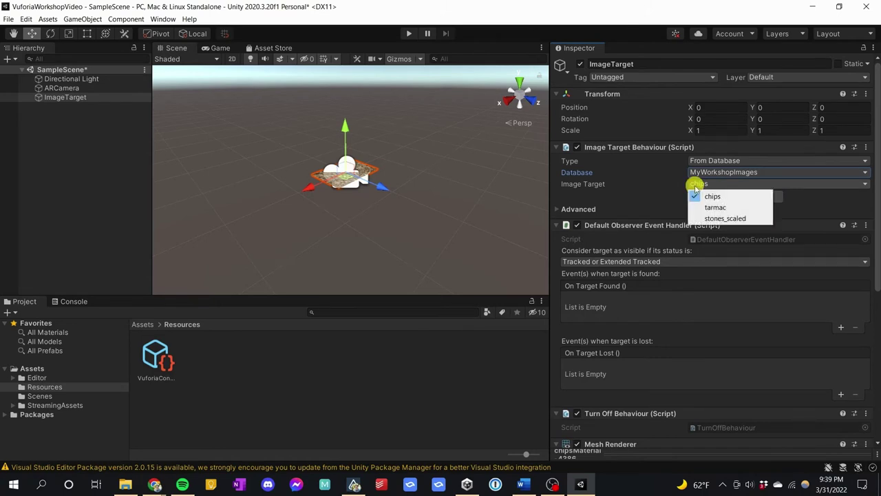
{"action": "left_click", "coordinate": [705, 220]}
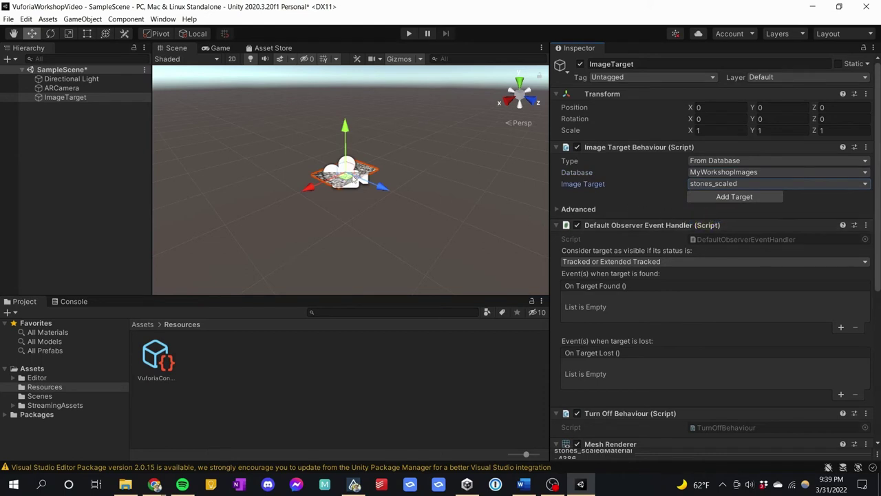
{"action": "scroll", "coordinate": [355, 183], "scroll_direction": "up", "scroll_amount": 3}
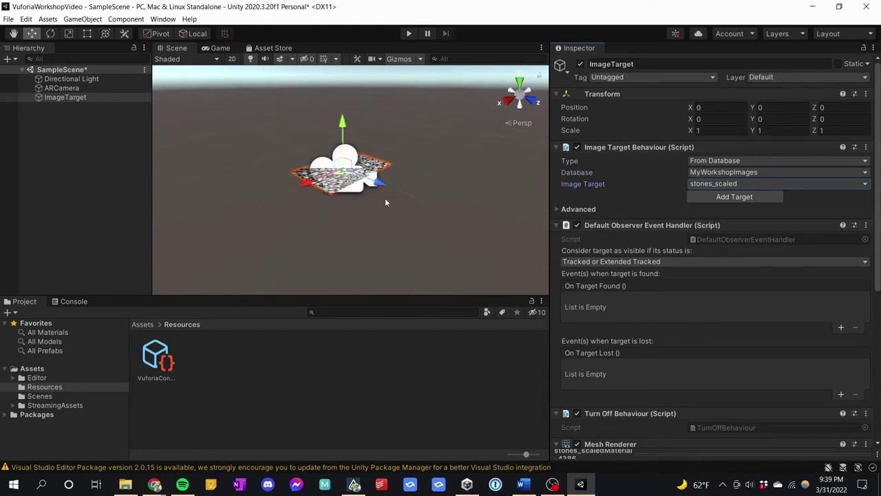
{"action": "mouse_move", "coordinate": [444, 215]}
{"action": "left_mouse_down", "text": "alt"}
{"action": "mouse_move", "coordinate": [459, 197]}
{"action": "mouse_move", "coordinate": [409, 126]}
{"action": "mouse_move", "coordinate": [431, 227]}
{"action": "mouse_move", "coordinate": [427, 210]}
{"action": "mouse_move", "coordinate": [437, 215]}
{"action": "mouse_move", "coordinate": [441, 205]}
{"action": "left_mouse_up", "text": "alt"}
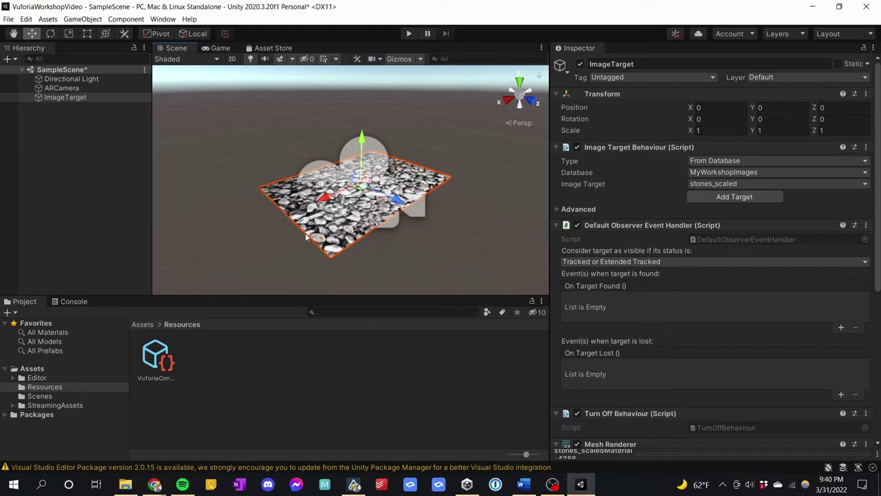
Add a 3D cube to SampleScene as a new object and keep its default name.
{"action": "right_click", "coordinate": [58, 141]}
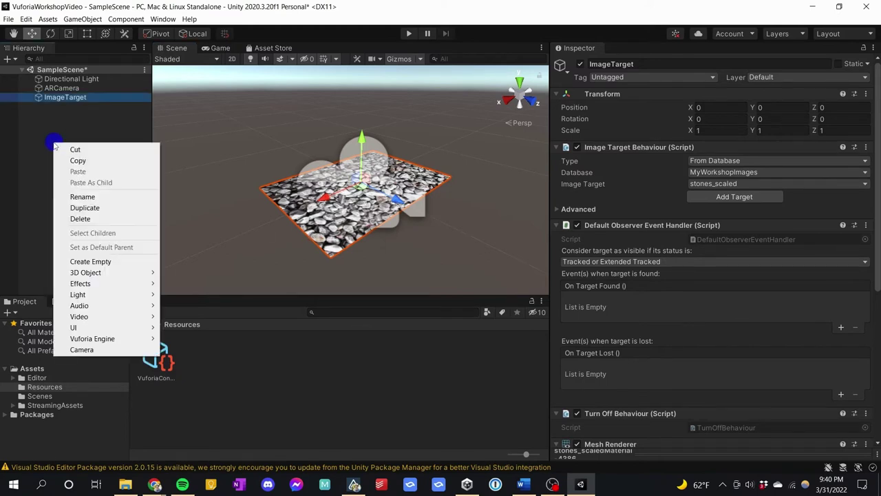
{"action": "mouse_move", "coordinate": [126, 276]}
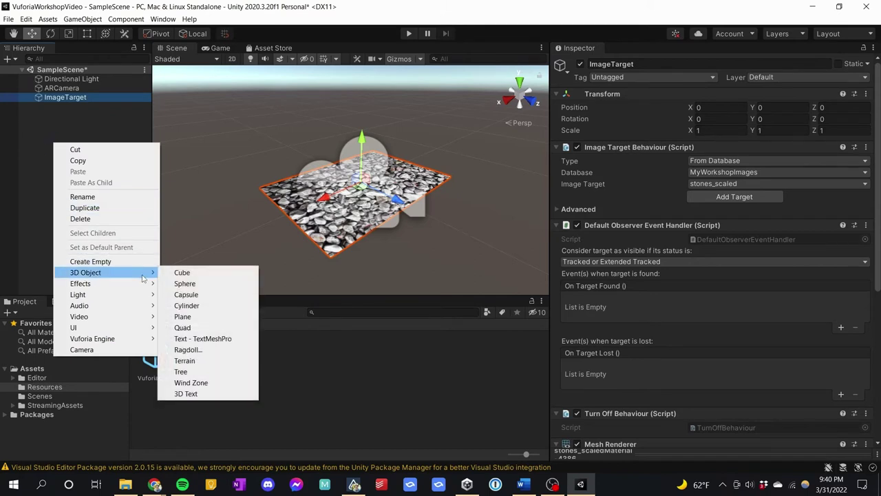
{"action": "left_click", "coordinate": [175, 276]}
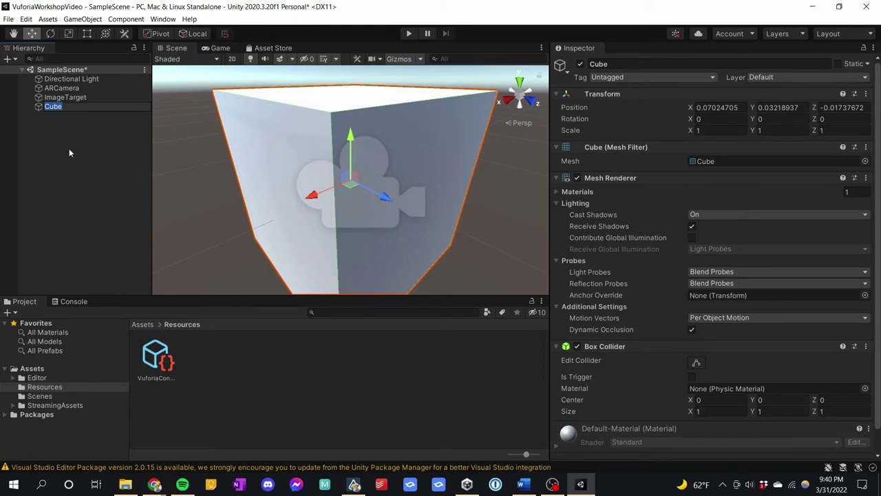
{"action": "left_click", "coordinate": [89, 136]}
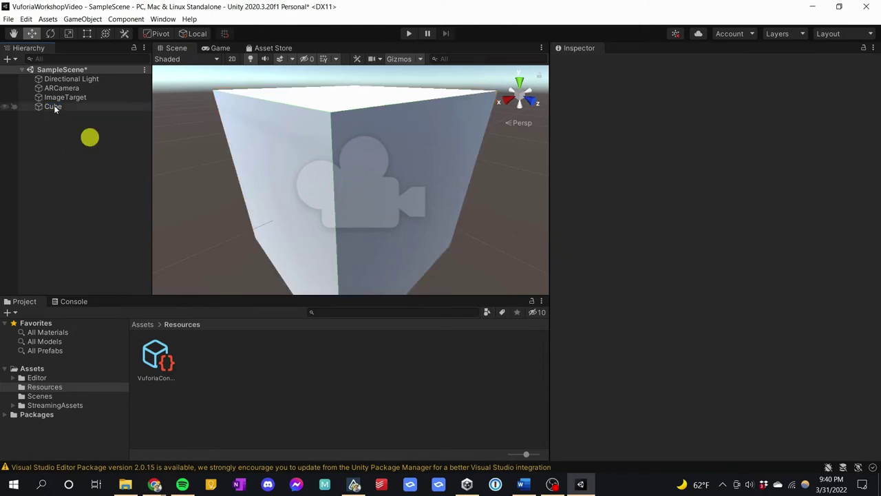
Set the Cube's scale to 0.2 on the X, Y and Z axes.
{"action": "left_click", "coordinate": [53, 106]}
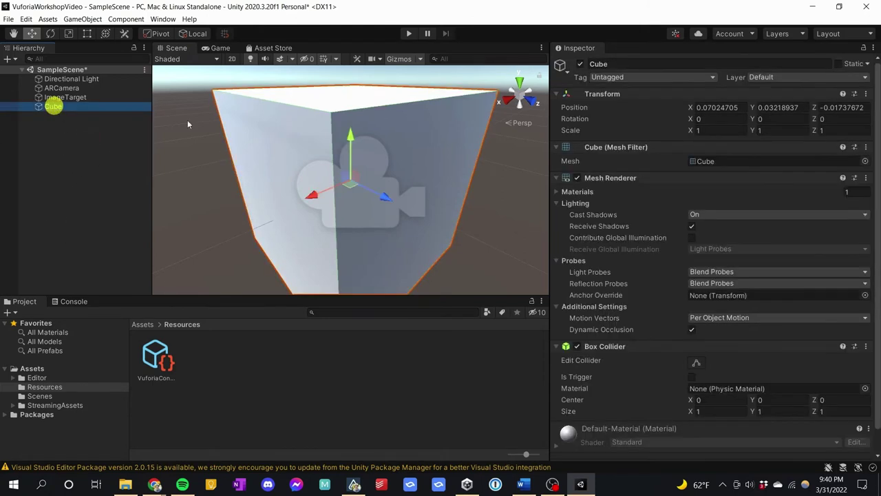
{"action": "left_click", "coordinate": [728, 129]}
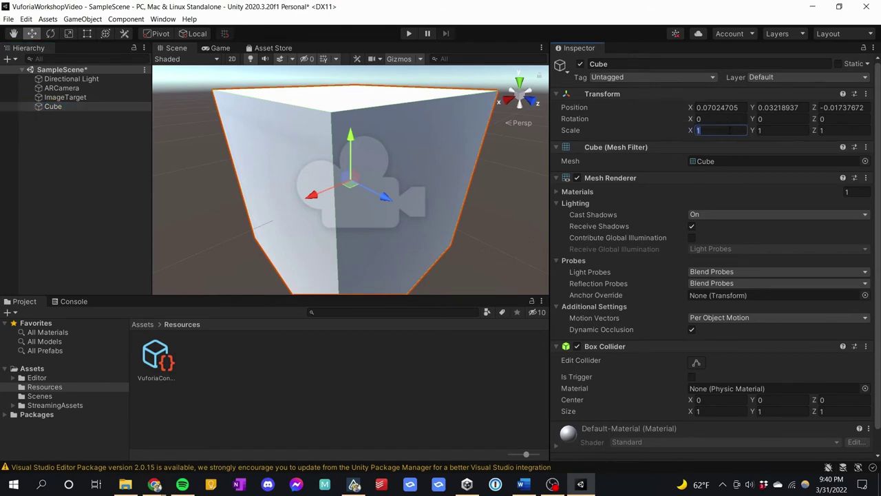
{"action": "type", "text": "0"}
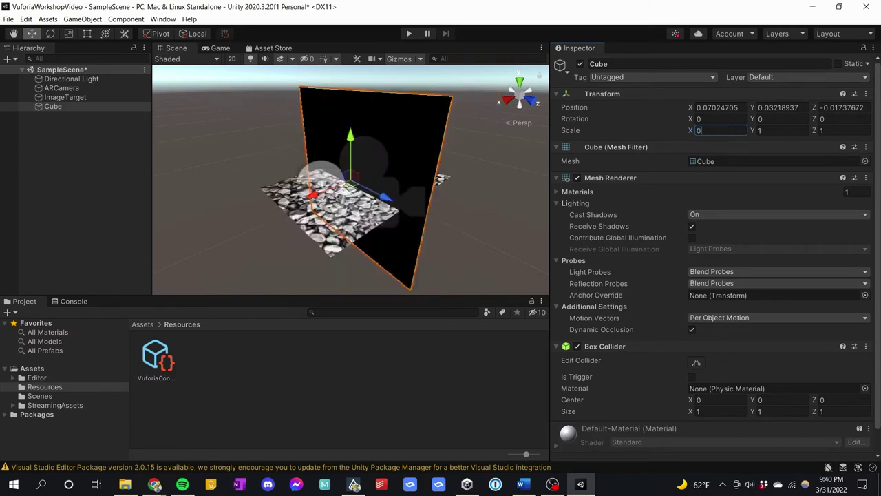
{"action": "type", "text": ".2"}
{"action": "key", "text": "Tab"}
{"action": "type", "text": "0.2"}
{"action": "key", "text": "Tab"}
{"action": "type", "text": ".2"}
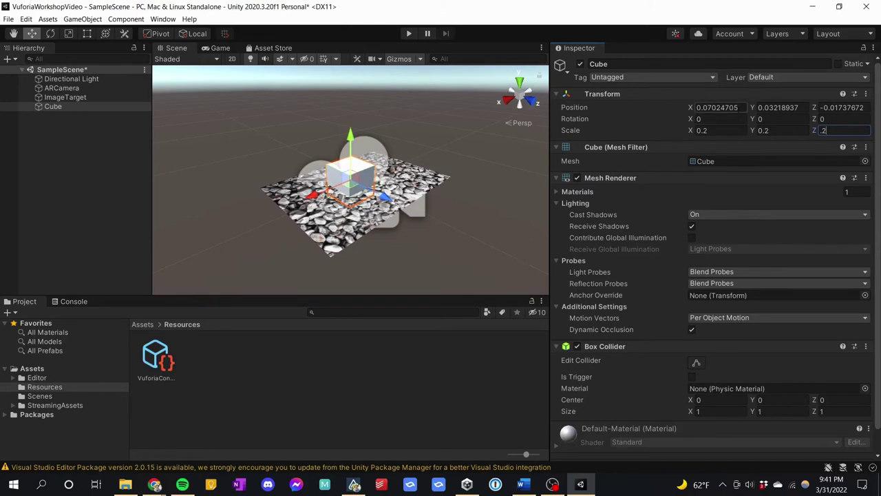
Zero the Cube's position on all axes, raise it to about Y 0.133 above the stones image, and save the scene.
{"action": "left_click", "coordinate": [736, 108]}
{"action": "type", "text": "0"}
{"action": "left_click", "coordinate": [776, 105]}
{"action": "type", "text": "0"}
{"action": "left_click", "coordinate": [851, 105]}
{"action": "type", "text": "0"}
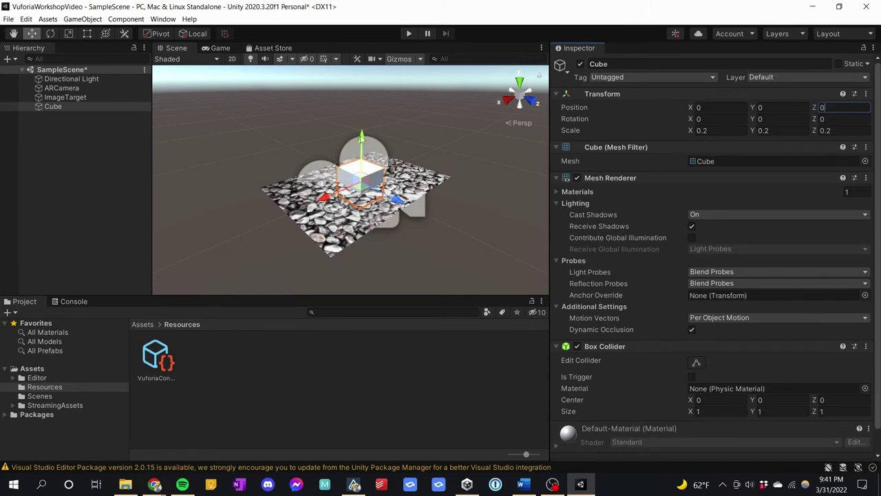
{"action": "left_click_drag", "start_coordinate": [362, 140], "coordinate": [366, 112]}
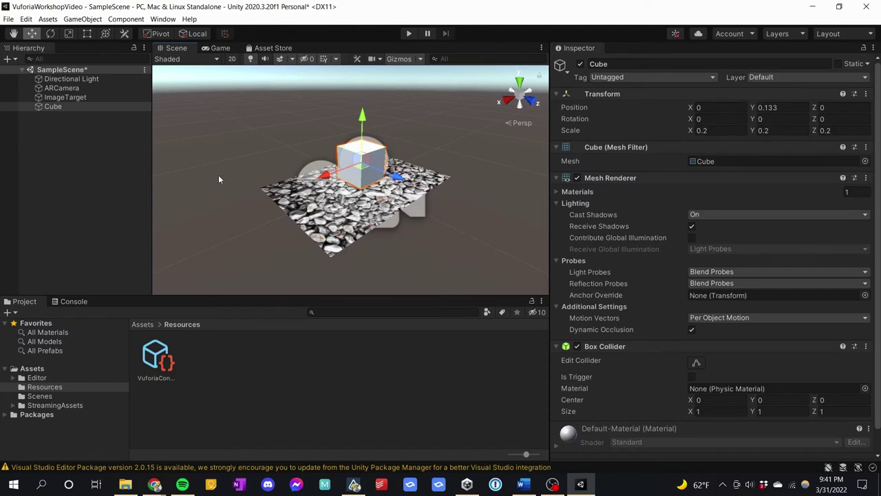
{"action": "key", "text": "ctrl+s"}
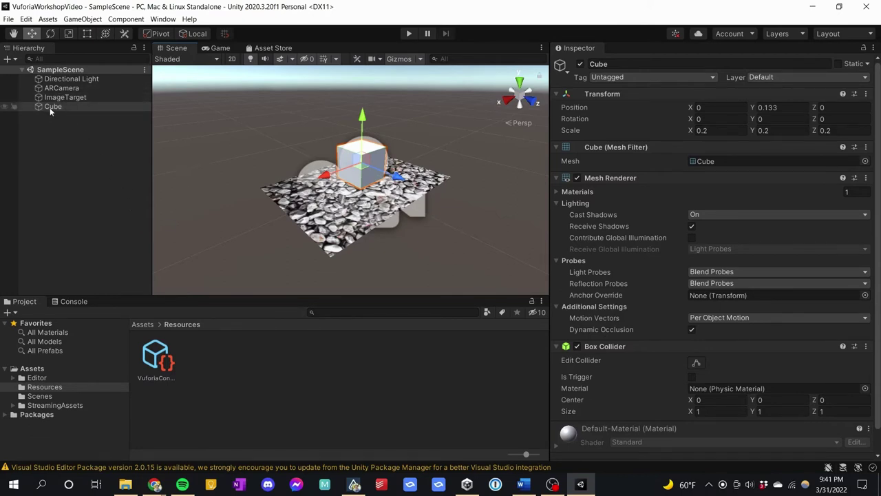
Make the Cube a child of the ImageTarget, check both objects' settings, and save the scene.
{"action": "left_click_drag", "start_coordinate": [50, 107], "coordinate": [60, 97]}
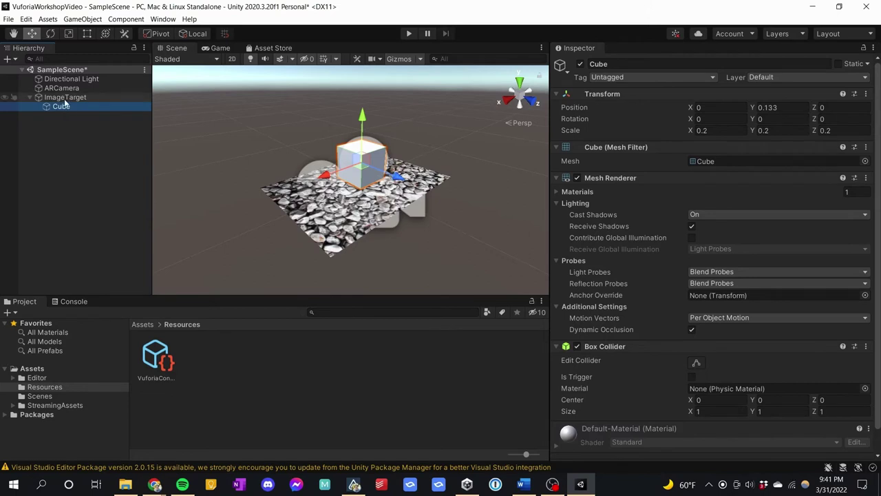
{"action": "left_click", "coordinate": [64, 97]}
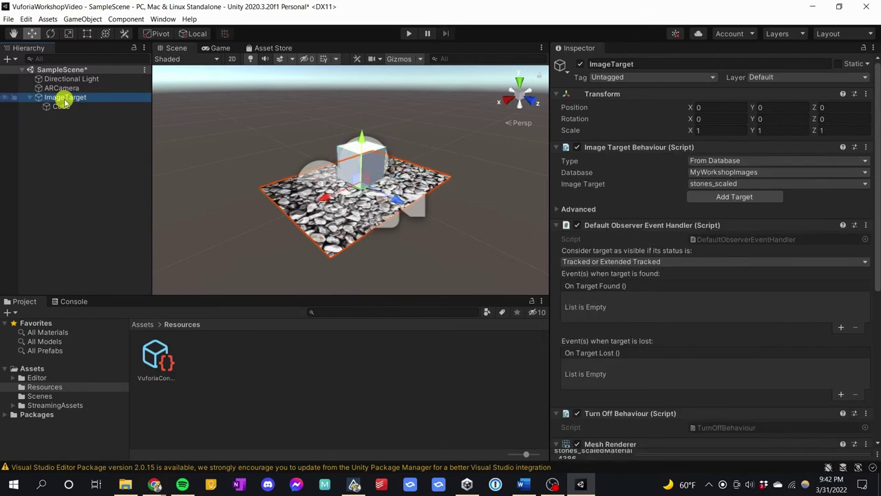
{"action": "left_click", "coordinate": [63, 106]}
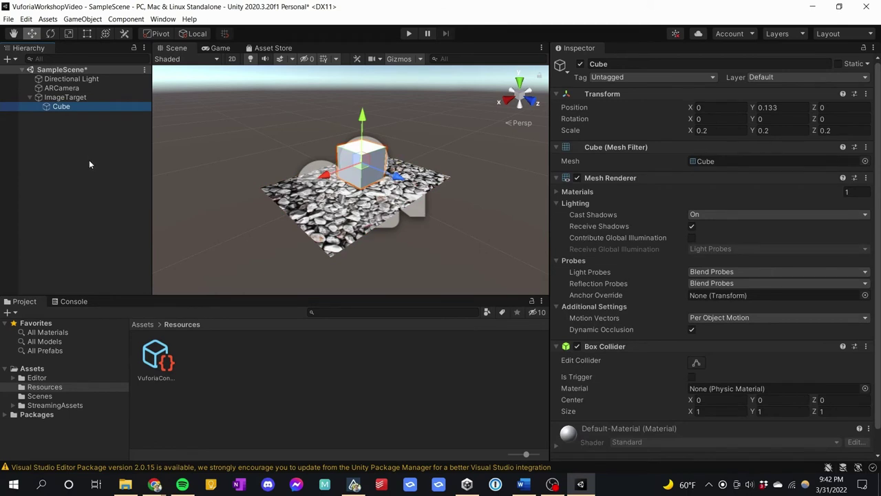
{"action": "left_click", "coordinate": [79, 97]}
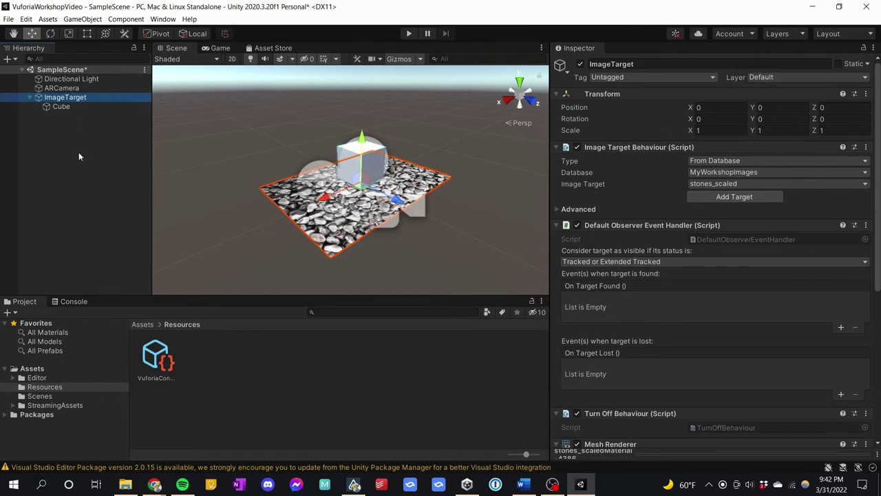
{"action": "key", "text": "ctrl+s"}
Run the scene in Play mode to test the webcam feed, and stop it.
{"action": "left_click", "coordinate": [408, 34]}
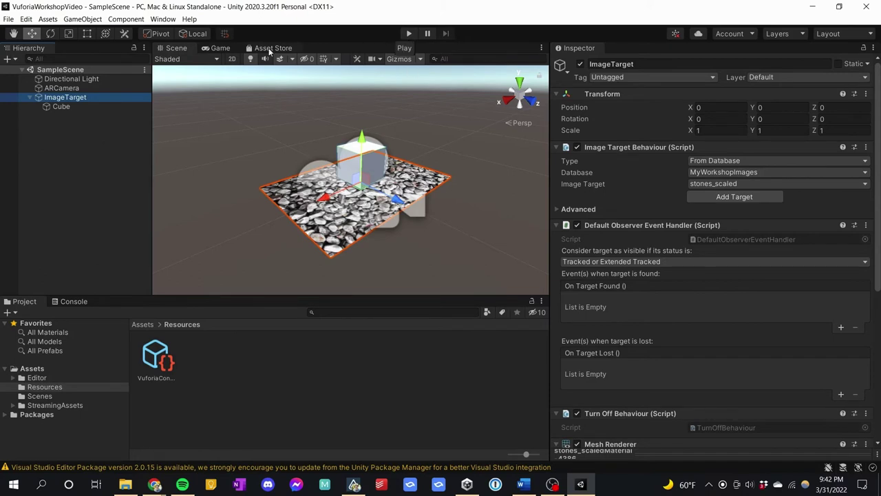
{"action": "left_click", "coordinate": [419, 59]}
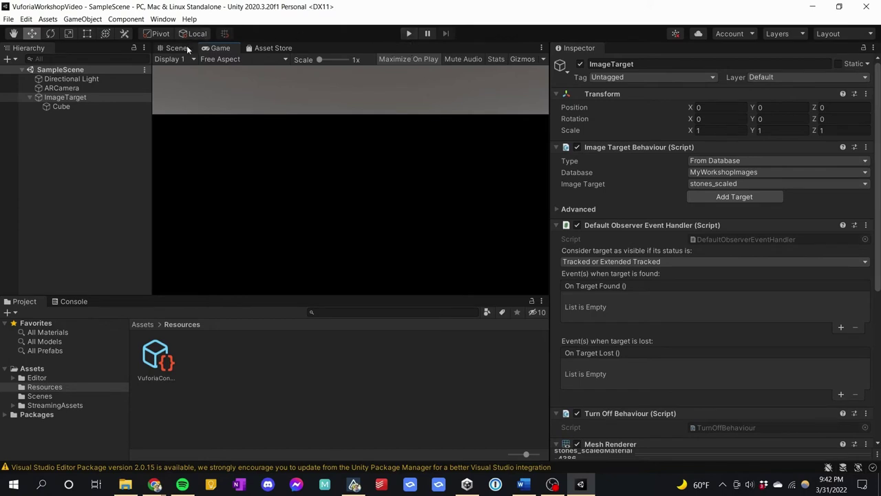
{"action": "left_click", "coordinate": [408, 33]}
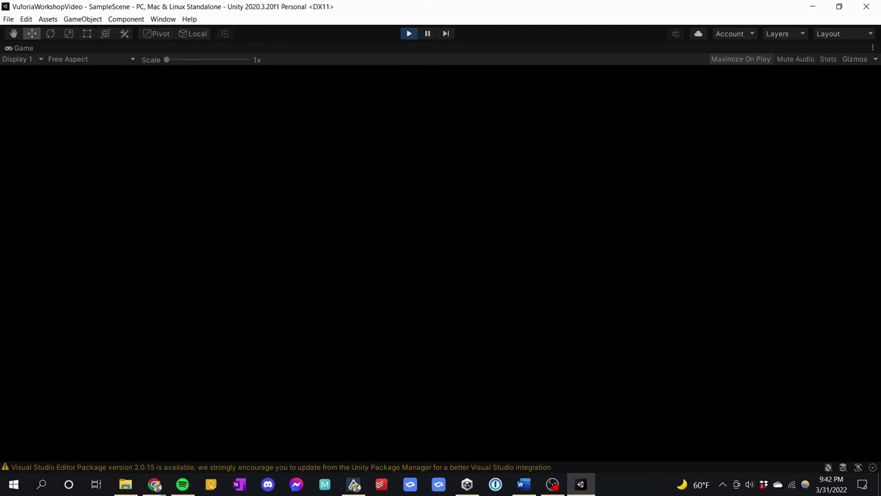
{"action": "left_click", "coordinate": [552, 484]}
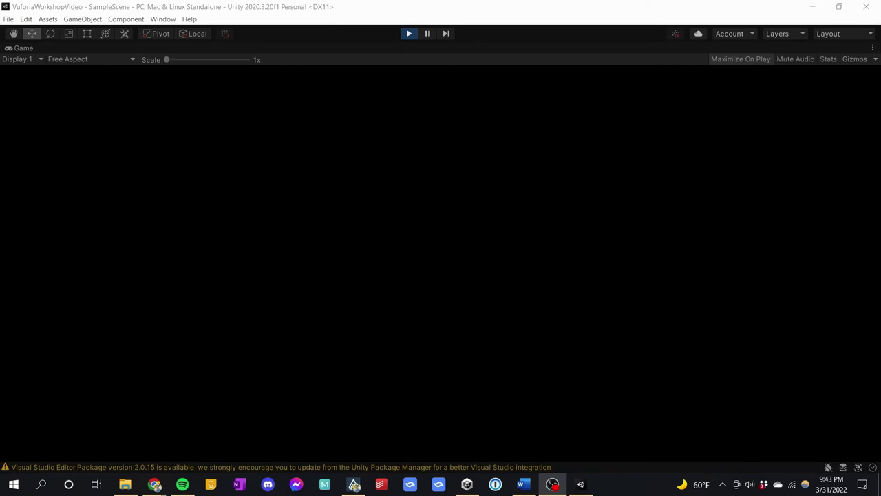
{"action": "left_click", "coordinate": [409, 34]}
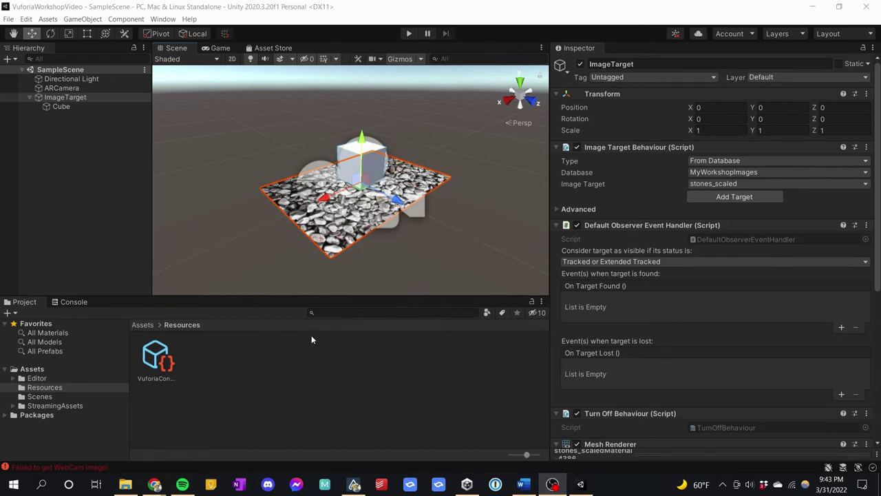
Run the scene again to test the cube's tracking on the stones_scaled image, and exit Play mode.
{"action": "left_click", "coordinate": [410, 34]}
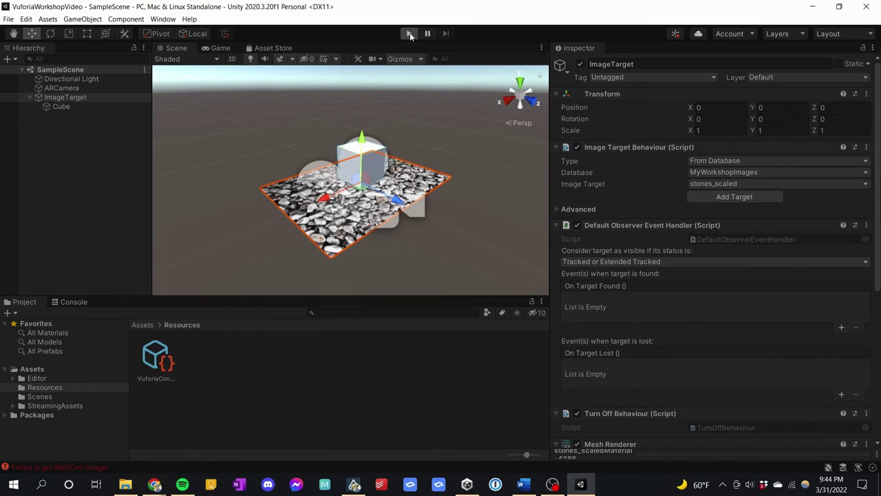
{"action": "left_click", "coordinate": [410, 35]}
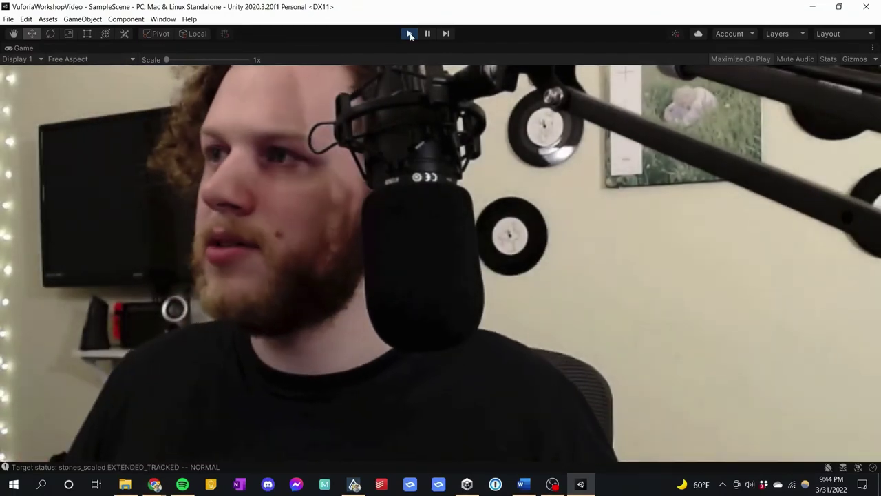
{"action": "left_click", "coordinate": [409, 34]}
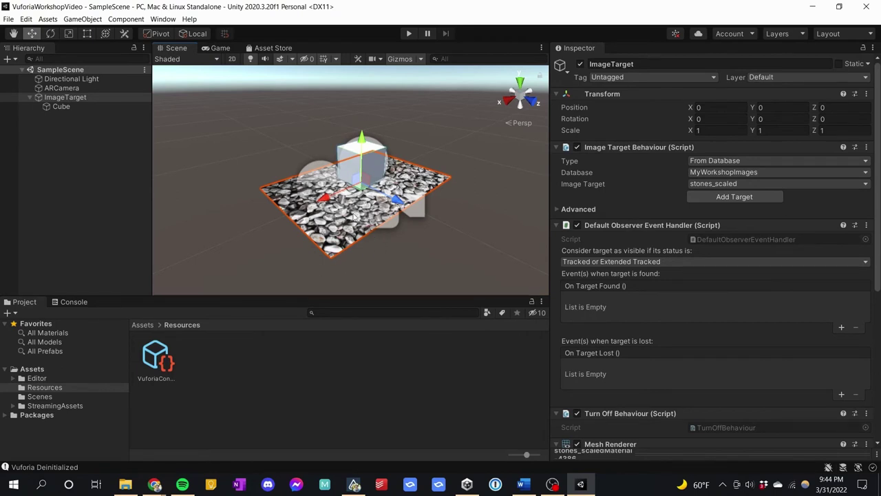
Create a C# script named Cubespin in the Assets folder.
{"action": "left_click", "coordinate": [40, 370]}
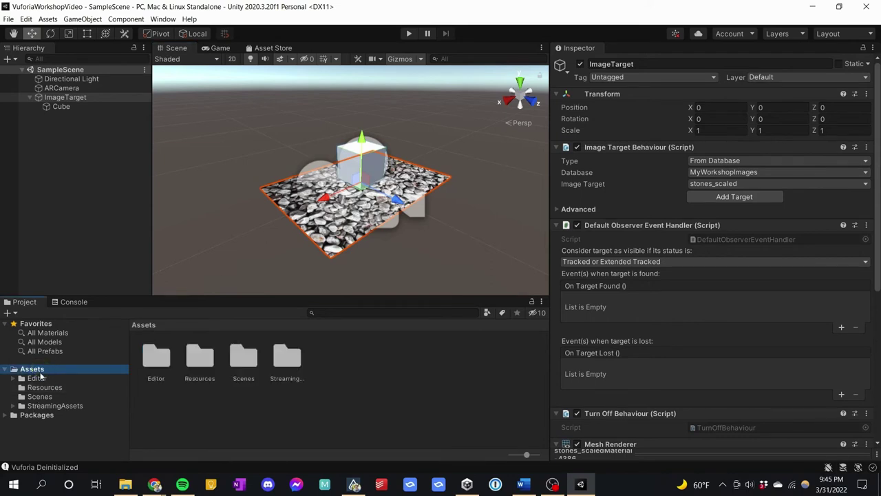
{"action": "right_click", "coordinate": [349, 374]}
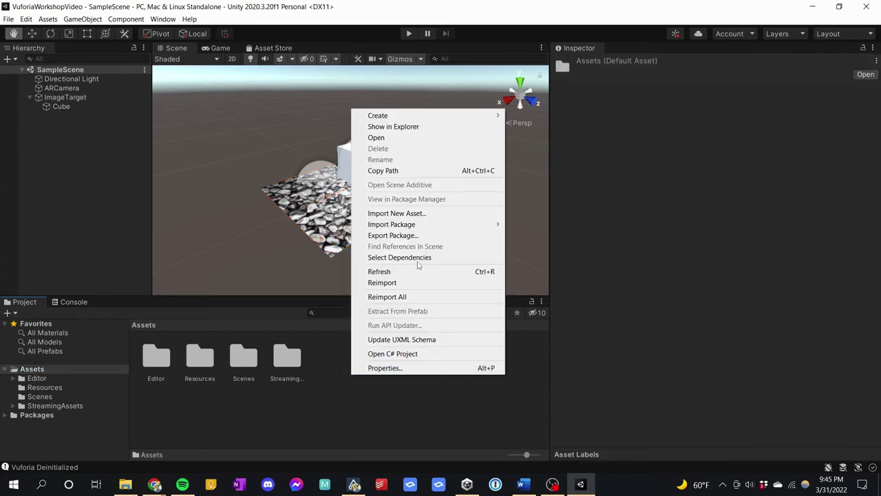
{"action": "mouse_move", "coordinate": [406, 118]}
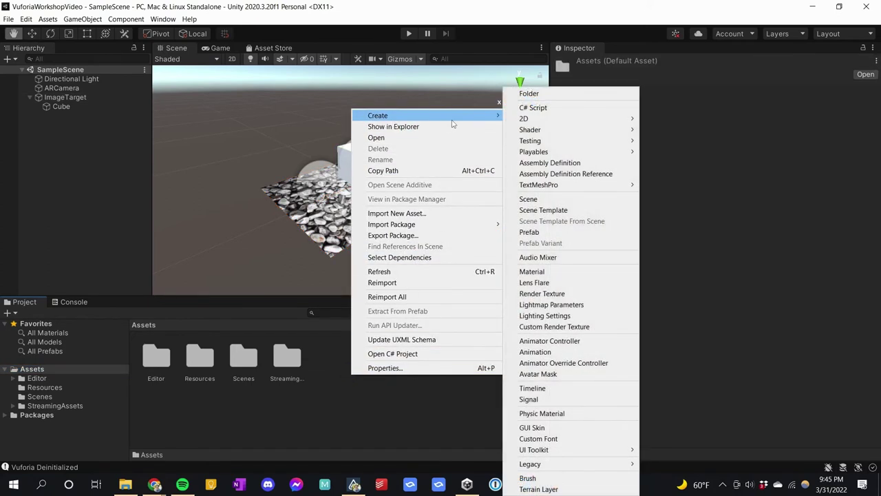
{"action": "left_click", "coordinate": [544, 110]}
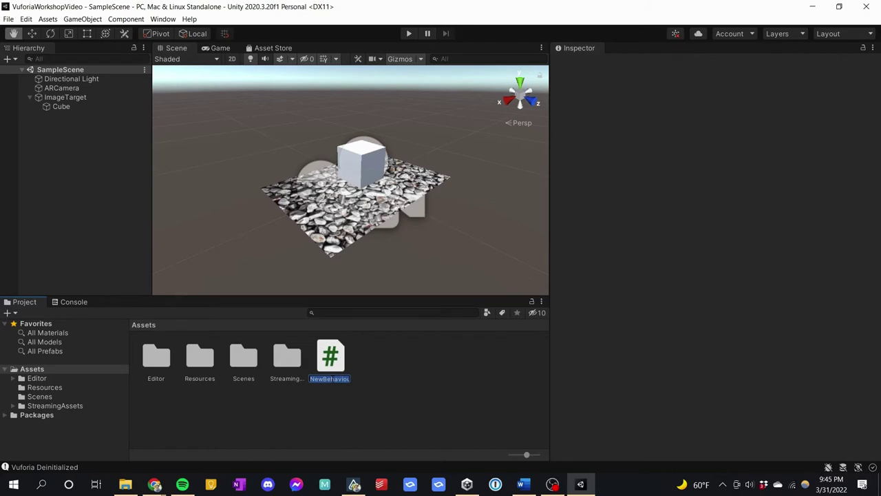
{"action": "type", "text": "w"}
{"action": "type", "text": "Cubespin"}
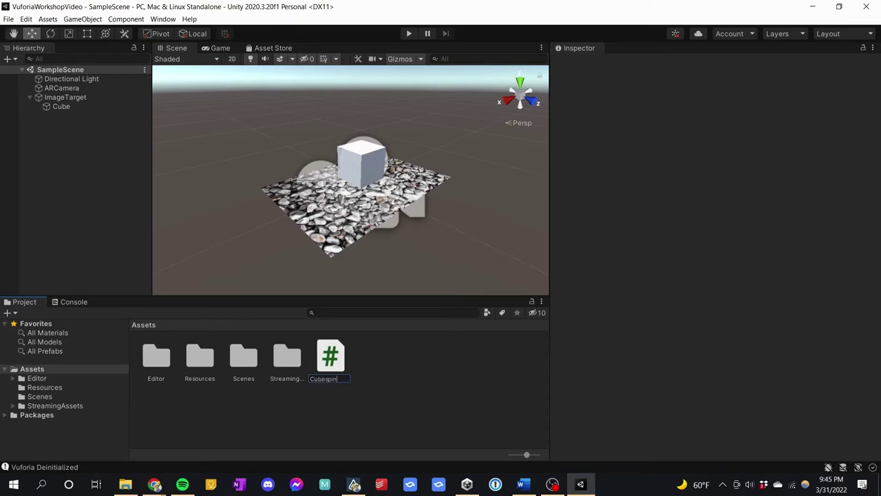
{"action": "key", "text": "Return"}
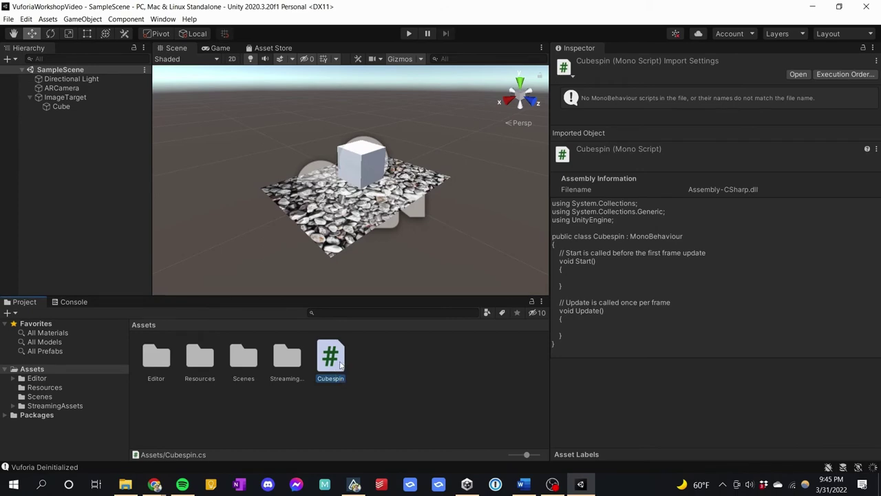
Open the Cubespin script in Visual Studio and add transform.Rotate(new Vector3(0f, 60.0f, 0f)); to its Update method.
{"action": "double_click", "coordinate": [340, 365]}
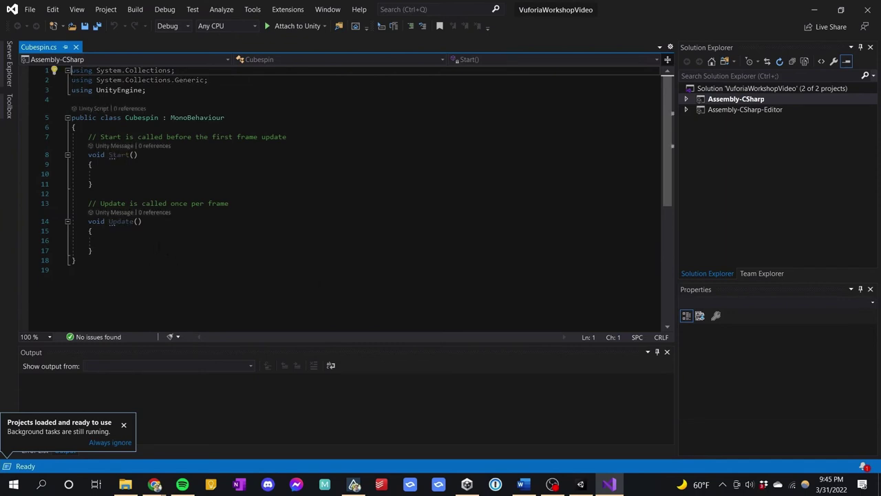
{"action": "left_click", "coordinate": [155, 242]}
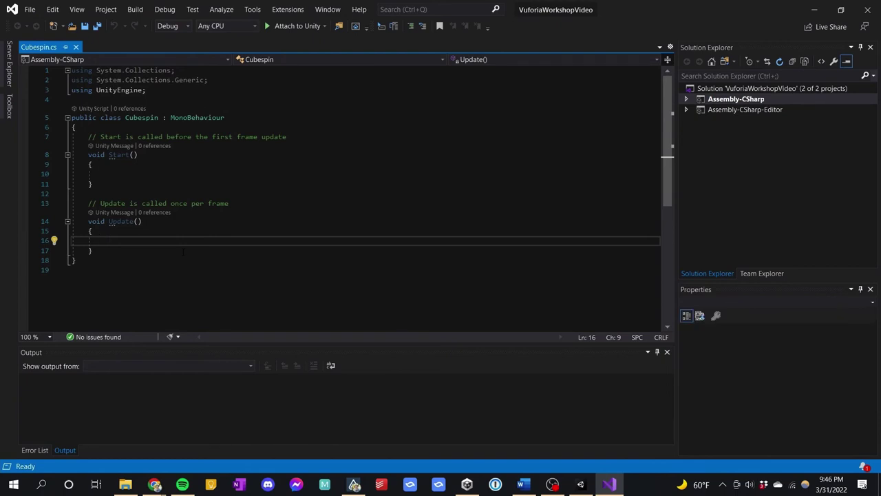
{"action": "type", "text": "transform"}
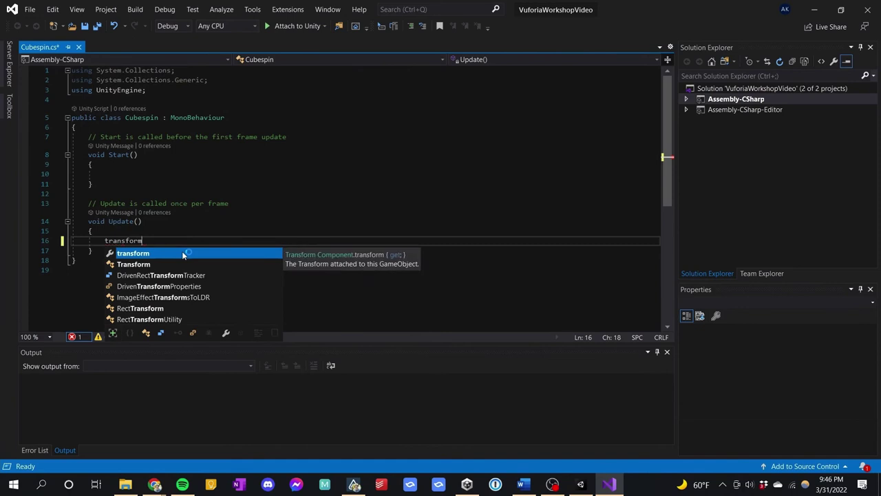
{"action": "type", "text": ".Rotate("}
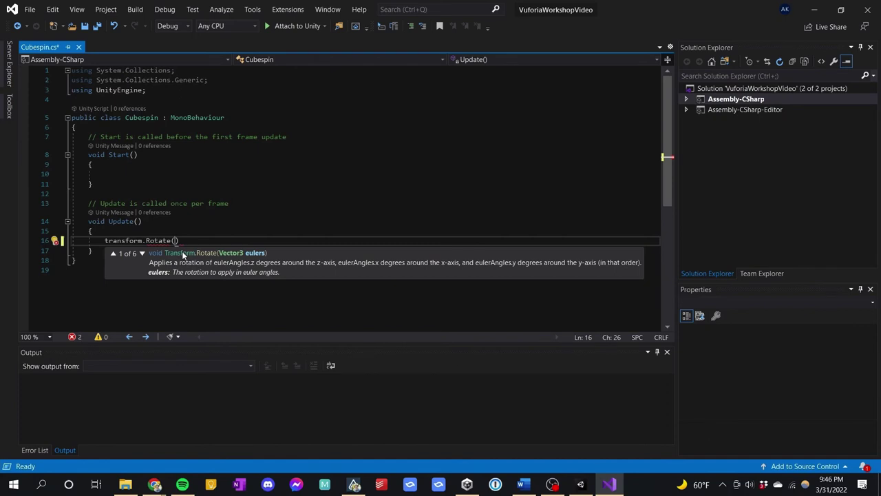
{"action": "type", "text": "new Vector"}
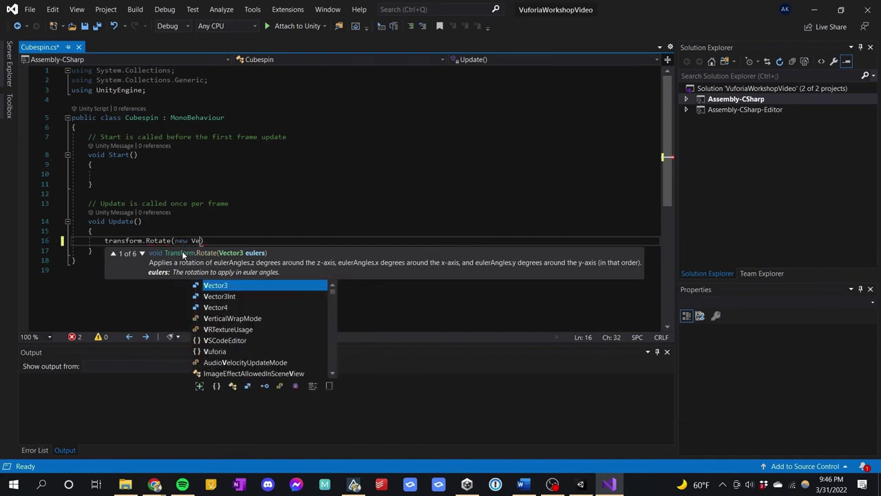
{"action": "type", "text": "3("}
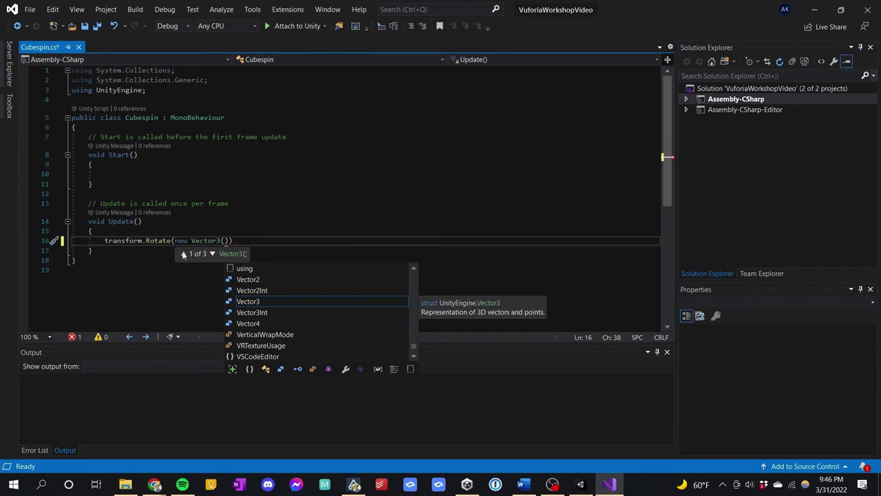
{"action": "type", "text": "0f"}
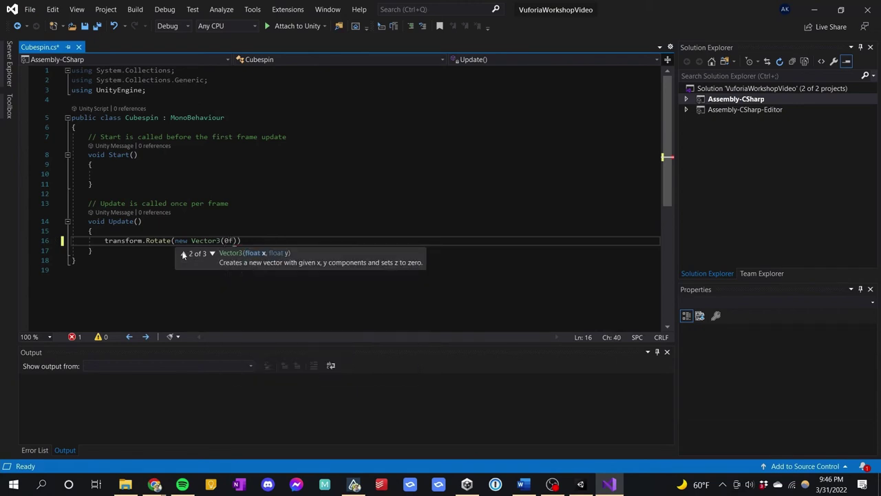
{"action": "type", "text": ","}
{"action": "type", "text": "50"}
{"action": "key", "text": "BackSpace"}
{"action": "key", "text": "BackSpace"}
{"action": "type", "text": "60.0f,0f"}
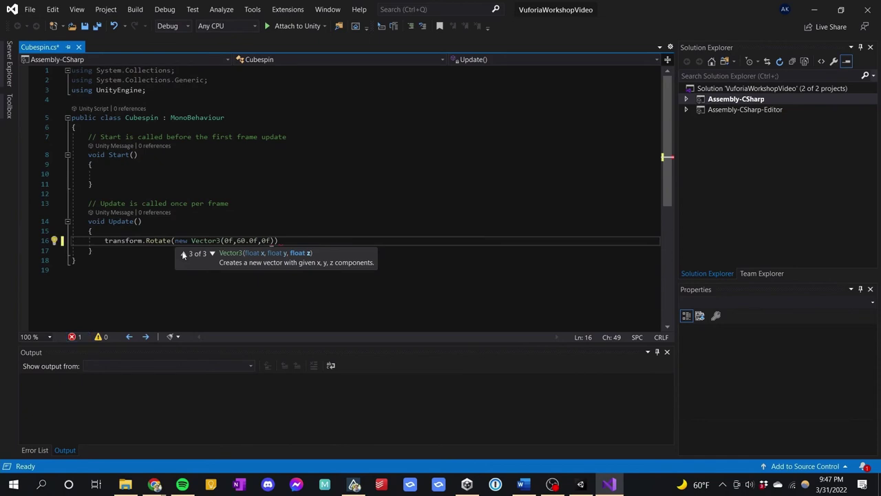
{"action": "left_click", "coordinate": [289, 240]}
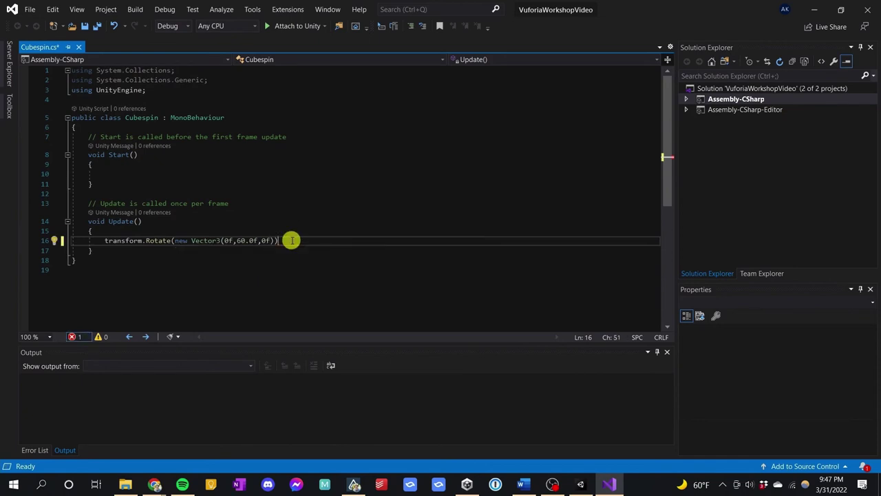
{"action": "type", "text": ";"}
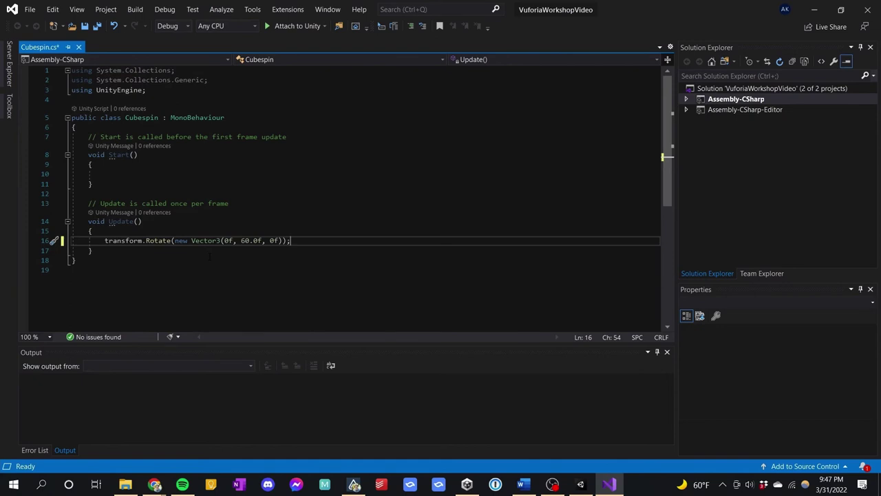
Multiply the 60.0f Y rotation by Time.deltaTime in the Rotate call and save the Cubespin script.
{"action": "left_click", "coordinate": [260, 241]}
{"action": "type", "text": "*"}
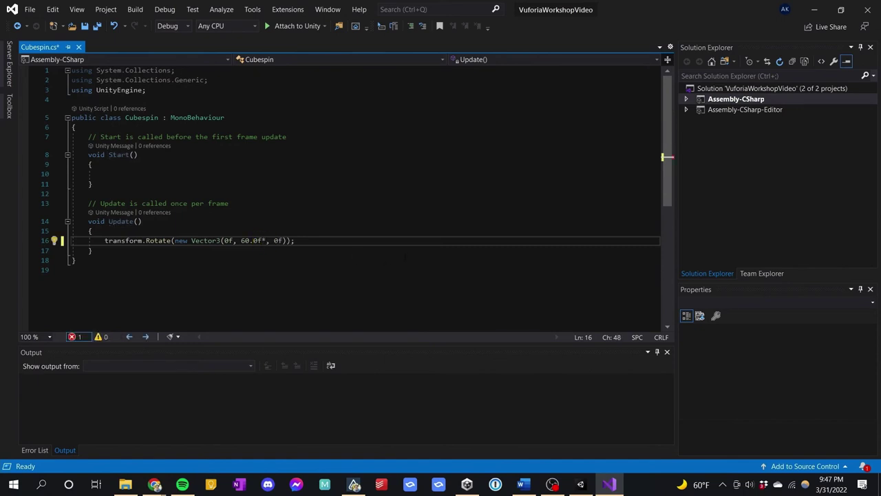
{"action": "type", "text": "Time"}
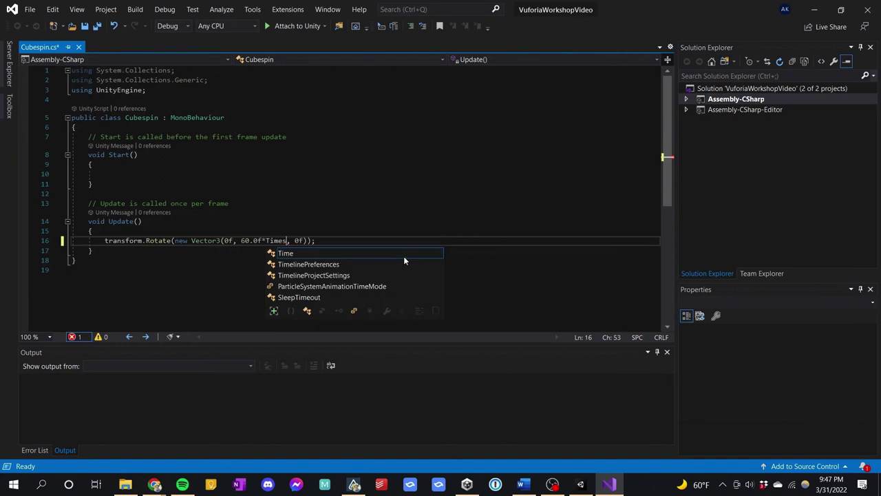
{"action": "type", "text": ".deltaTime"}
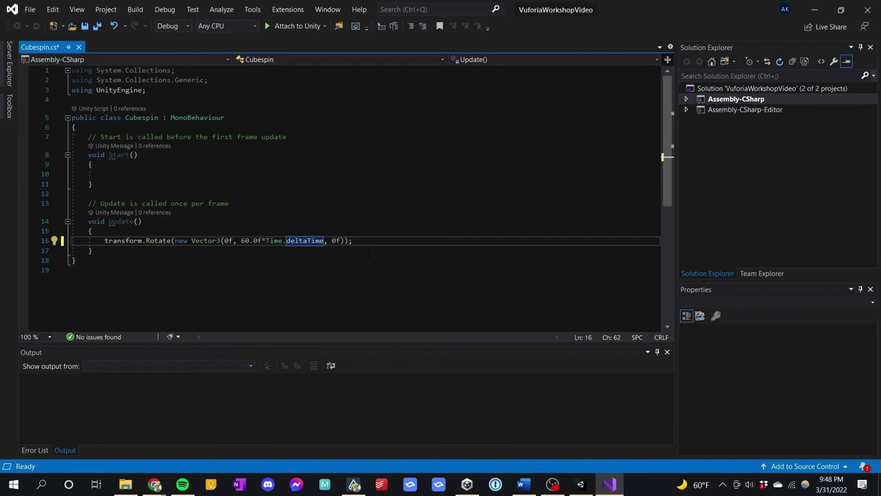
{"action": "key", "text": "ctrl+s"}
Switch to Unity and attach the Cubespin script to the Cube under the ImageTarget.
{"action": "left_click", "coordinate": [580, 484]}
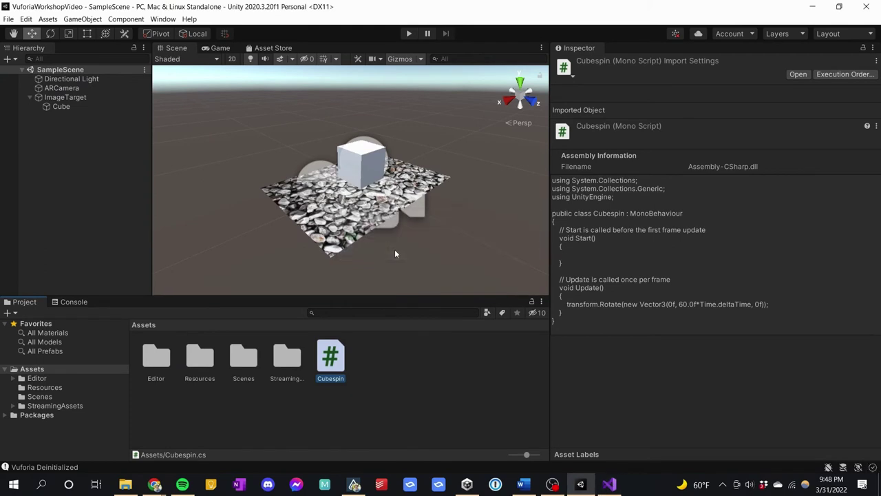
{"action": "left_click", "coordinate": [51, 110]}
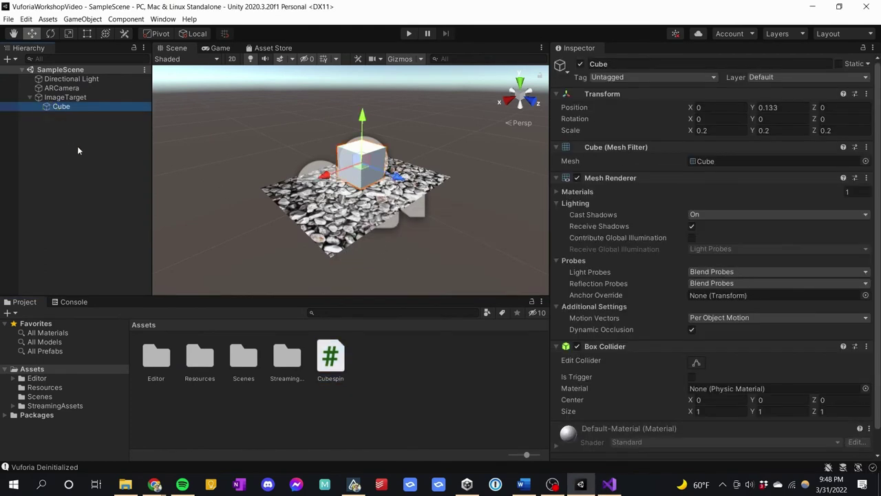
{"action": "left_click_drag", "start_coordinate": [335, 372], "coordinate": [362, 175]}
{"action": "scroll", "coordinate": [596, 351], "scroll_direction": "down", "scroll_amount": 1}
{"action": "scroll", "coordinate": [597, 351], "scroll_direction": "up", "scroll_amount": 1}
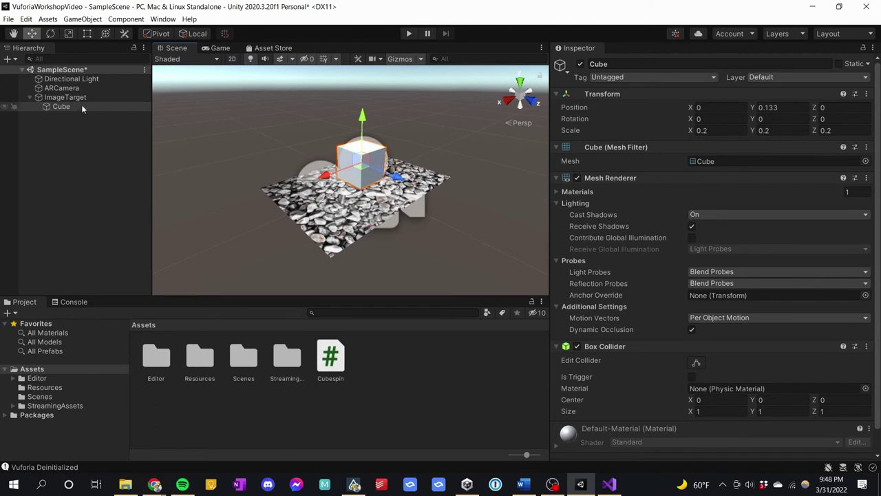
{"action": "left_click_drag", "start_coordinate": [330, 358], "coordinate": [92, 108]}
{"action": "scroll", "coordinate": [601, 387], "scroll_direction": "down", "scroll_amount": 2}
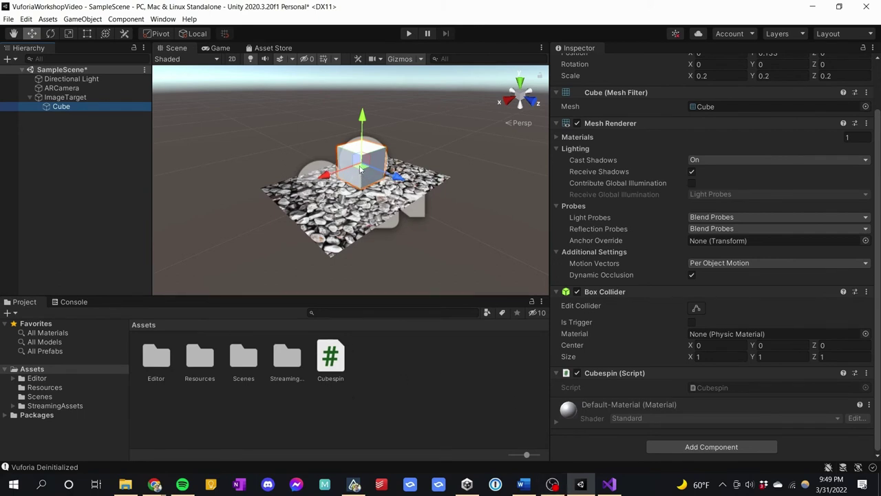
Check the ImageTarget and ARCamera components, and remove the stray Cubespin script component from the ARCamera.
{"action": "left_click", "coordinate": [71, 97]}
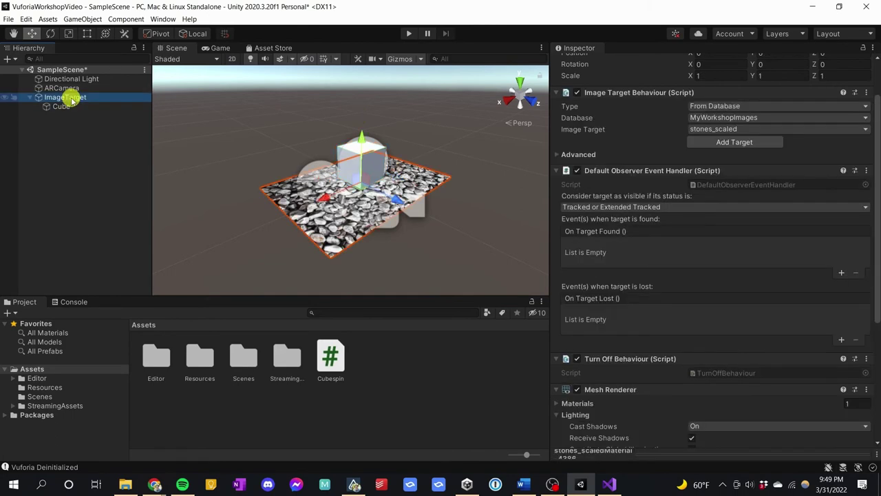
{"action": "scroll", "coordinate": [637, 345], "scroll_direction": "down", "scroll_amount": 5}
{"action": "scroll", "coordinate": [624, 369], "scroll_direction": "up", "scroll_amount": 6}
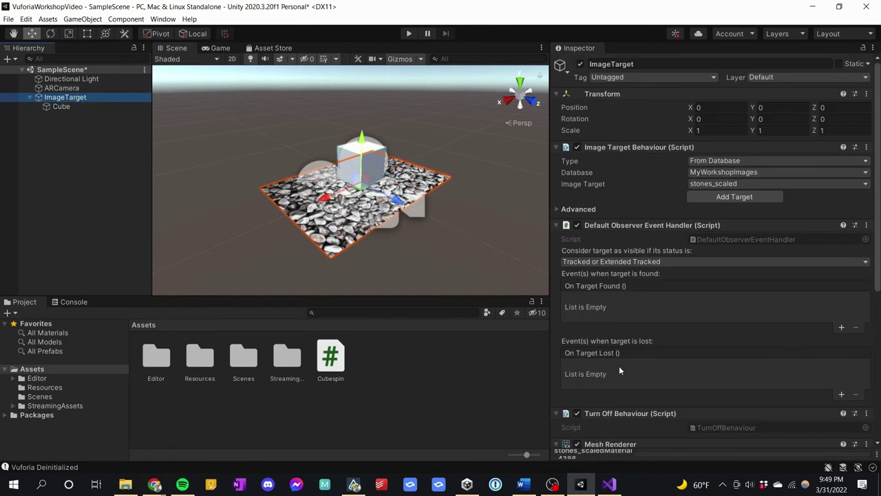
{"action": "left_click", "coordinate": [61, 88]}
{"action": "scroll", "coordinate": [623, 382], "scroll_direction": "down", "scroll_amount": 3}
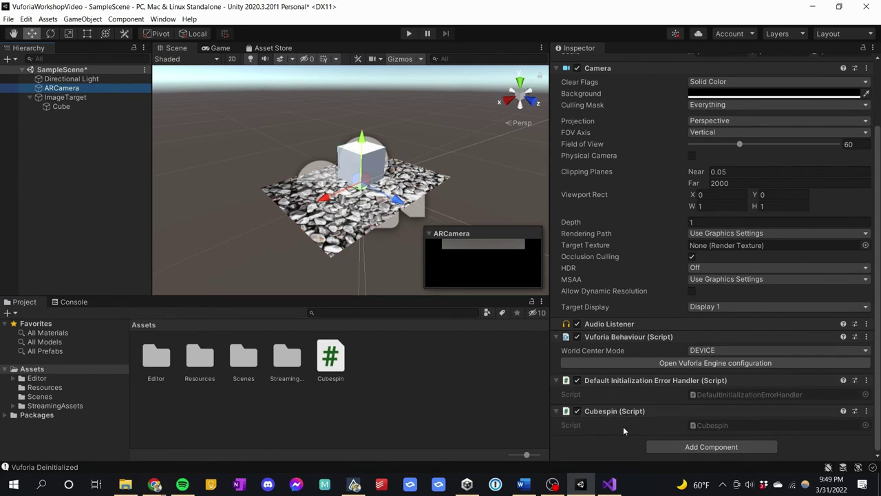
{"action": "left_click", "coordinate": [866, 411]}
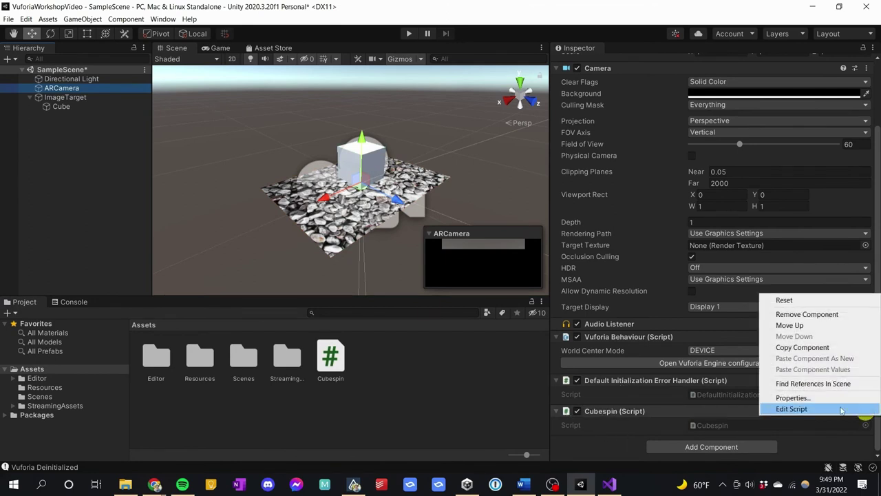
{"action": "left_click", "coordinate": [803, 316]}
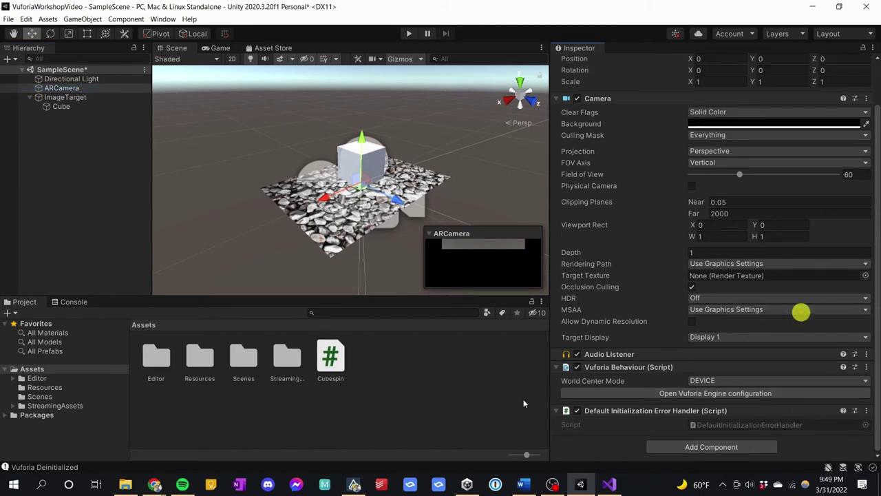
Check the Cube's Cubespin component, run the scene in Play mode to test the cube's spin, and exit Play mode.
{"action": "left_click", "coordinate": [75, 108]}
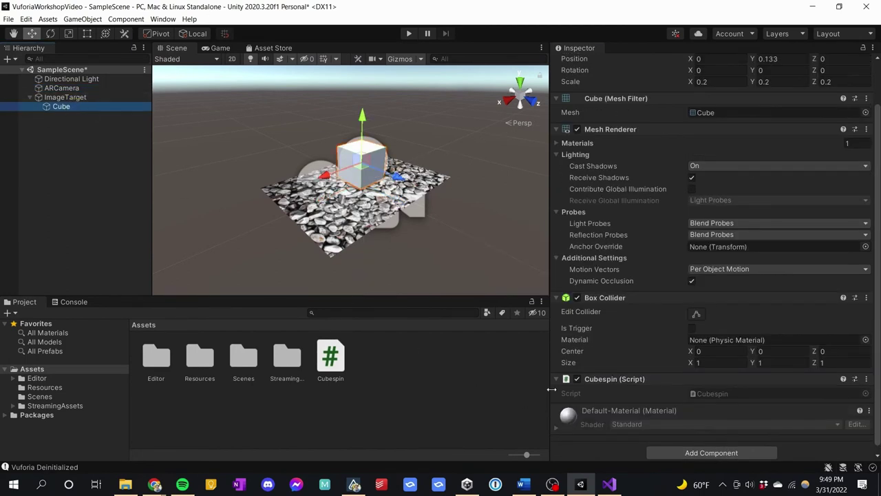
{"action": "left_click", "coordinate": [409, 35]}
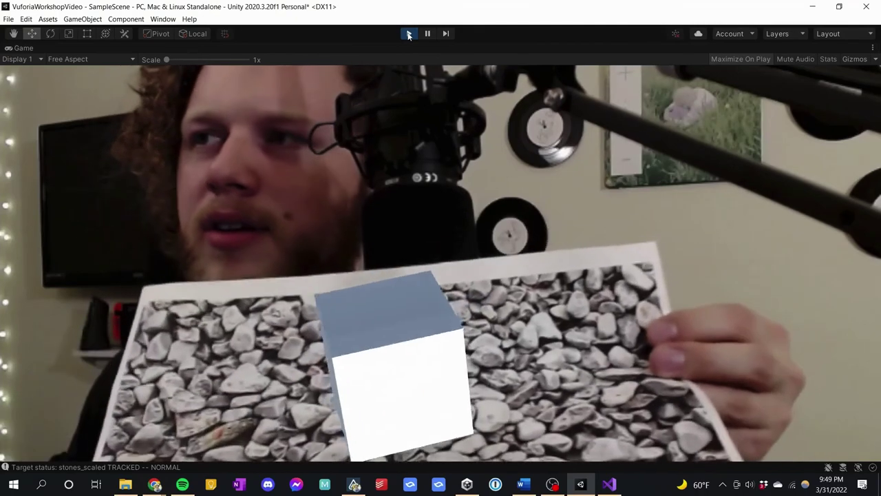
{"action": "left_click", "coordinate": [409, 33]}
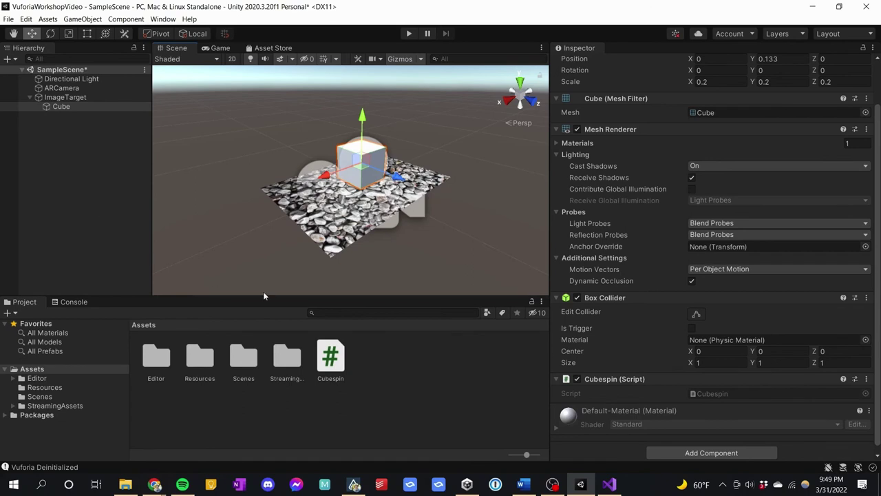
Create a C# script named Hover in the Assets folder and open it in Visual Studio.
{"action": "right_click", "coordinate": [377, 364]}
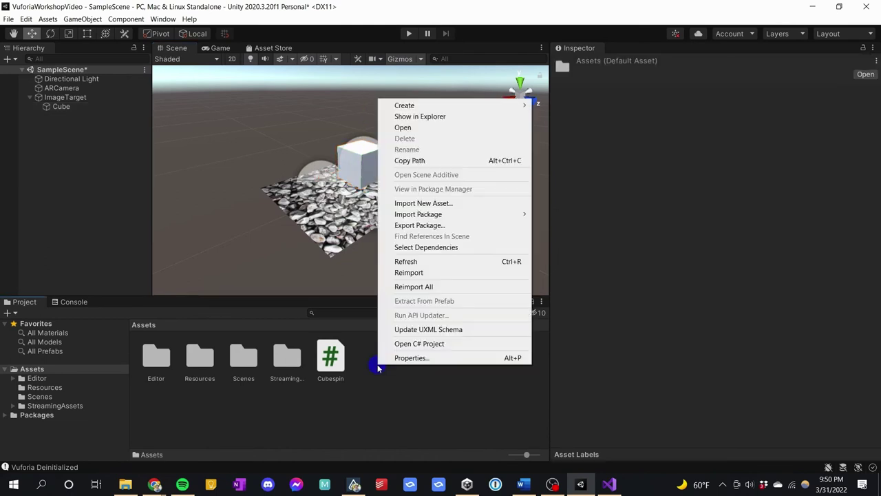
{"action": "mouse_move", "coordinate": [454, 107]}
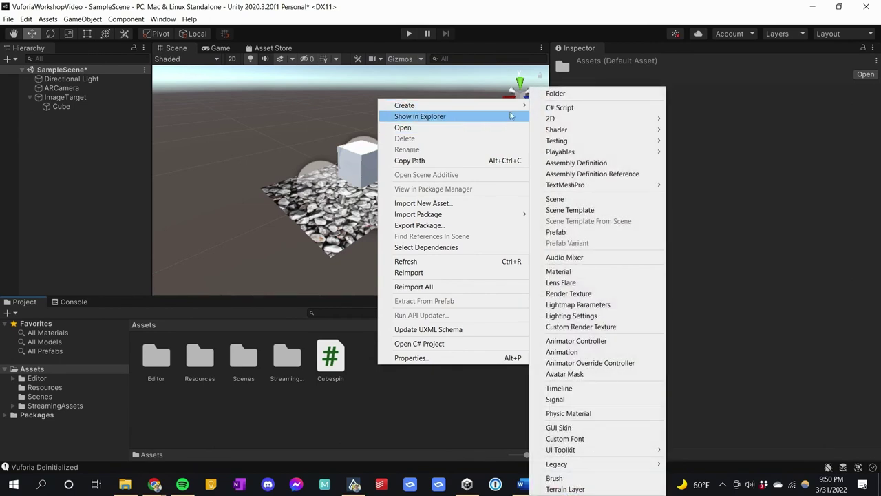
{"action": "left_click", "coordinate": [551, 107]}
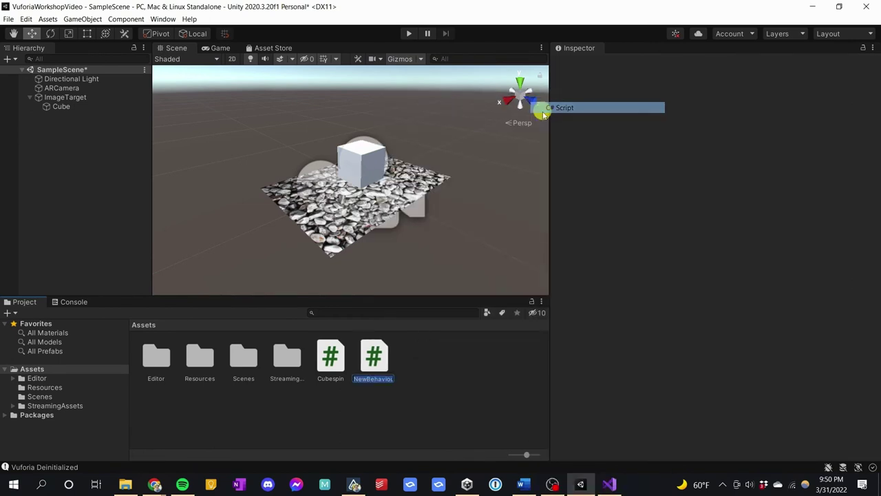
{"action": "type", "text": "Hover"}
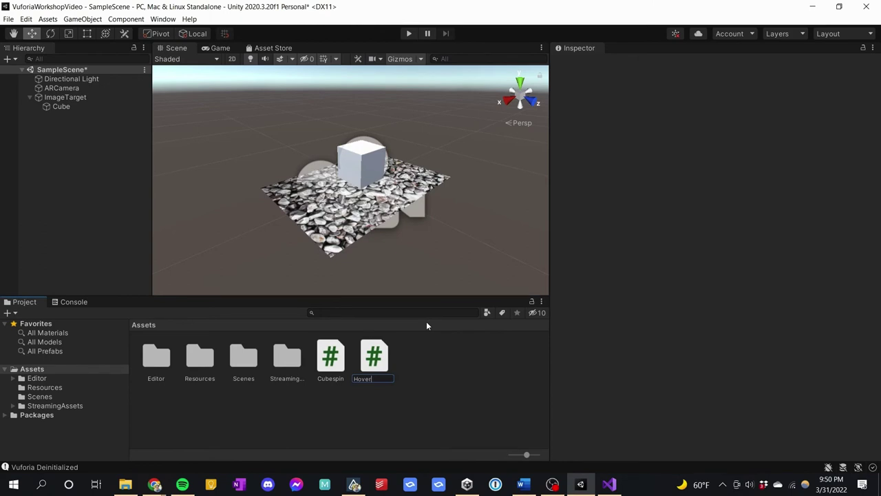
{"action": "type", "text": "Cube"}
{"action": "key", "text": "BackSpace"}
{"action": "key", "text": "BackSpace"}
{"action": "key", "text": "BackSpace"}
{"action": "key", "text": "BackSpace"}
{"action": "key", "text": "Return"}
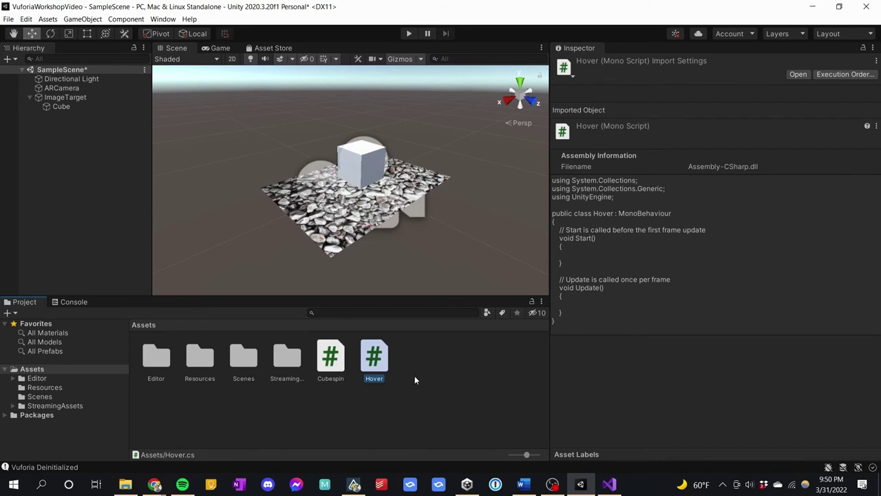
{"action": "double_click", "coordinate": [375, 365]}
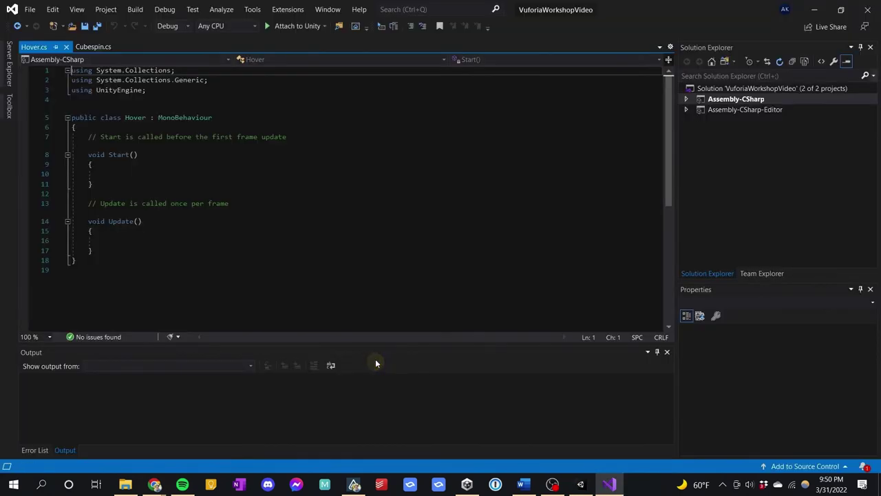
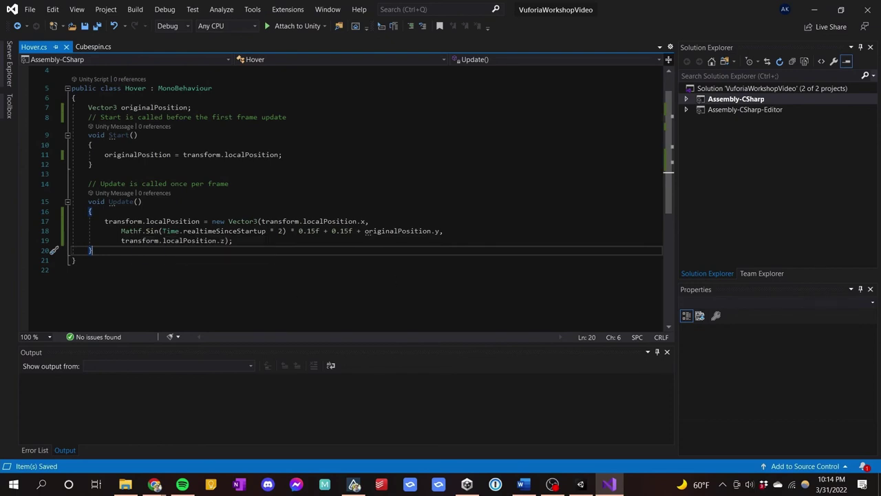
Review the lines in the Hover script's Update method that assign a new Vector3 to transform.localPosition.
{"action": "left_click", "coordinate": [374, 221]}
{"action": "left_click", "coordinate": [472, 231]}
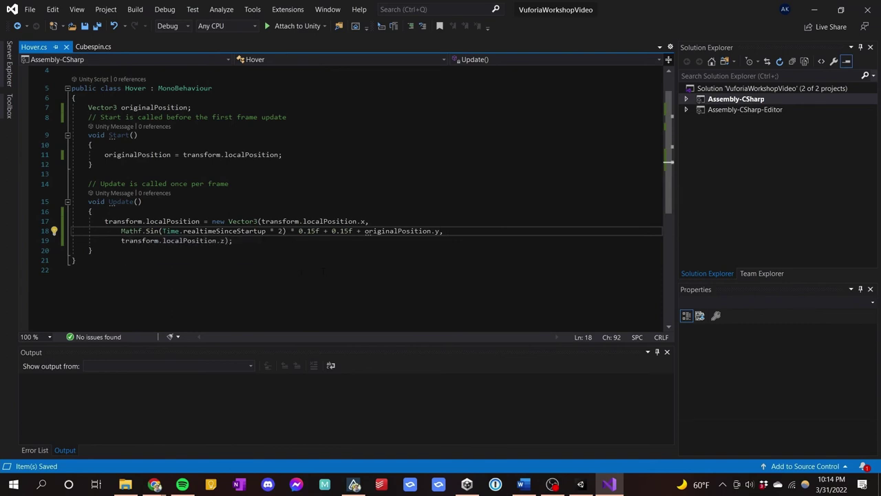
{"action": "left_click", "coordinate": [282, 252]}
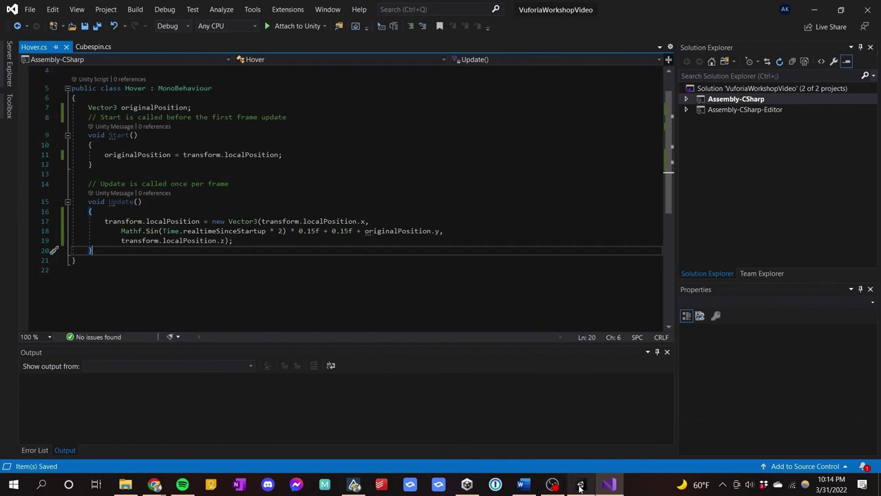
{"action": "mouse_move", "coordinate": [580, 486]}
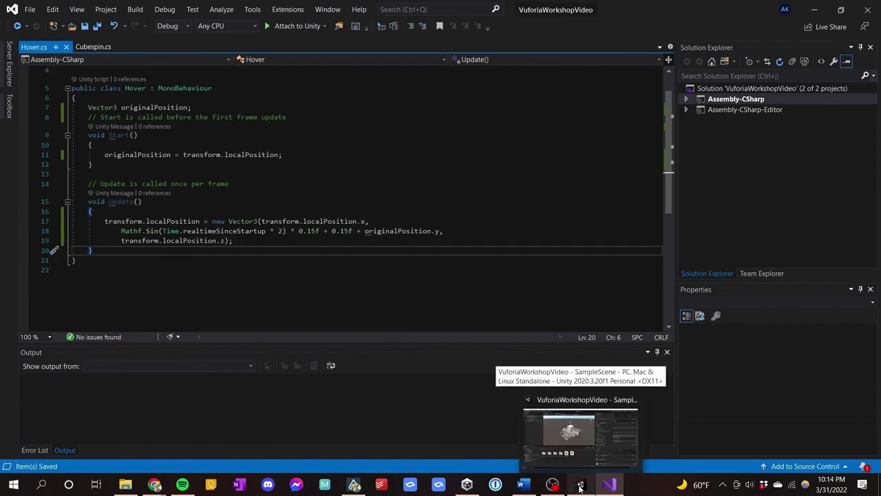
Switch to Unity, run the scene in Play mode to test the cube's hover motion, and exit Play mode.
{"action": "left_click", "coordinate": [580, 486]}
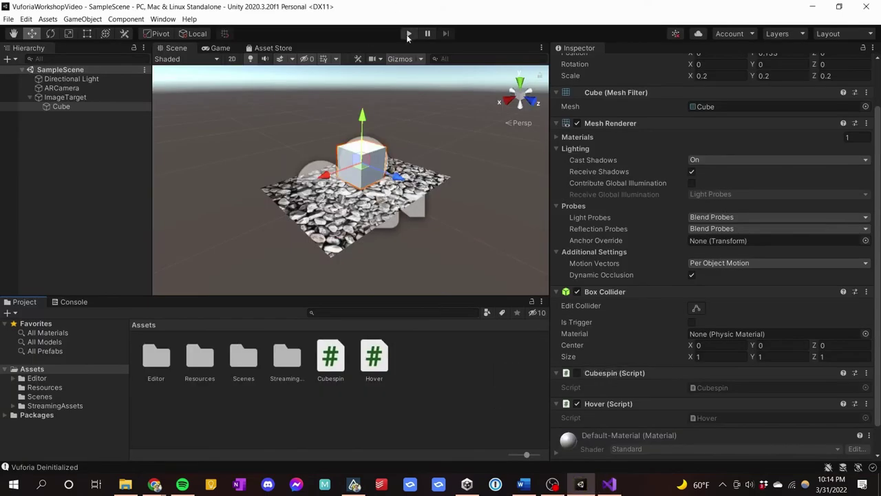
{"action": "left_click", "coordinate": [409, 34]}
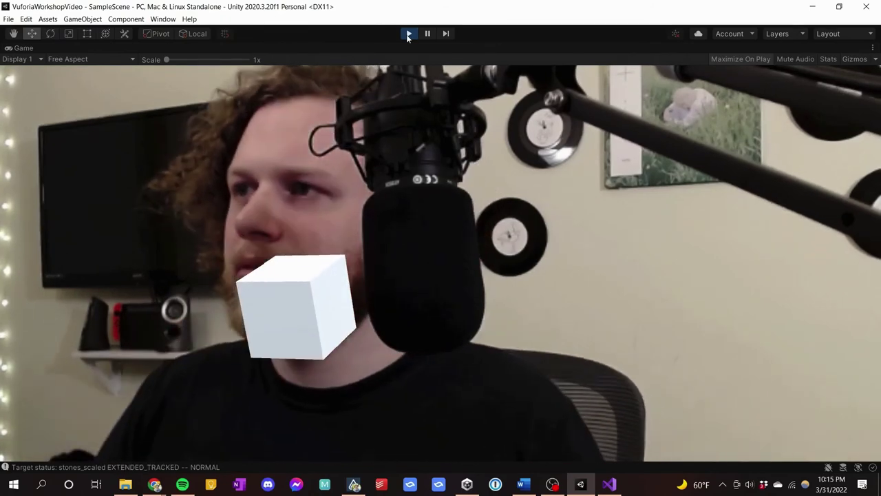
{"action": "left_click", "coordinate": [408, 34]}
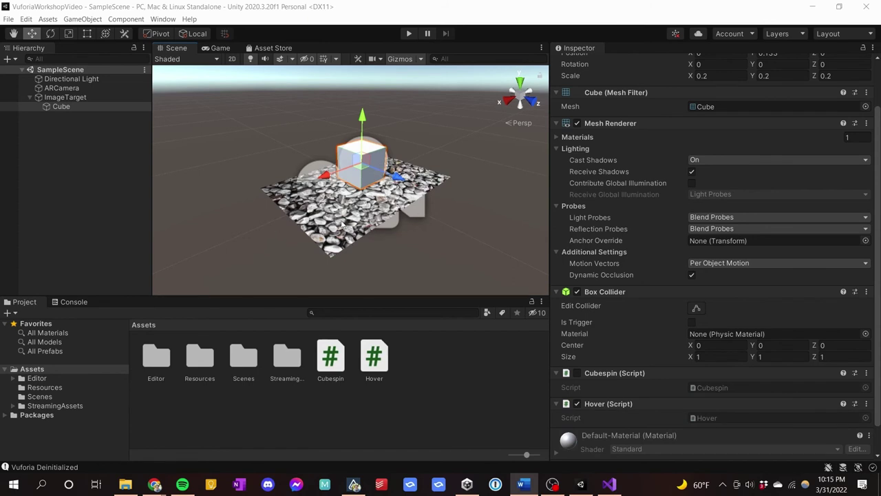
Open the Vuforia Configuration and check its settings, including Max Simultaneous Tracked Images.
{"action": "left_click", "coordinate": [163, 19]}
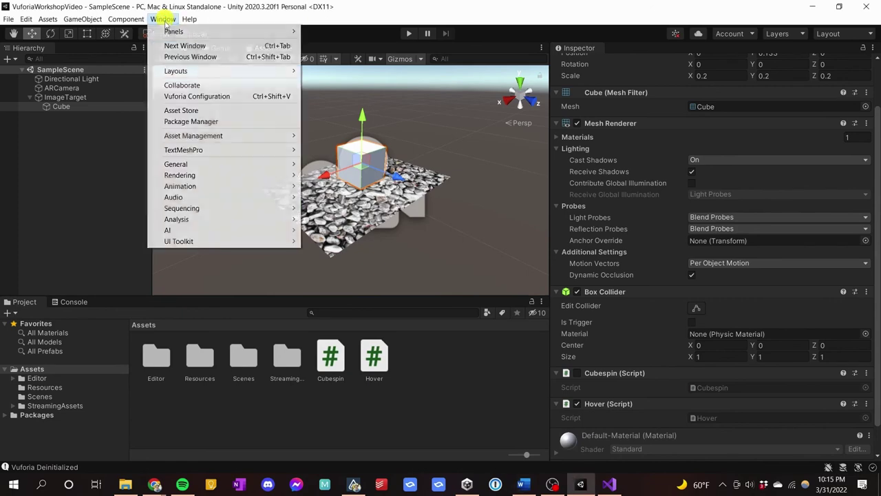
{"action": "left_click", "coordinate": [215, 98]}
{"action": "scroll", "coordinate": [627, 320], "scroll_direction": "down", "scroll_amount": 5}
{"action": "scroll", "coordinate": [622, 331], "scroll_direction": "up", "scroll_amount": 2}
{"action": "scroll", "coordinate": [622, 331], "scroll_direction": "up", "scroll_amount": 3}
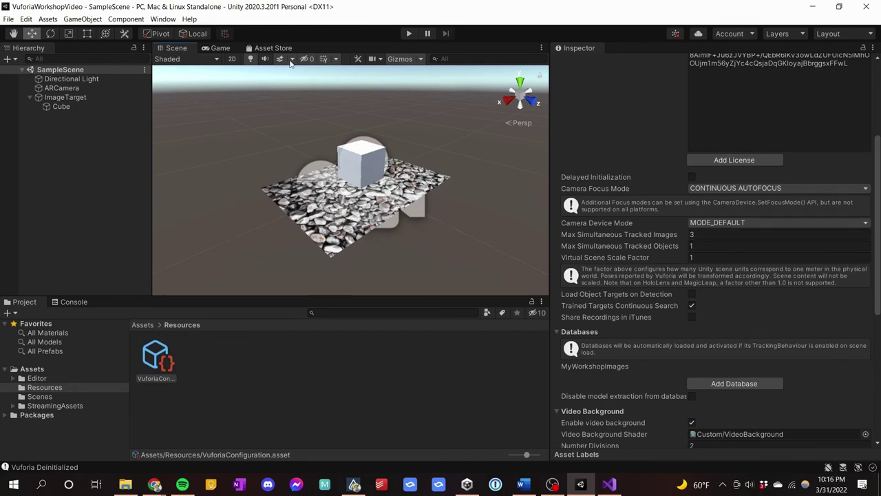
Duplicate the ImageTarget with its child Cube twice and expand both copies in the hierarchy.
{"action": "right_click", "coordinate": [52, 97]}
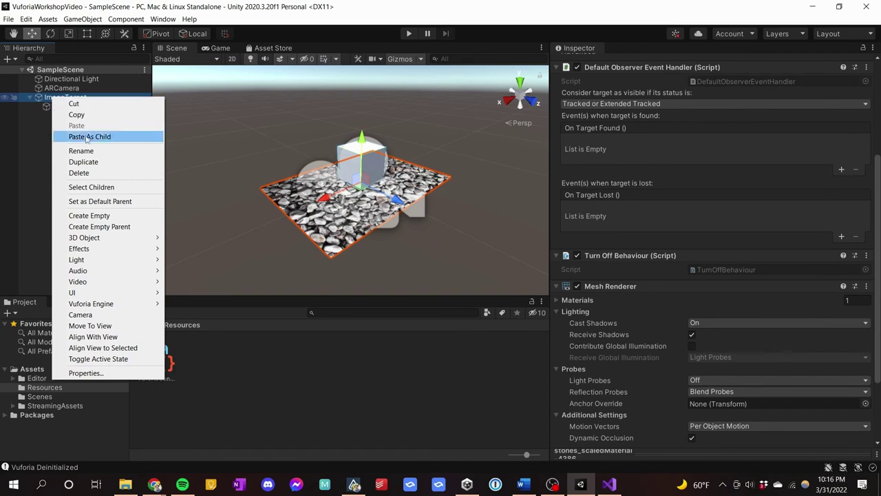
{"action": "left_click", "coordinate": [83, 162]}
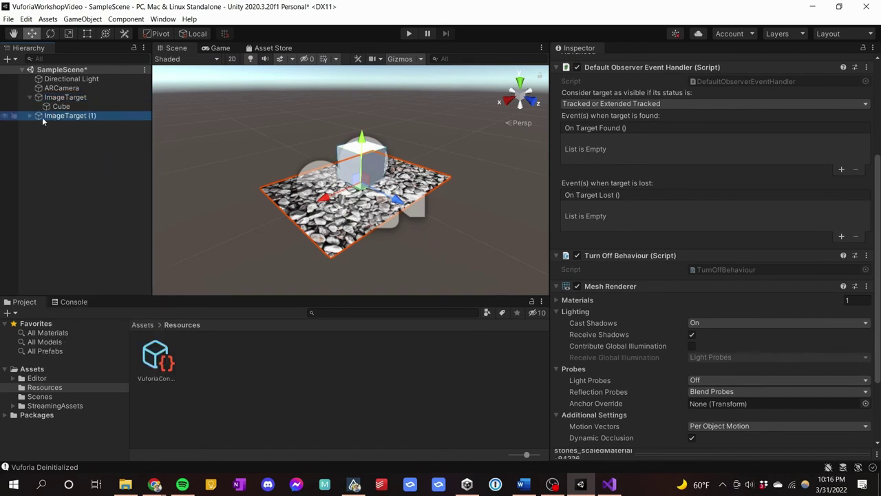
{"action": "right_click", "coordinate": [44, 115]}
{"action": "left_click", "coordinate": [79, 182]}
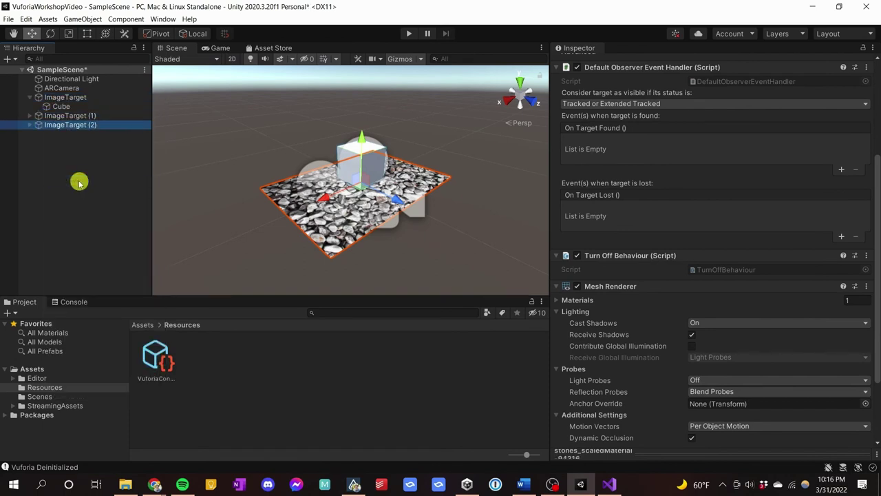
{"action": "left_click", "coordinate": [31, 115]}
{"action": "left_click", "coordinate": [31, 134]}
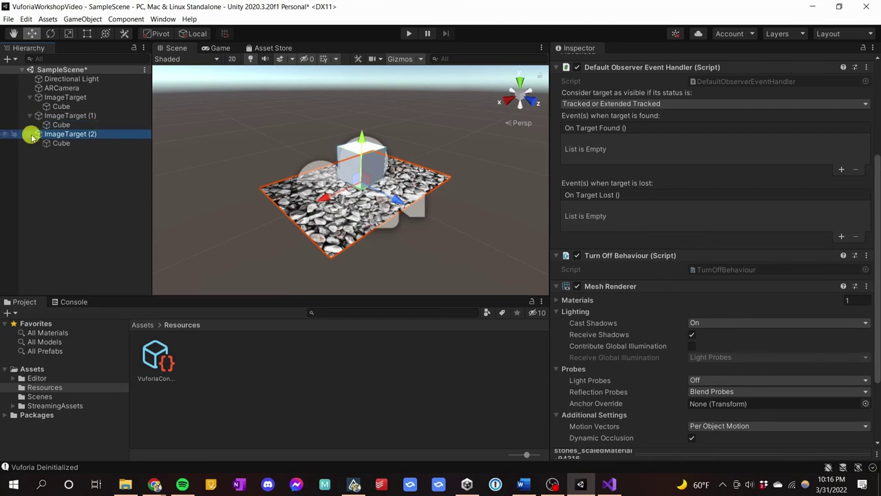
Move ImageTarget (1) to about X 1.163 and ImageTarget (2) to about X -1.32 on either side of the original target.
{"action": "left_click", "coordinate": [80, 115]}
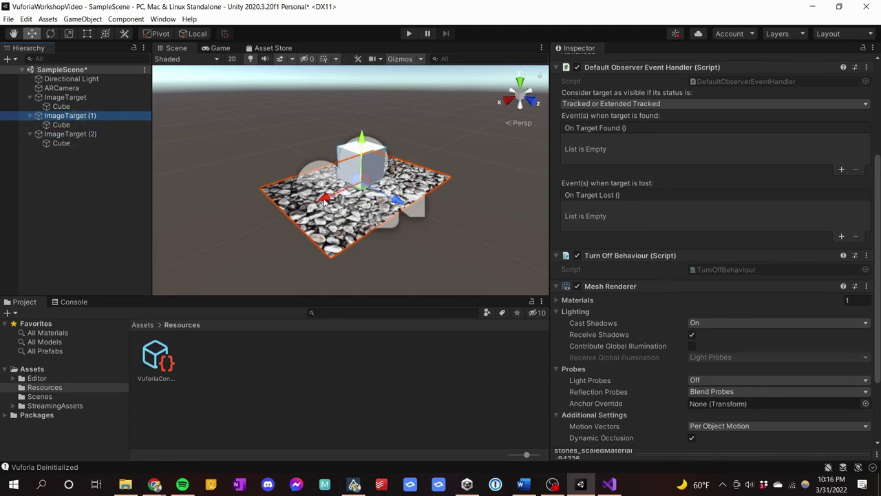
{"action": "scroll", "coordinate": [281, 234], "scroll_direction": "down", "scroll_amount": 5}
{"action": "scroll", "coordinate": [329, 210], "scroll_direction": "up", "scroll_amount": 1}
{"action": "left_click_drag", "start_coordinate": [319, 197], "coordinate": [206, 243]}
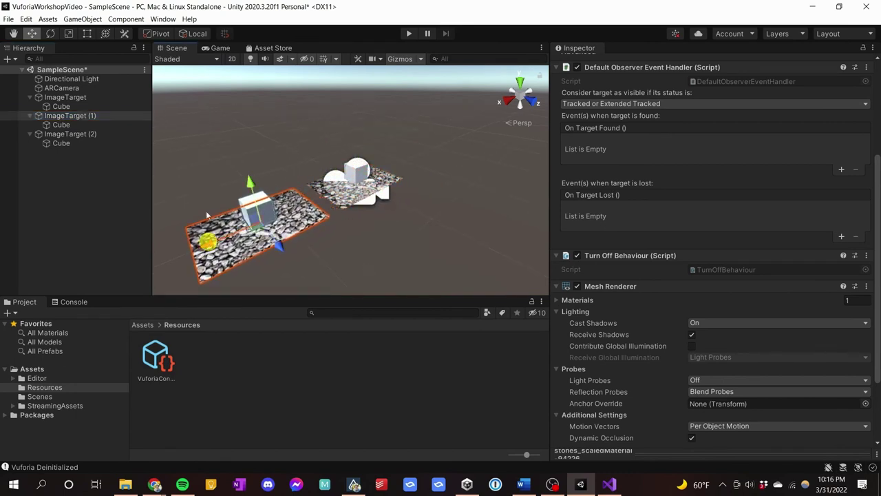
{"action": "left_click", "coordinate": [95, 135]}
{"action": "left_click_drag", "start_coordinate": [319, 198], "coordinate": [383, 166]}
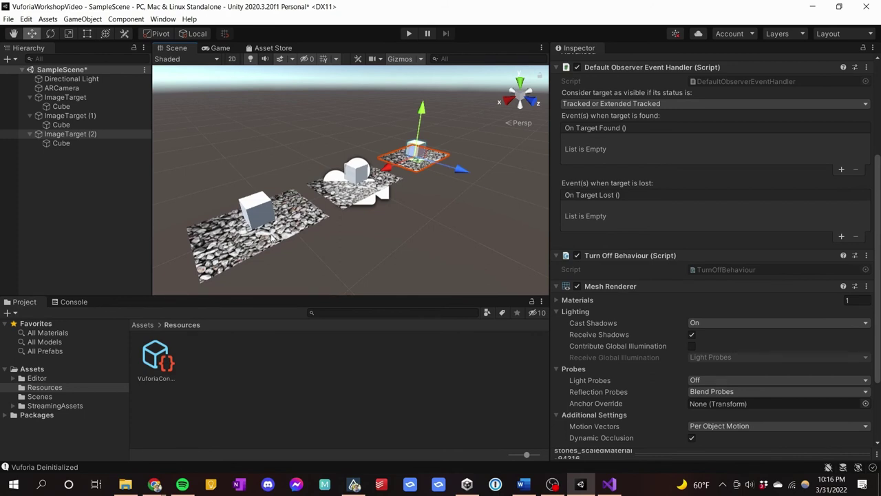
Set the Image Target of ImageTarget (1) to tarmac and of ImageTarget (2) to chips.
{"action": "left_click", "coordinate": [80, 127]}
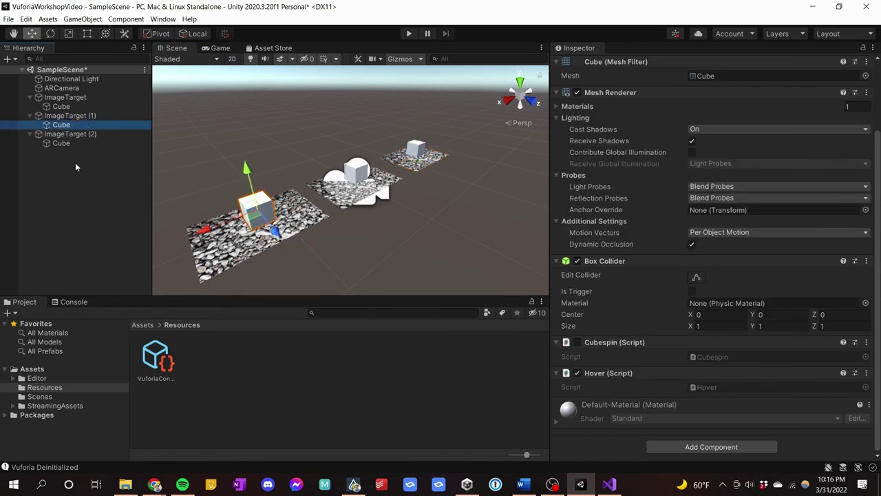
{"action": "left_click", "coordinate": [76, 115]}
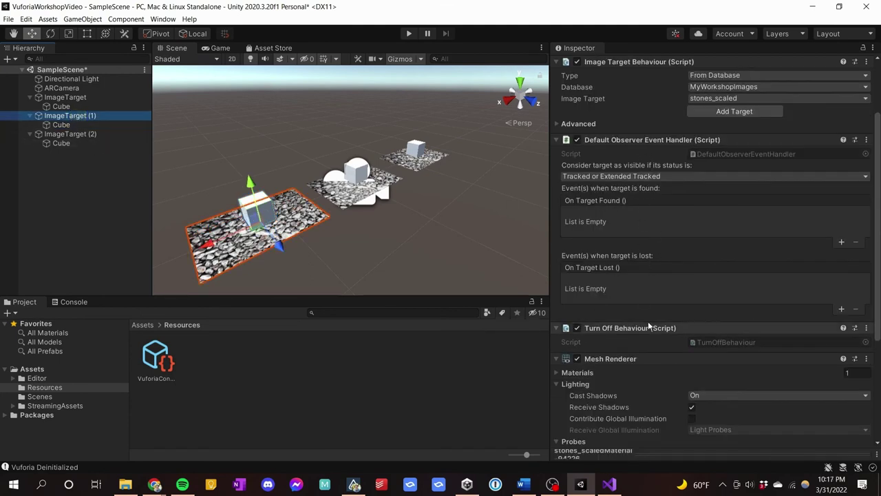
{"action": "scroll", "coordinate": [646, 310], "scroll_direction": "up", "scroll_amount": 3}
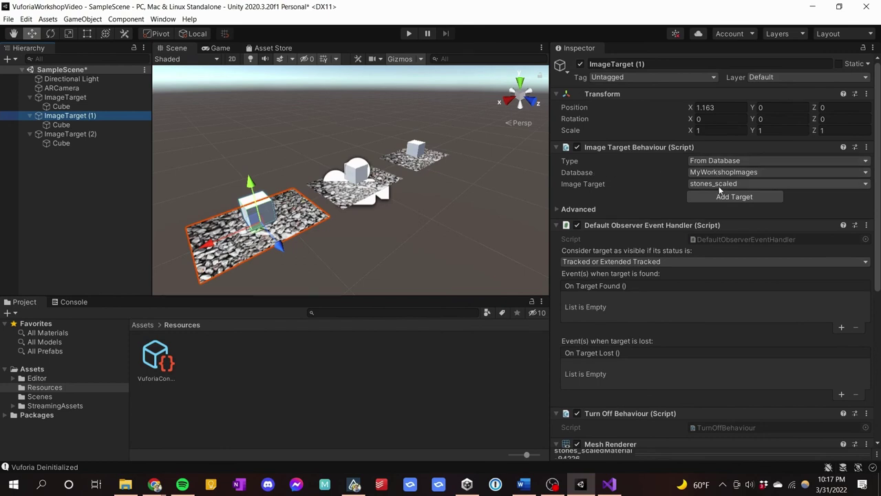
{"action": "left_click", "coordinate": [719, 185]}
{"action": "left_click", "coordinate": [718, 208]}
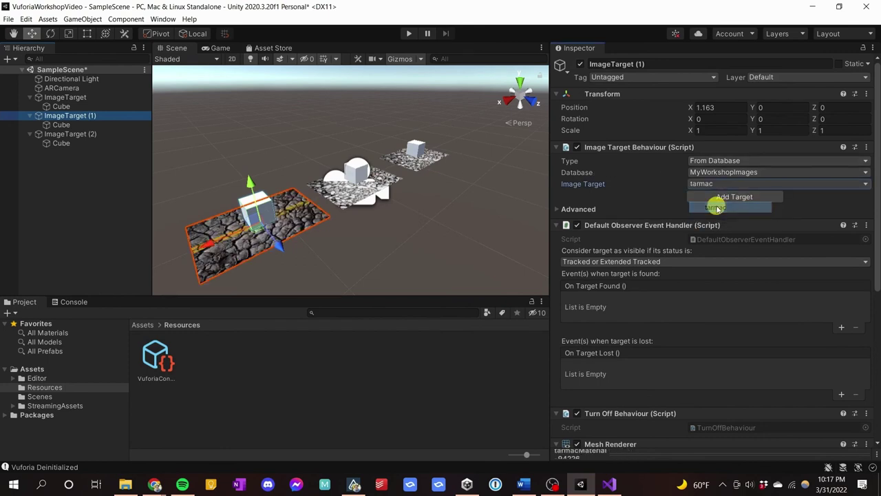
{"action": "left_click", "coordinate": [77, 136]}
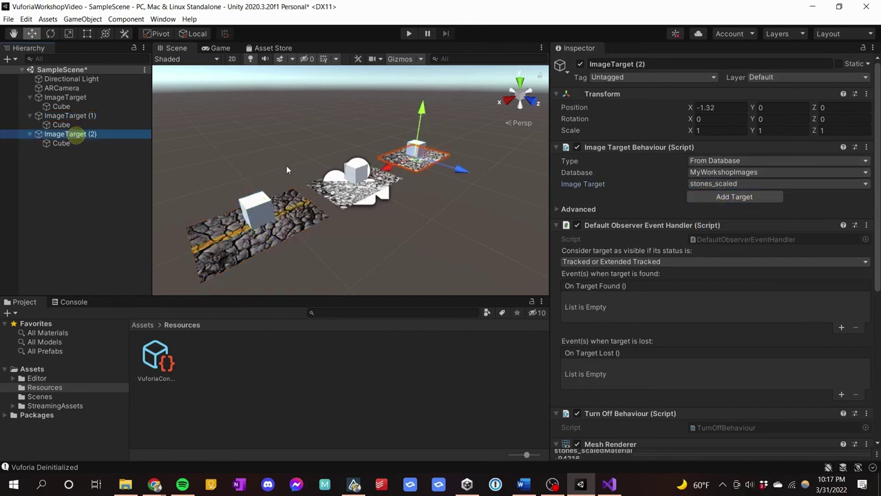
{"action": "left_click", "coordinate": [710, 185]}
{"action": "left_click", "coordinate": [704, 195]}
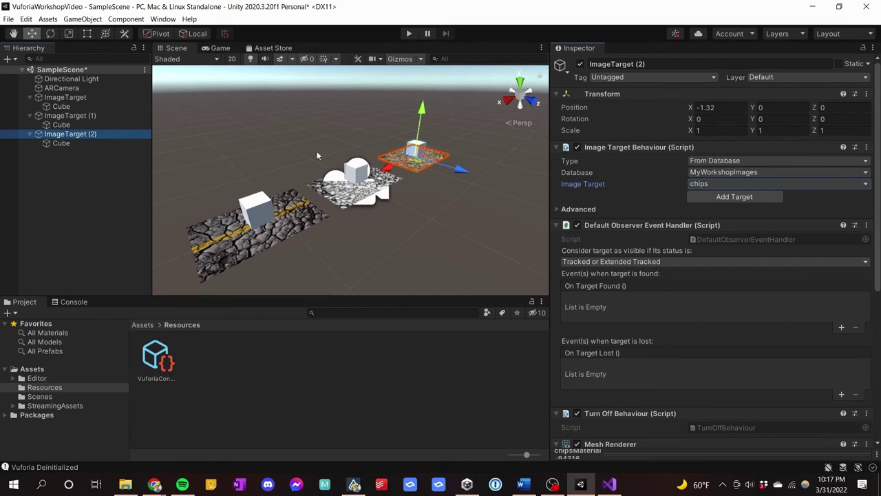
Create a material named blue in the Assets folder.
{"action": "left_click", "coordinate": [119, 319]}
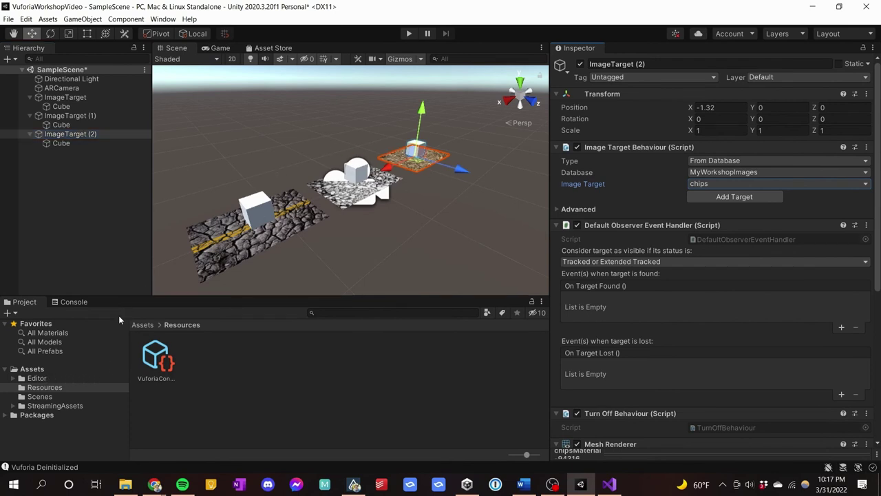
{"action": "left_click", "coordinate": [33, 369]}
{"action": "right_click", "coordinate": [431, 383]}
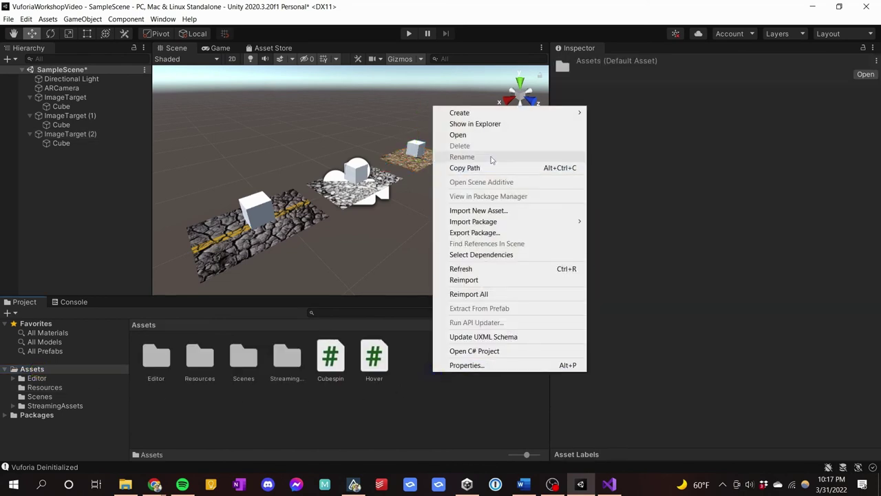
{"action": "mouse_move", "coordinate": [482, 114]}
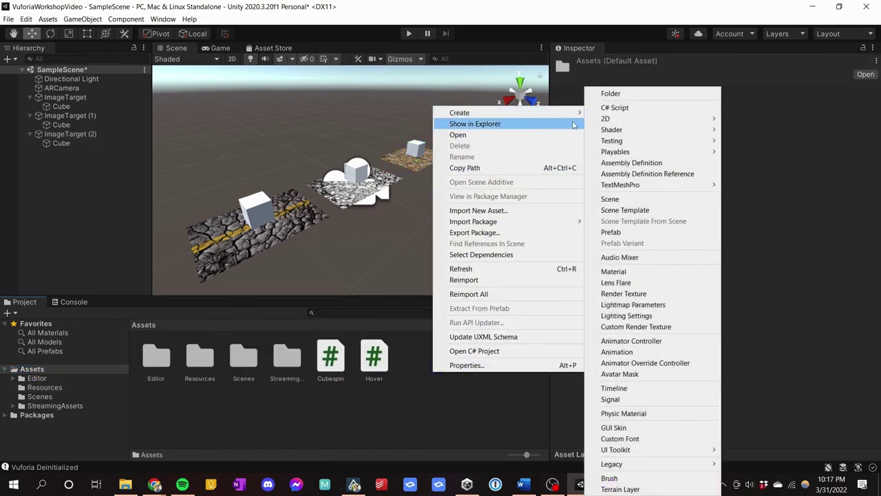
{"action": "left_click", "coordinate": [623, 272]}
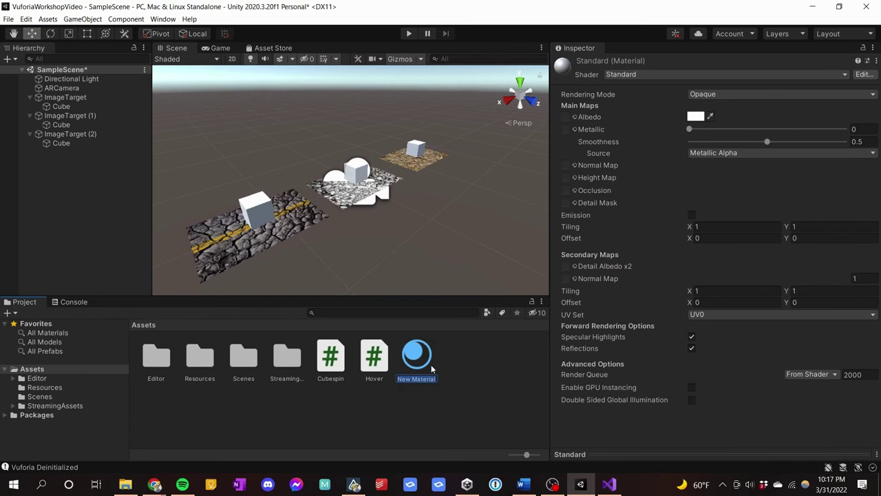
{"action": "type", "text": "blue"}
{"action": "key", "text": "Return"}
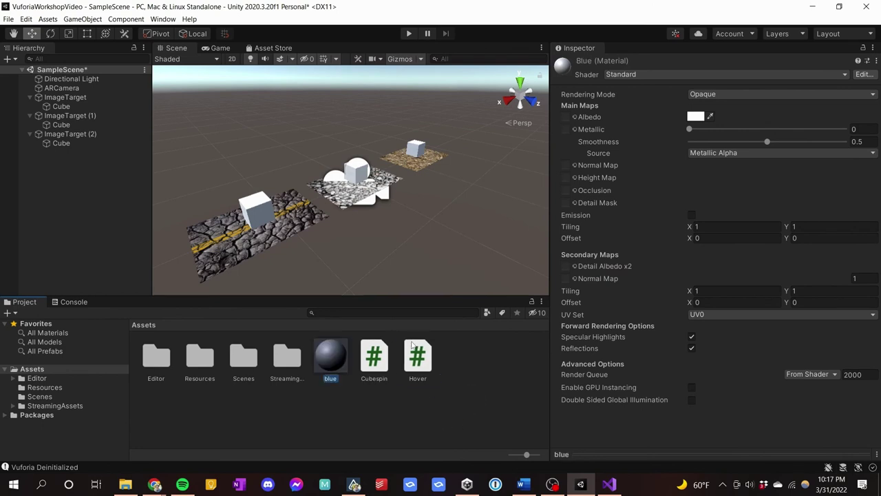
Create a second material named red in the Assets folder.
{"action": "right_click", "coordinate": [460, 389]}
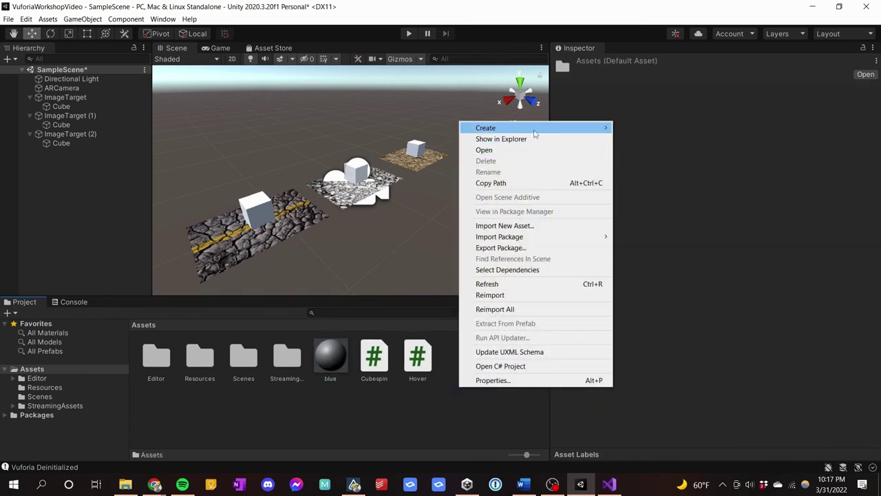
{"action": "mouse_move", "coordinate": [540, 131]}
{"action": "left_click", "coordinate": [657, 271]}
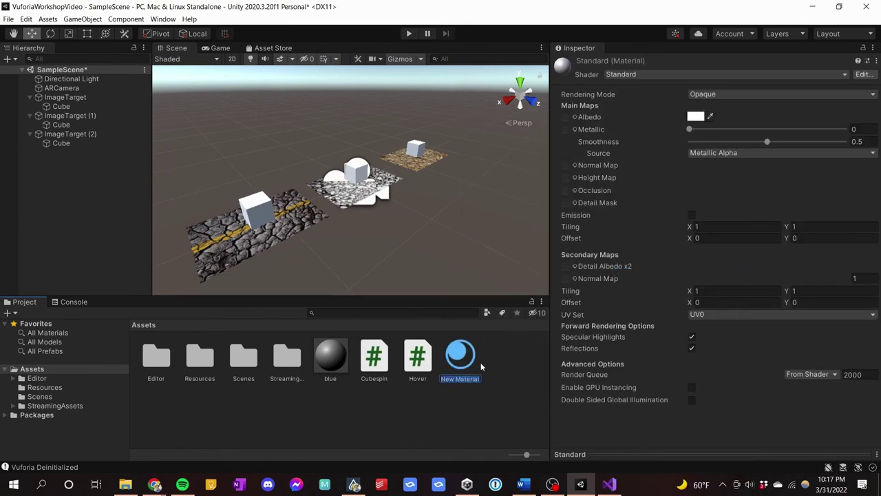
{"action": "key", "text": "BackSpace"}
{"action": "type", "text": "red"}
{"action": "key", "text": "Return"}
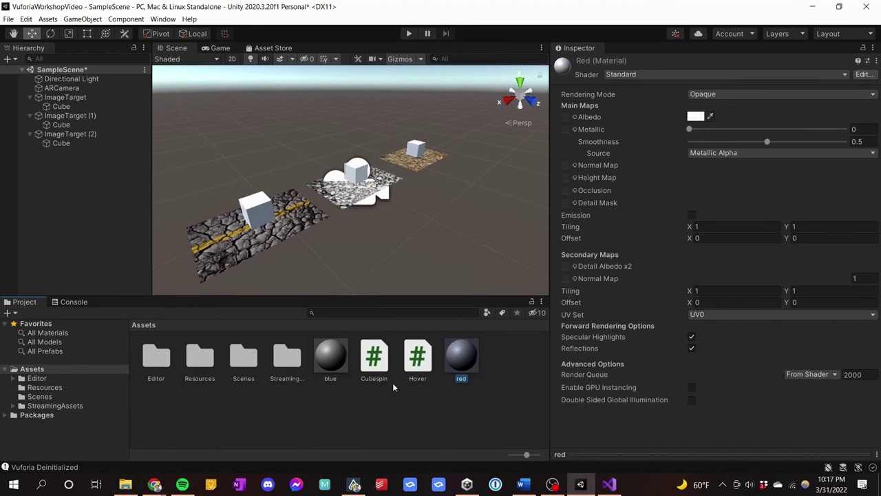
Set the blue material's Albedo color to blue, hexadecimal 0014FF.
{"action": "left_click", "coordinate": [331, 355]}
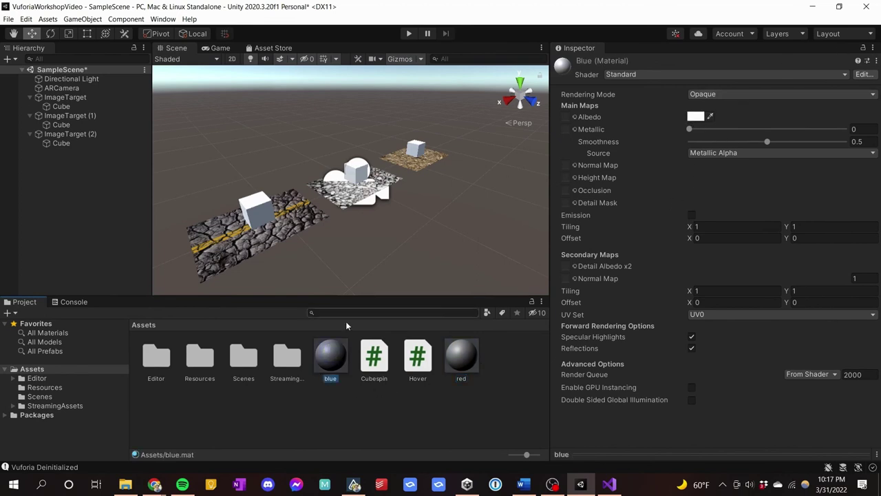
{"action": "left_click", "coordinate": [695, 117]}
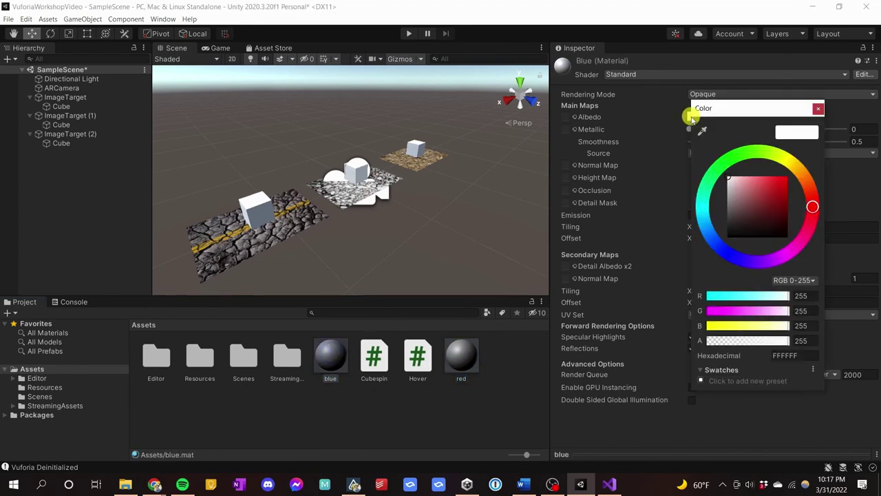
{"action": "left_click_drag", "start_coordinate": [765, 205], "coordinate": [789, 177]}
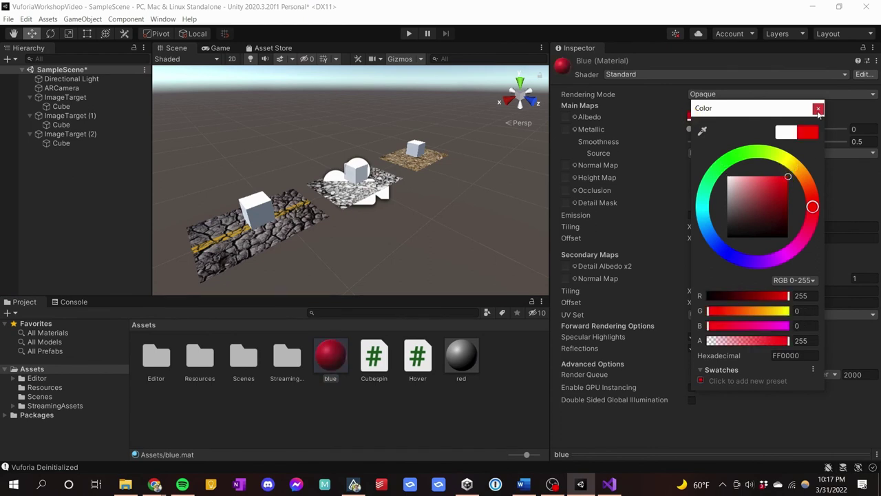
{"action": "left_click_drag", "start_coordinate": [723, 256], "coordinate": [726, 252]}
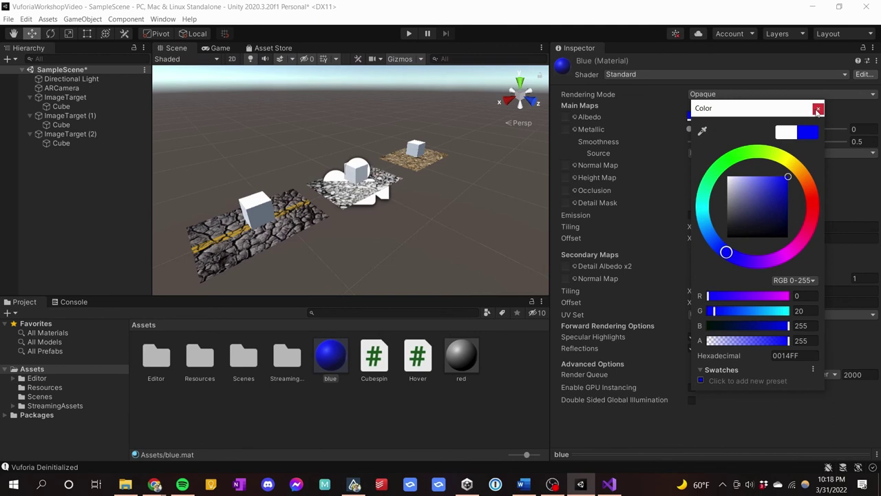
{"action": "left_click", "coordinate": [817, 109]}
Set the red material's Albedo color to a bright, saturated red.
{"action": "left_click", "coordinate": [461, 365]}
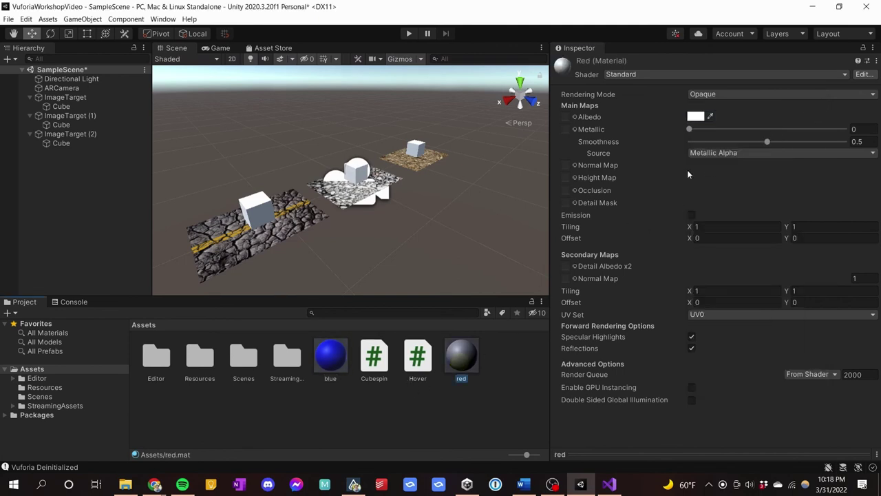
{"action": "left_click", "coordinate": [694, 117]}
{"action": "left_click", "coordinate": [789, 177]}
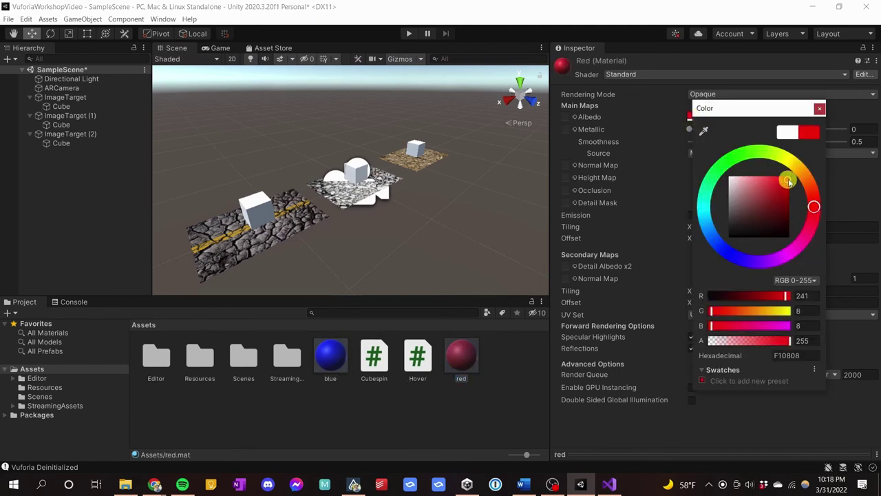
{"action": "left_click", "coordinate": [819, 109]}
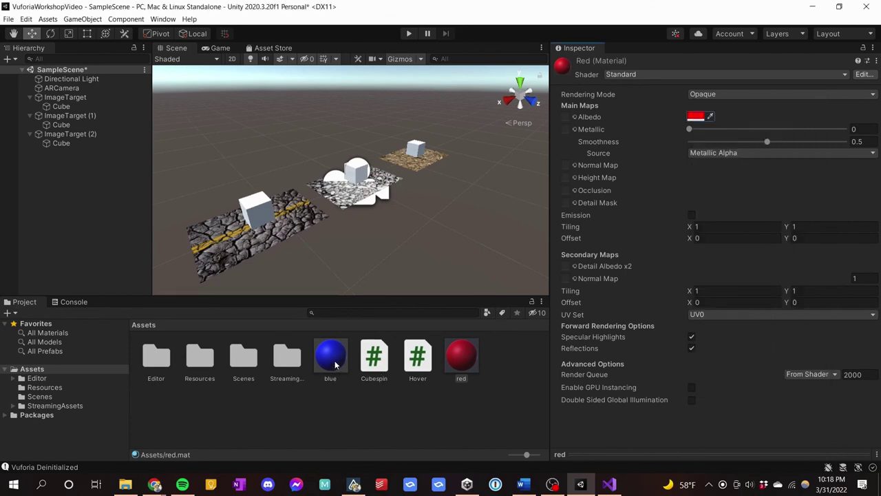
Apply the blue material to the tarmac target's cube and the red material to the chips target's cube, and save the scene.
{"action": "left_click_drag", "start_coordinate": [336, 363], "coordinate": [416, 148]}
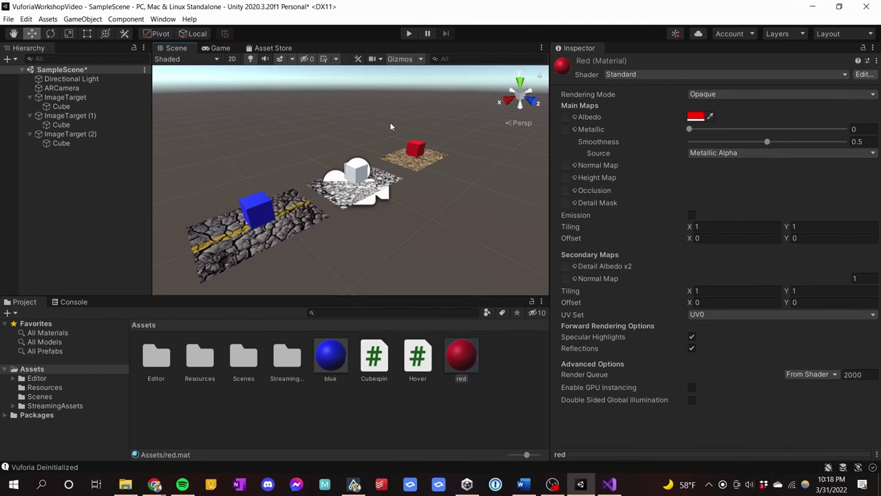
{"action": "key", "text": "ctrl+s"}
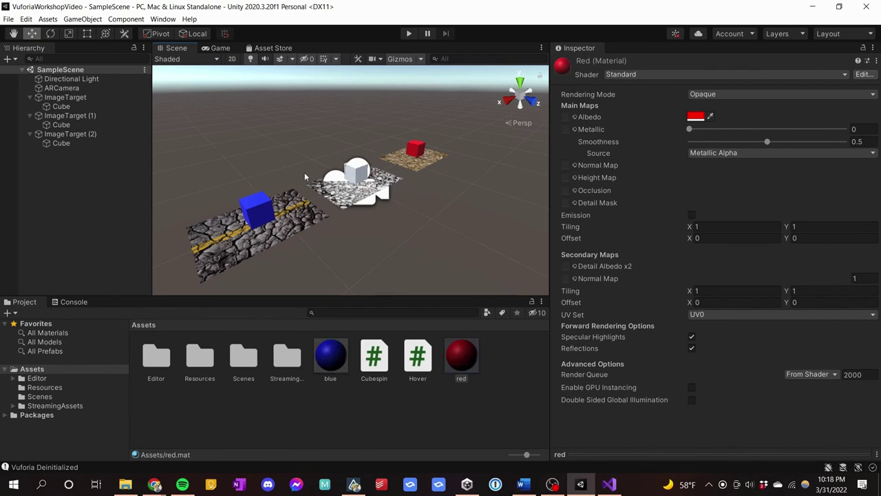
Run the scene in Play mode to test all three image targets, exit Play mode, and inspect the original ImageTarget's components.
{"action": "left_click", "coordinate": [407, 33]}
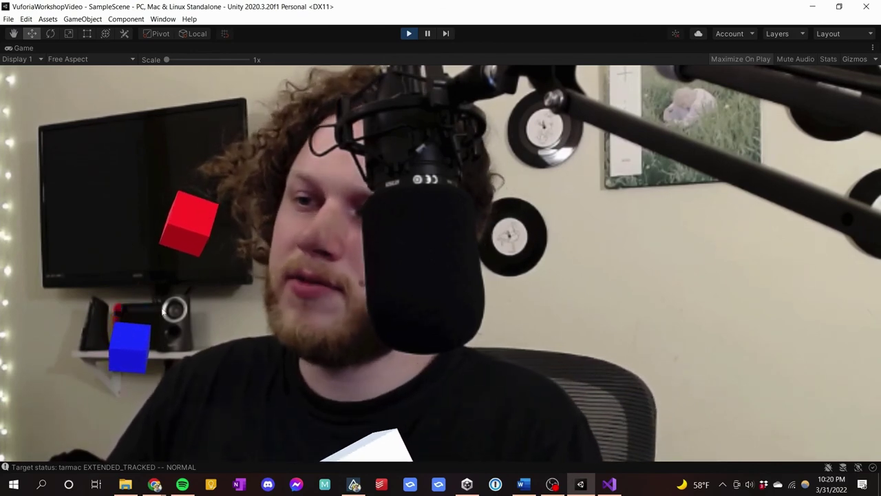
{"action": "left_click", "coordinate": [407, 34]}
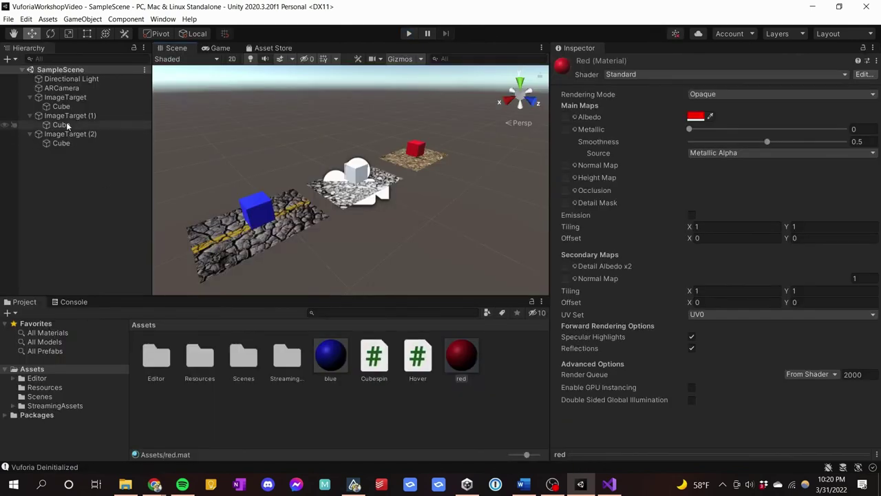
{"action": "left_click", "coordinate": [66, 97]}
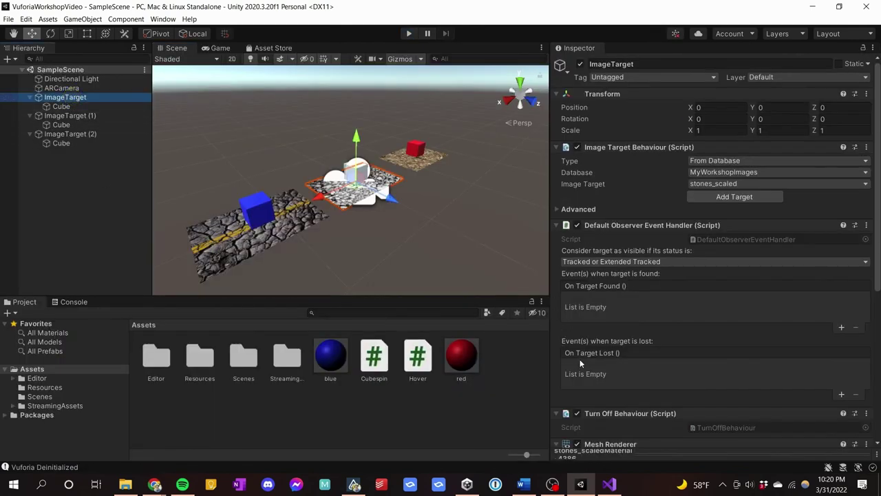